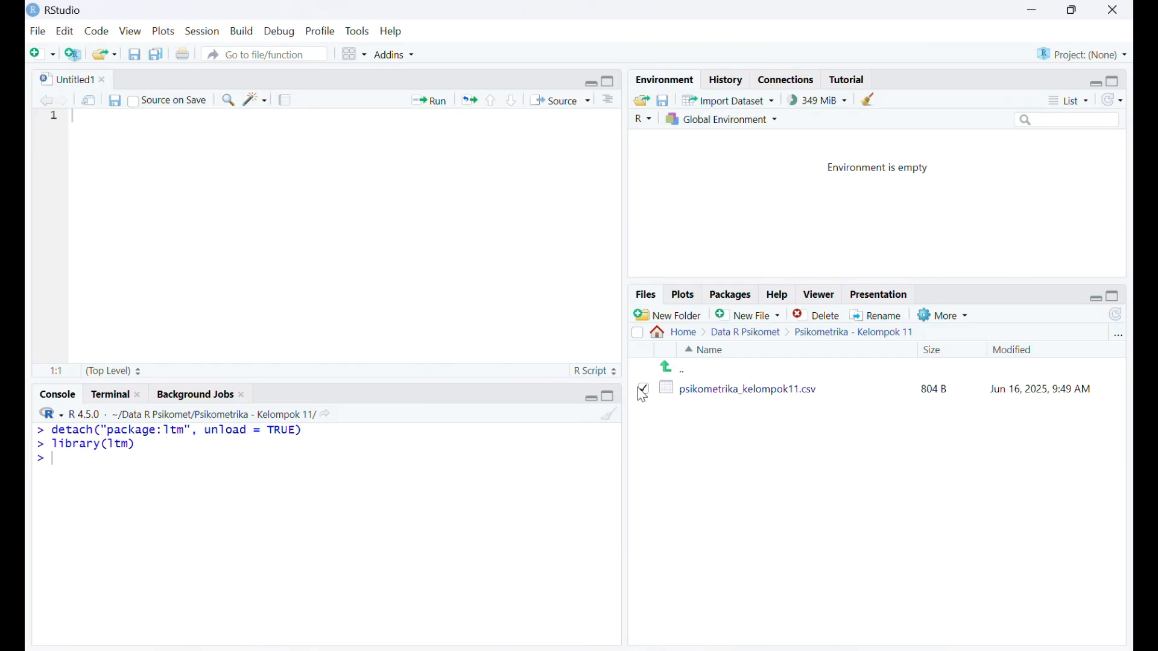
- Start importing psikometrika_kelompok11.csv as a dataset and accept installing the required readr package
{"action": "left_click", "coordinate": [696, 392]}
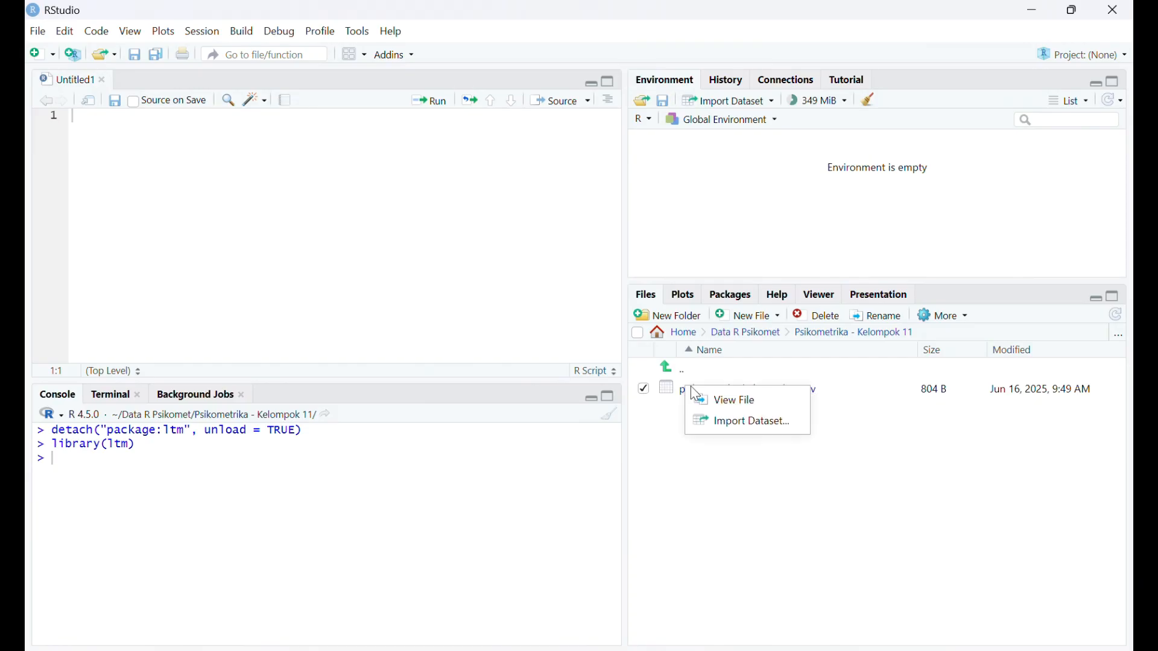
{"action": "left_click", "coordinate": [733, 420]}
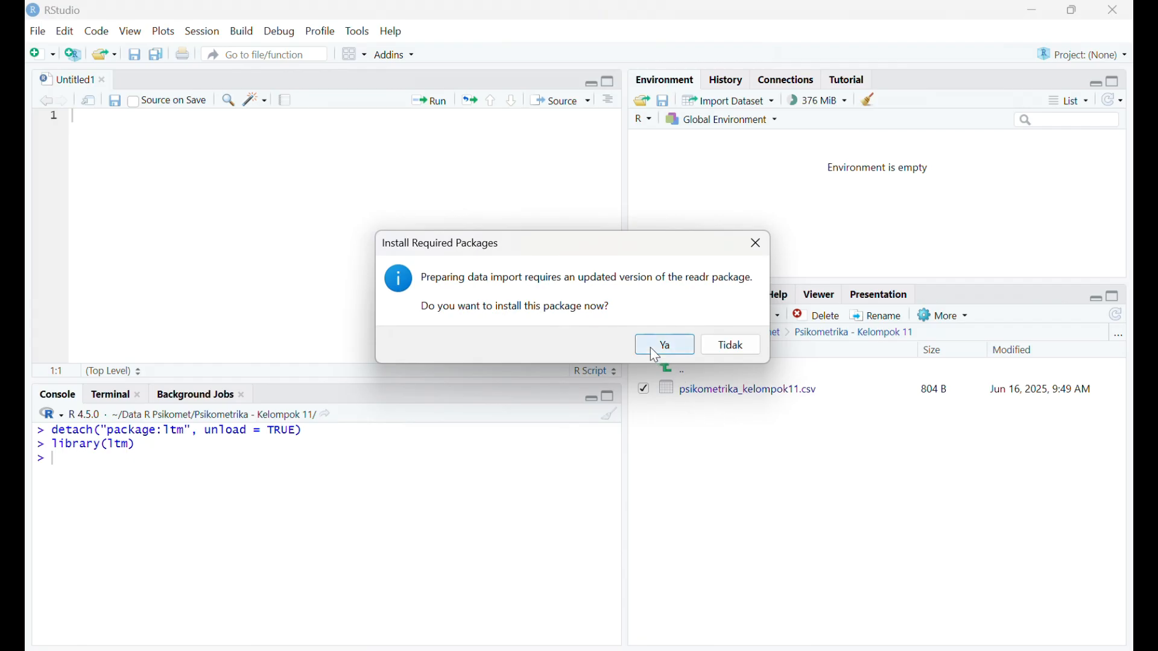
{"action": "left_click", "coordinate": [650, 349]}
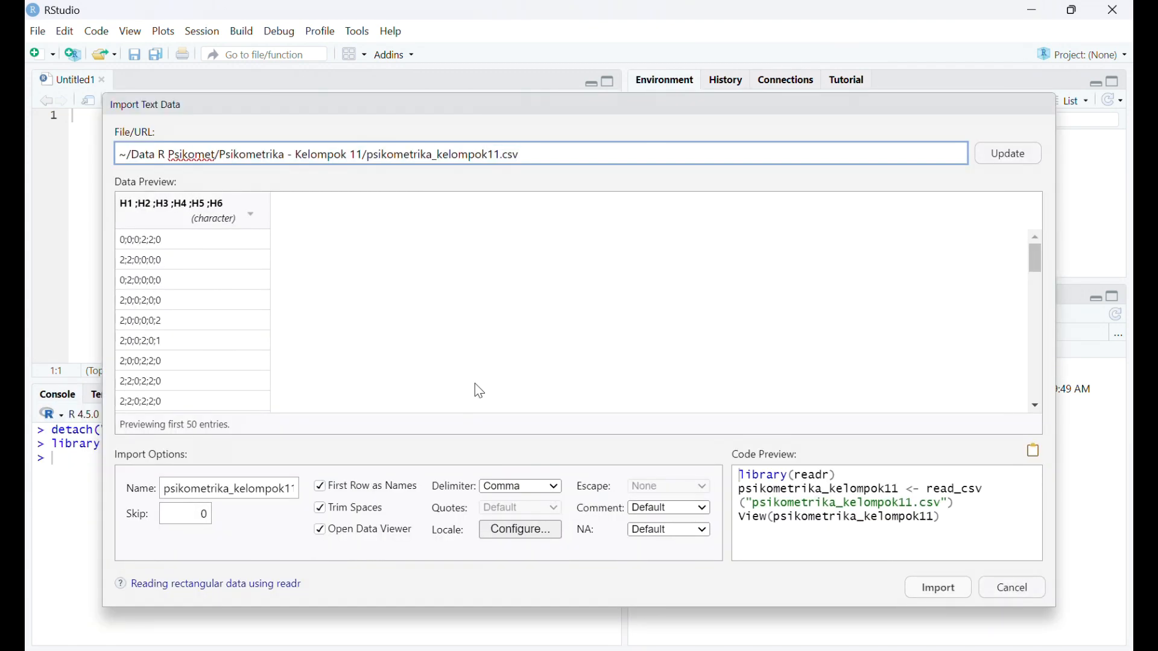
- Set the import delimiter to Semicolon, check the preview, import the dataset and look through its rows
{"action": "left_click", "coordinate": [555, 487]}
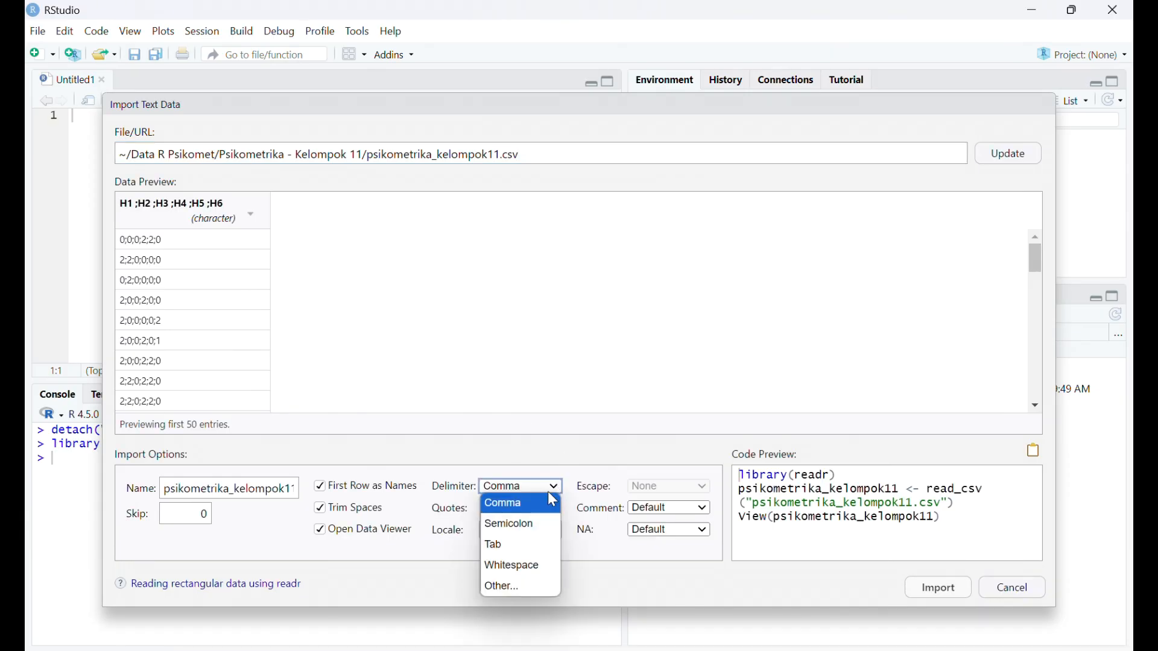
{"action": "left_click", "coordinate": [540, 524]}
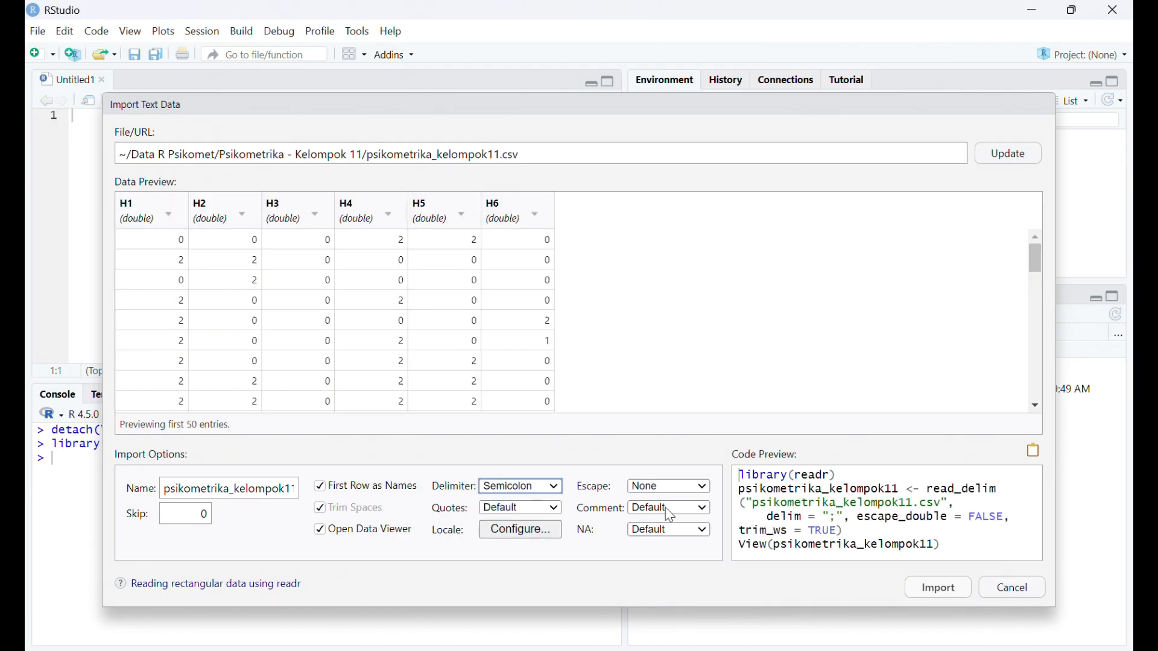
{"action": "scroll", "coordinate": [570, 341], "scroll_direction": "down", "scroll_amount": 5}
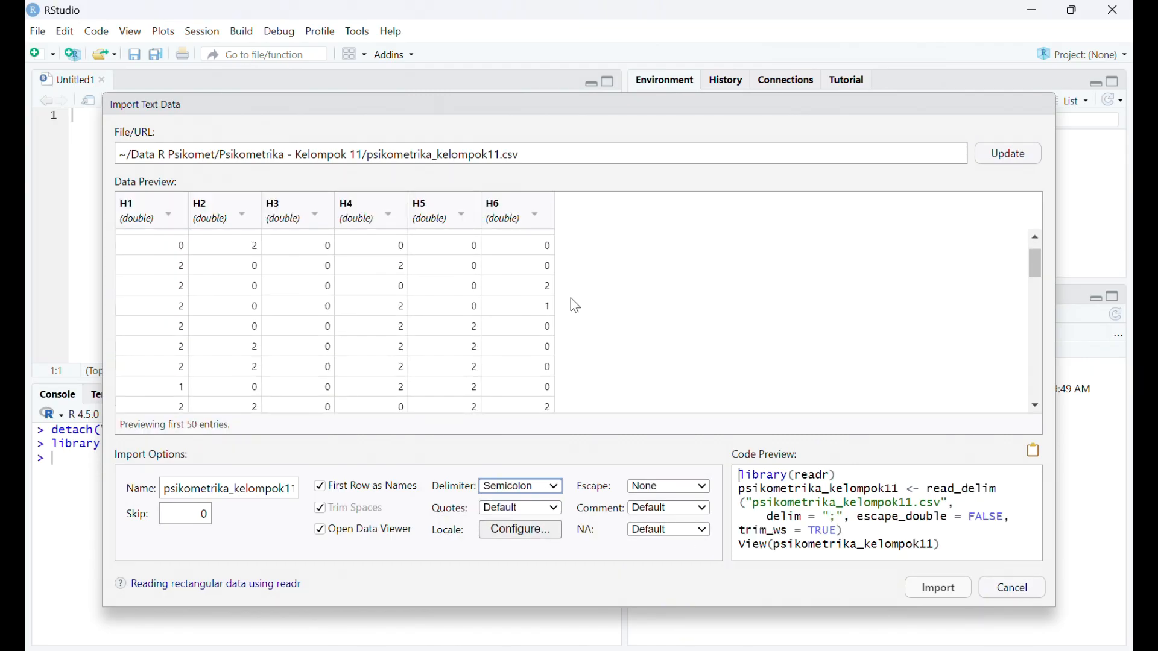
{"action": "scroll", "coordinate": [572, 300], "scroll_direction": "down", "scroll_amount": 10}
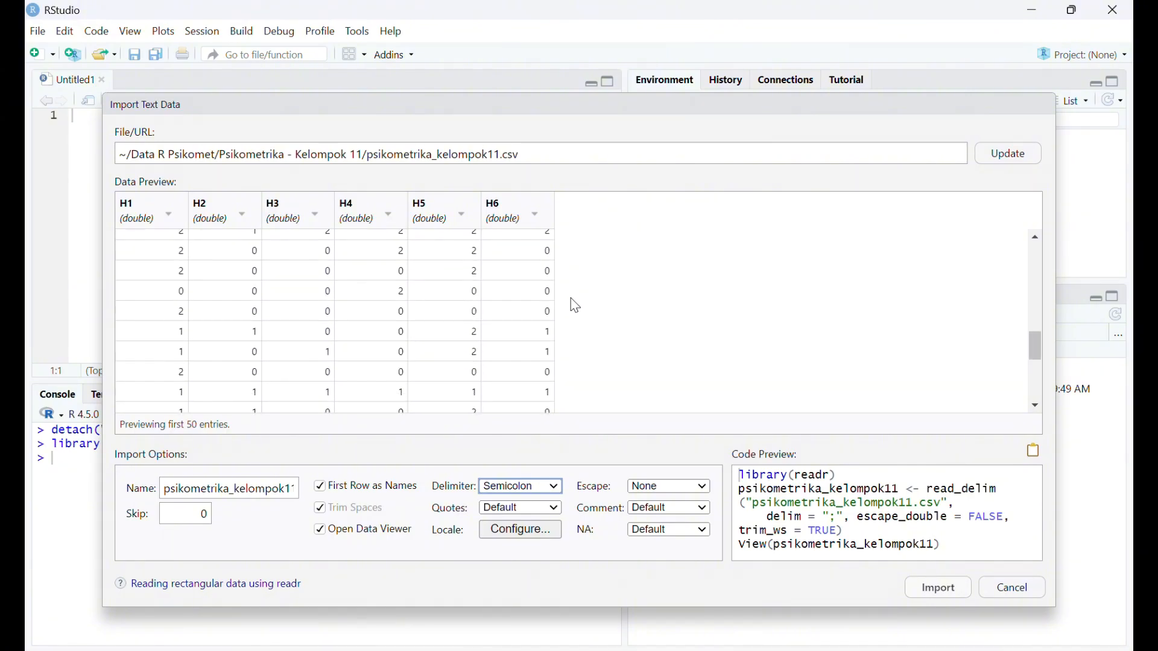
{"action": "scroll", "coordinate": [576, 306], "scroll_direction": "up", "scroll_amount": 10}
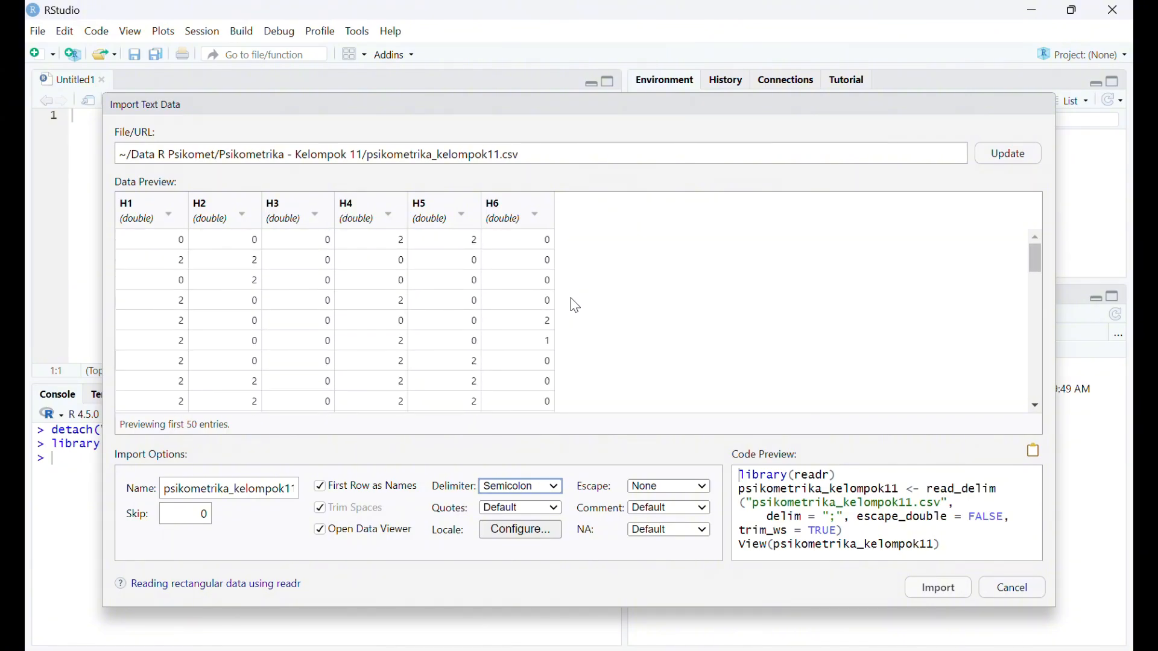
{"action": "left_click", "coordinate": [936, 588]}
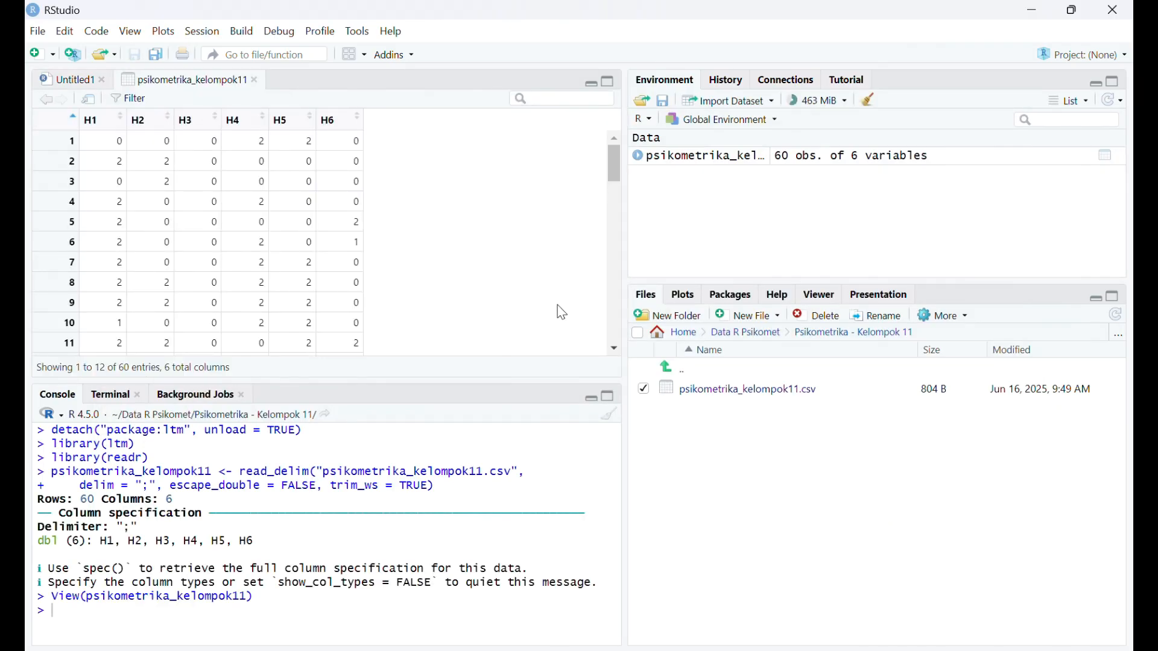
{"action": "scroll", "coordinate": [558, 311], "scroll_direction": "down", "scroll_amount": 10}
{"action": "scroll", "coordinate": [560, 315], "scroll_direction": "down", "scroll_amount": 5}
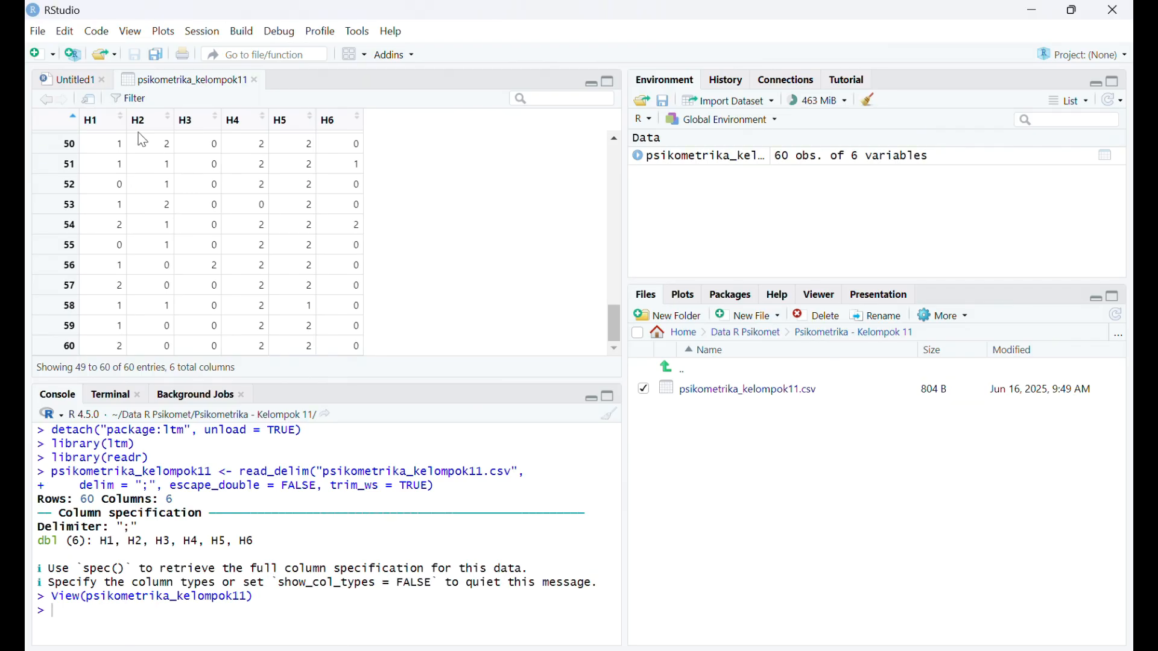
- Write the comment "#set working directory" on the first line of the Untitled1 script
{"action": "left_click", "coordinate": [83, 84]}
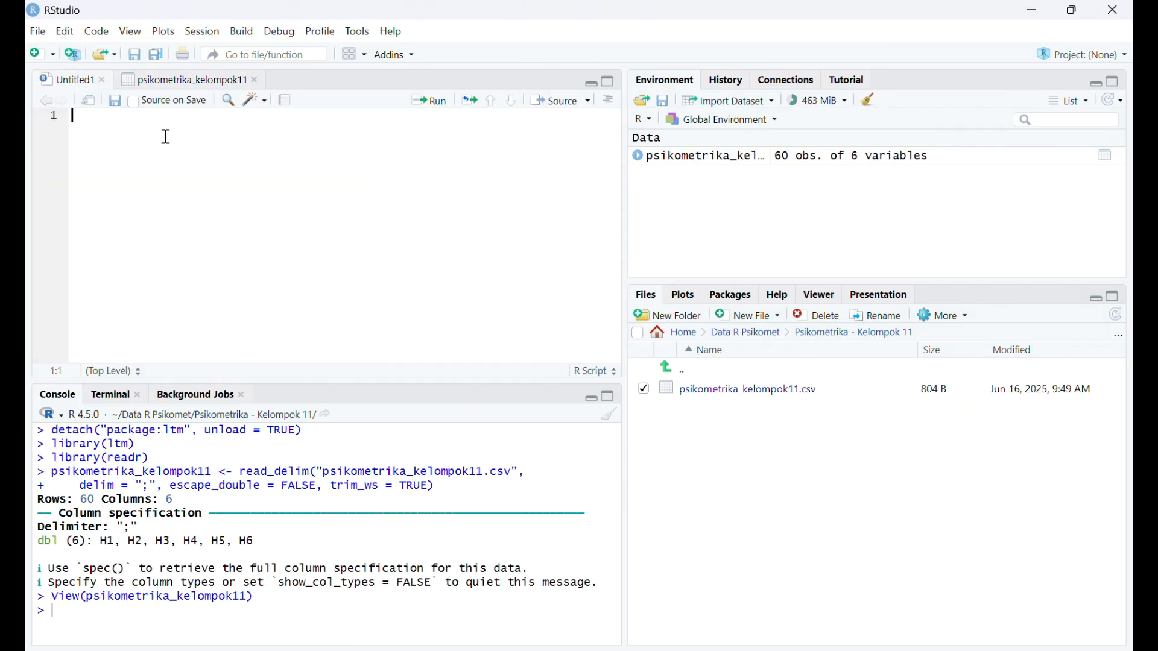
{"action": "type", "text": "#s"}
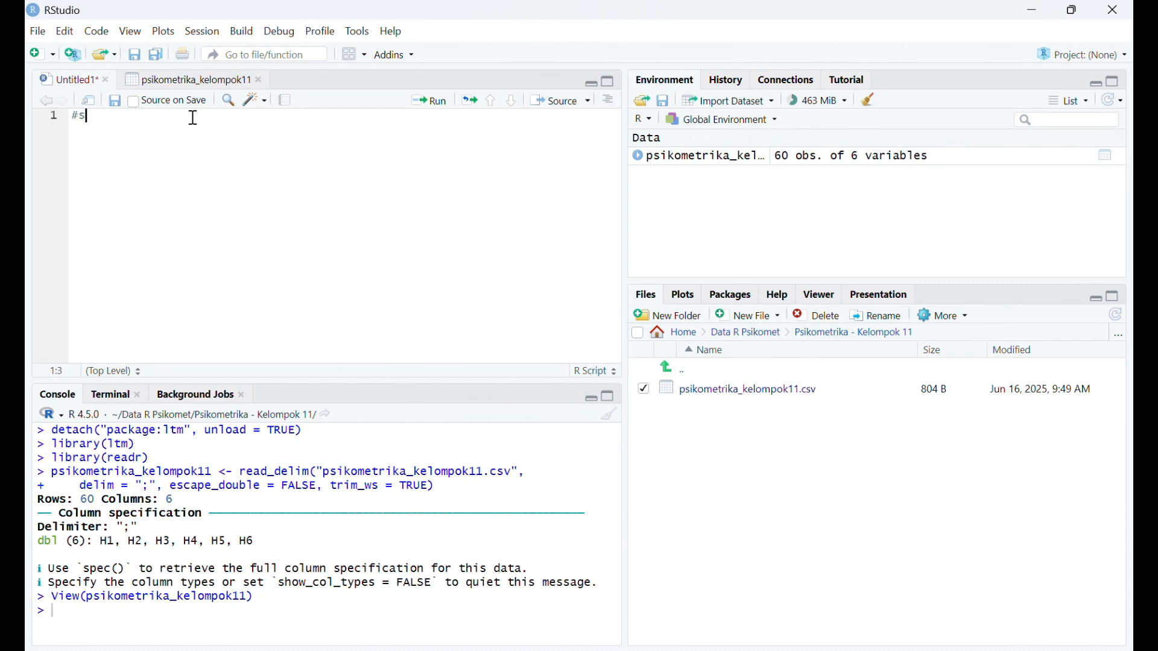
{"action": "type", "text": "et wkorin"}
{"action": "key", "text": "BackSpace"}
{"action": "key", "text": "BackSpace"}
{"action": "key", "text": "BackSpace"}
{"action": "key", "text": "BackSpace"}
{"action": "key", "text": "BackSpace"}
{"action": "type", "text": "orking directory"}
{"action": "key", "text": "Return"}
- Add a setwd() call with empty double quotes as its argument on line 2 of the script
{"action": "type", "text": "set"}
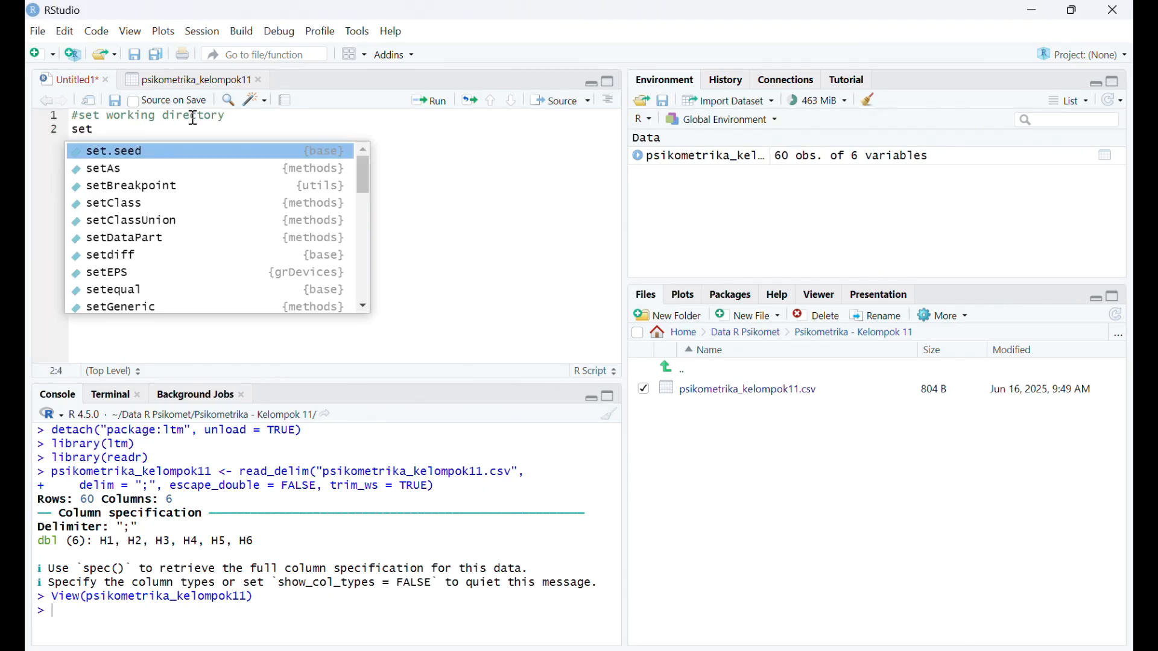
{"action": "type", "text": "wd"}
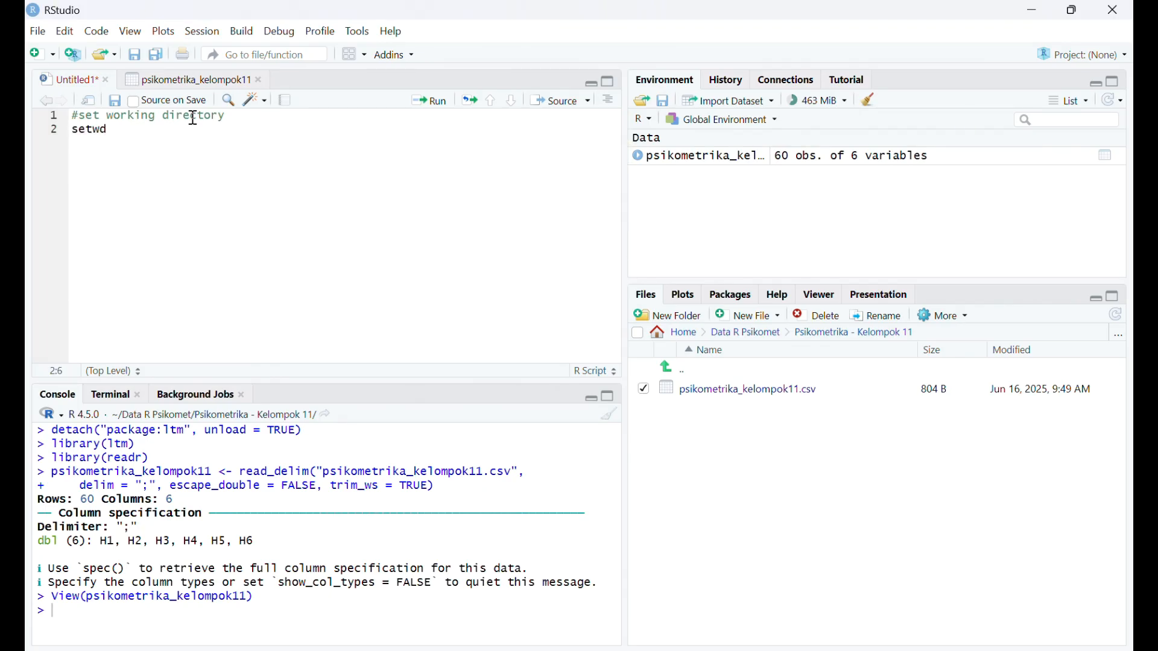
{"action": "key", "text": "BackSpace"}
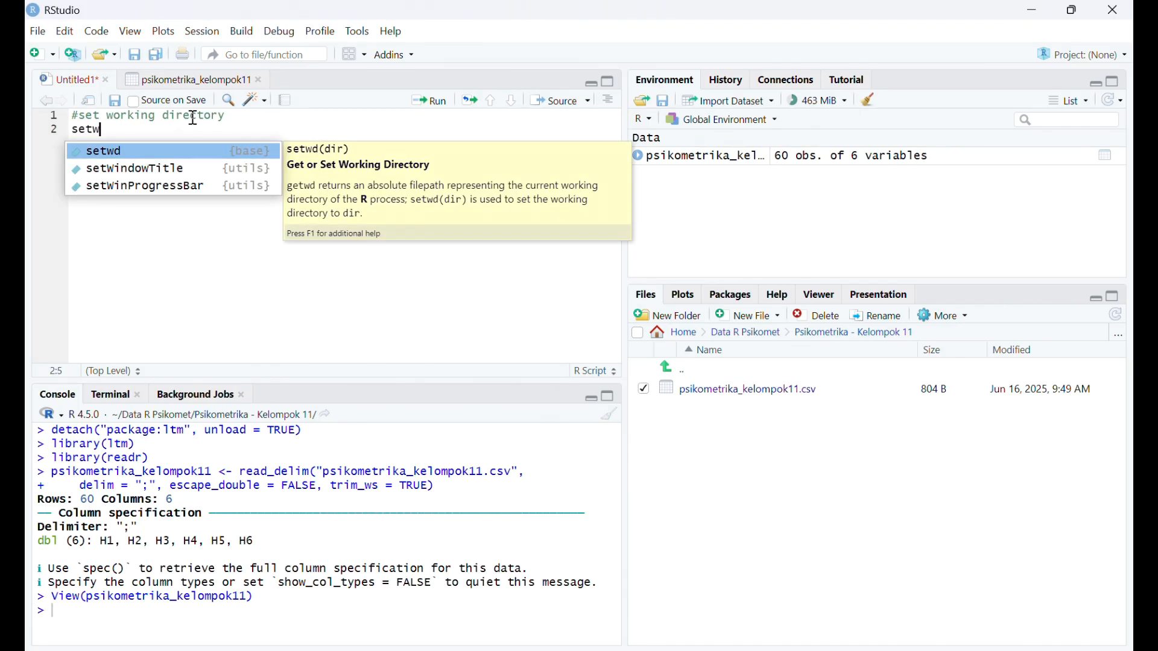
{"action": "left_click", "coordinate": [187, 152]}
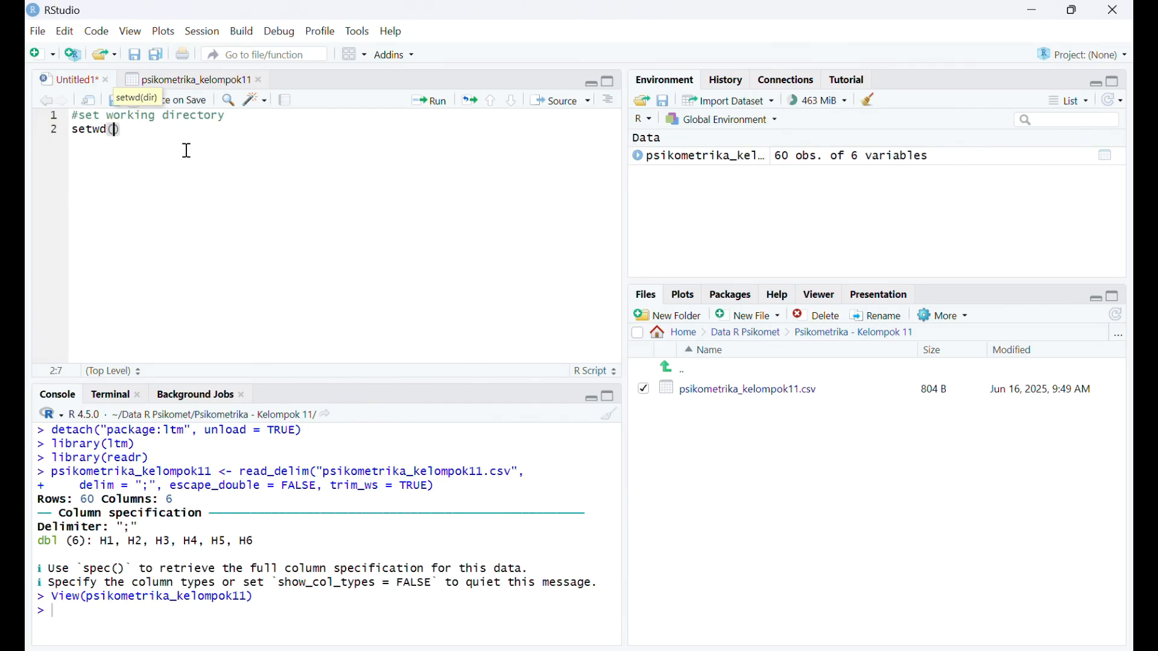
{"action": "type", "text": "\""}
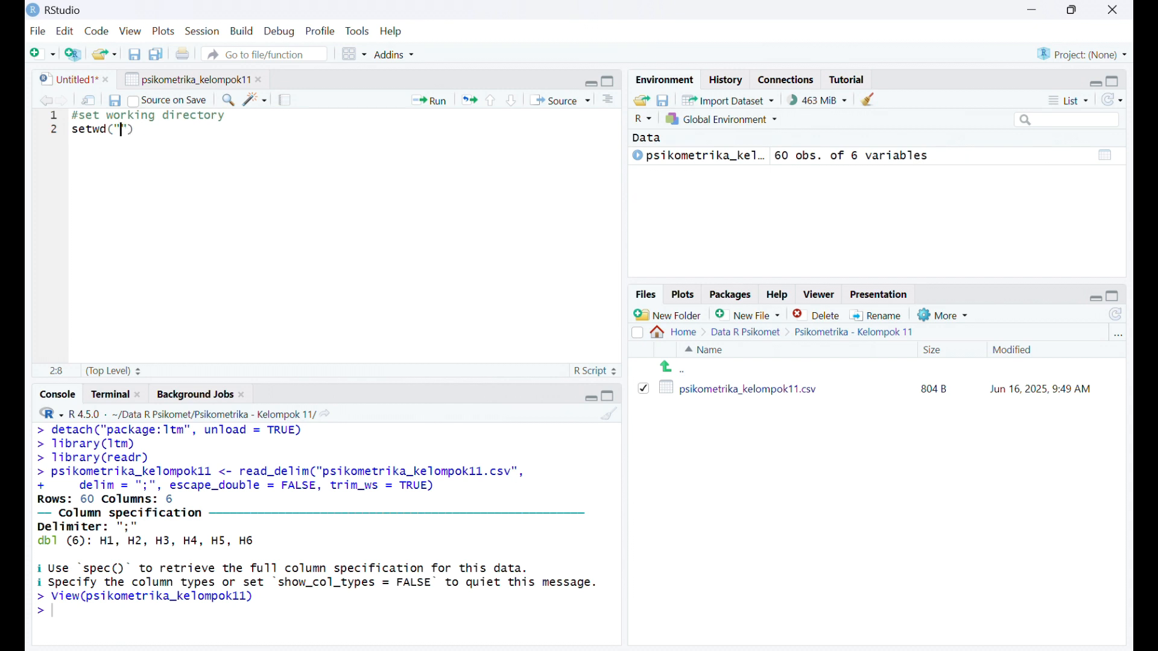
- In File Explorer, copy the path of Documents > Data R Psikomet > Psikometrika - Kelompok 11 and paste it into the setwd quotes in RStudio
{"action": "left_click", "coordinate": [491, 650]}
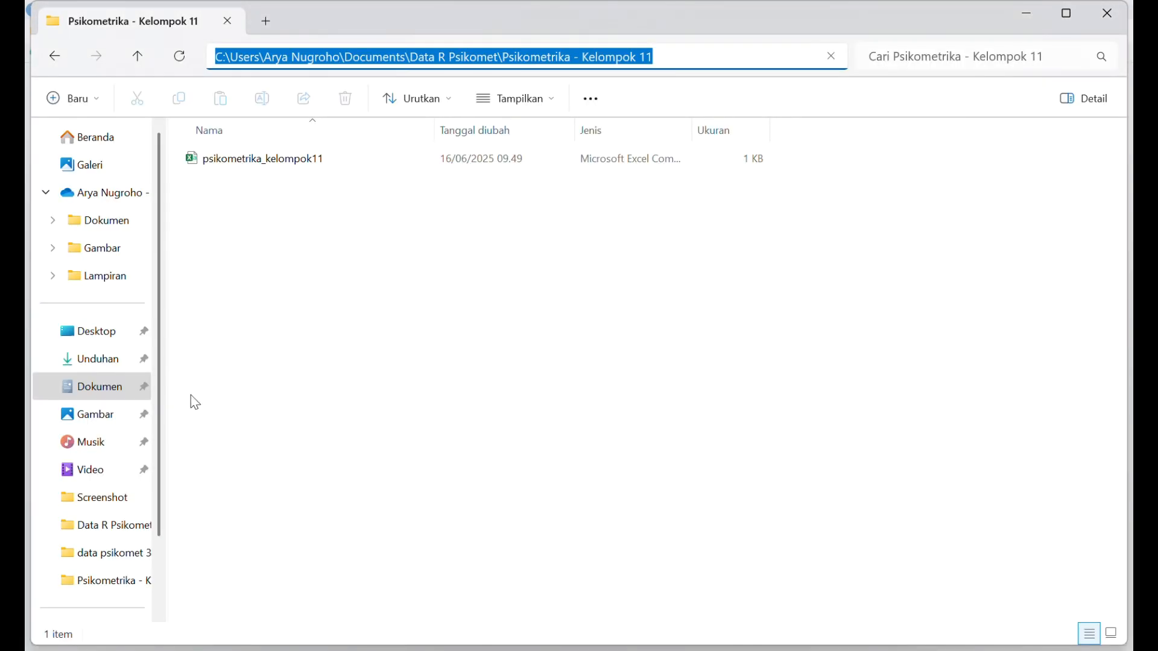
{"action": "left_click", "coordinate": [108, 389]}
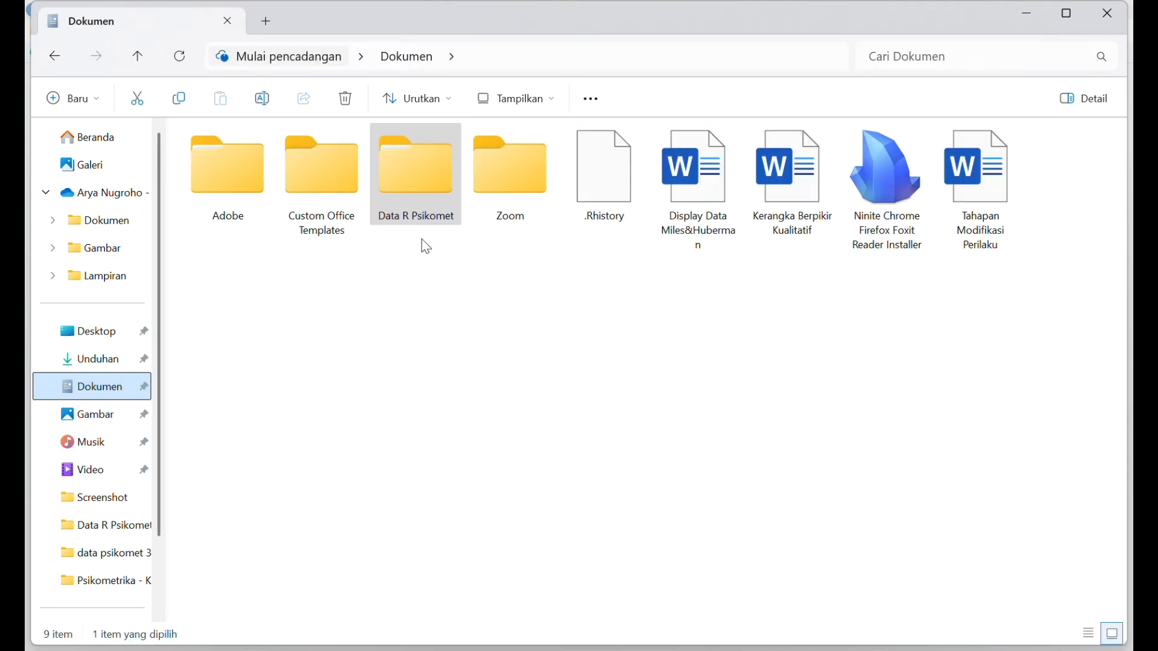
{"action": "double_click", "coordinate": [436, 165]}
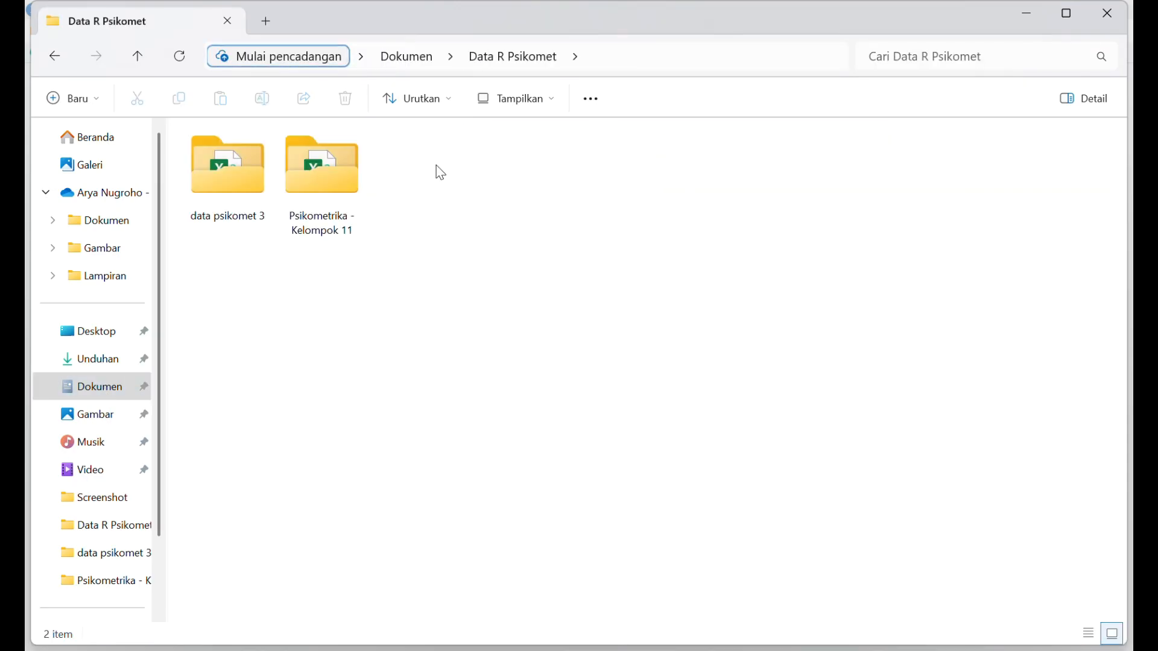
{"action": "double_click", "coordinate": [324, 163]}
{"action": "left_click", "coordinate": [772, 55]}
{"action": "key", "text": "ctrl+c"}
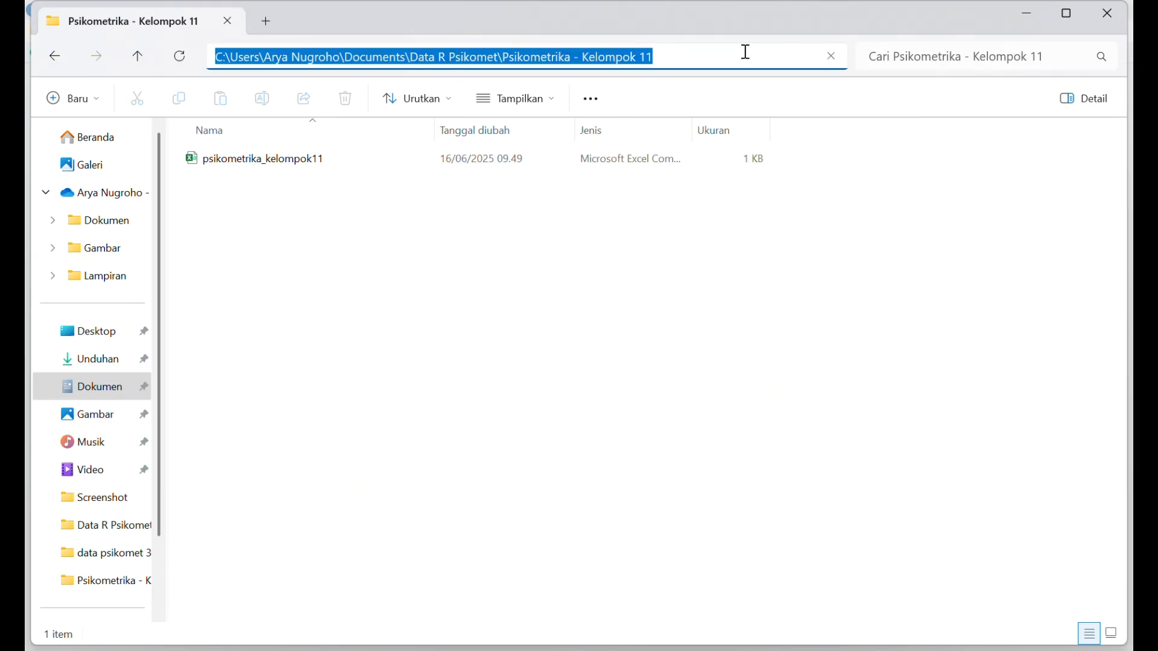
{"action": "left_click", "coordinate": [1033, 11]}
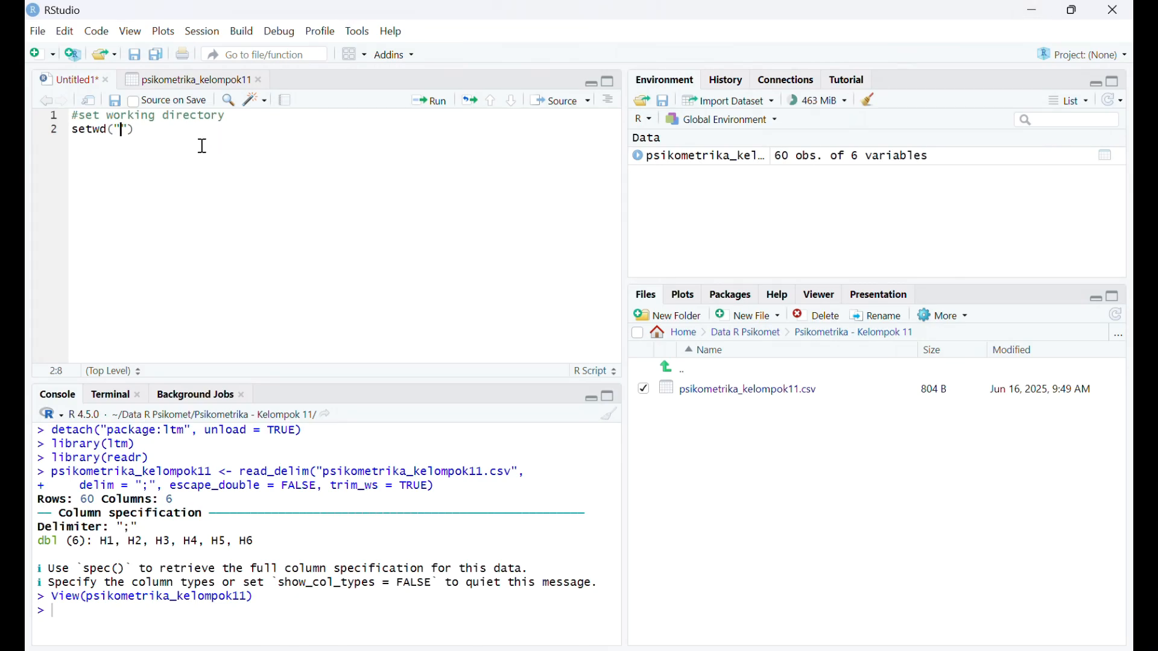
{"action": "key", "text": "ctrl+v"}
{"action": "scroll", "coordinate": [203, 146], "scroll_direction": "left", "scroll_amount": 1}
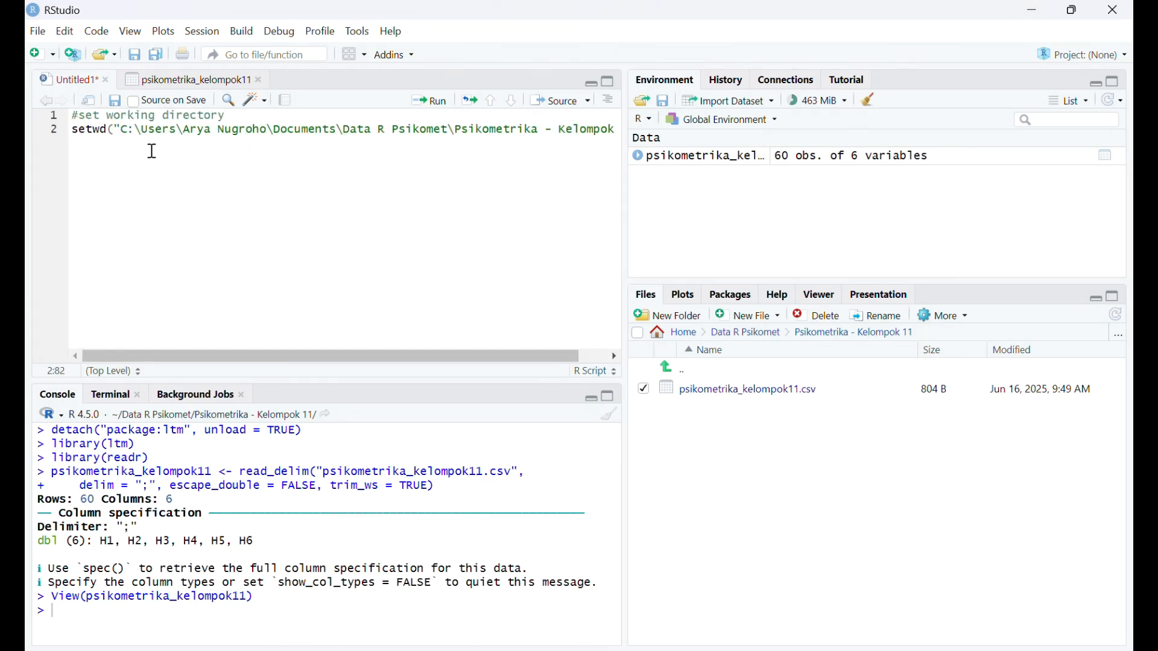
- Replace every backslash in the setwd path with a forward slash and run the working directory code
{"action": "left_click", "coordinate": [136, 130]}
{"action": "key", "text": "BackSpace"}
{"action": "type", "text": "/"}
{"action": "key", "text": "Right"}
{"action": "key", "text": "Right"}
{"action": "key", "text": "Right"}
{"action": "key", "text": "Right"}
{"action": "key", "text": "Right"}
{"action": "key", "text": "Right"}
{"action": "key", "text": "BackSpace"}
{"action": "type", "text": "/"}
{"action": "key", "text": "Right"}
{"action": "key", "text": "Right"}
{"action": "key", "text": "Right"}
{"action": "key", "text": "Right"}
{"action": "key", "text": "Right"}
{"action": "key", "text": "Right"}
{"action": "key", "text": "Right"}
{"action": "key", "text": "Right"}
{"action": "key", "text": "Right"}
{"action": "key", "text": "Right"}
{"action": "key", "text": "Right"}
{"action": "key", "text": "Right"}
{"action": "key", "text": "Right"}
{"action": "key", "text": "BackSpace"}
{"action": "type", "text": "/"}
{"action": "key", "text": "Right"}
{"action": "key", "text": "Right"}
{"action": "key", "text": "Right"}
{"action": "key", "text": "Right"}
{"action": "key", "text": "Right"}
{"action": "key", "text": "Right"}
{"action": "key", "text": "Right"}
{"action": "key", "text": "Right"}
{"action": "key", "text": "Right"}
{"action": "key", "text": "Right"}
{"action": "key", "text": "BackSpace"}
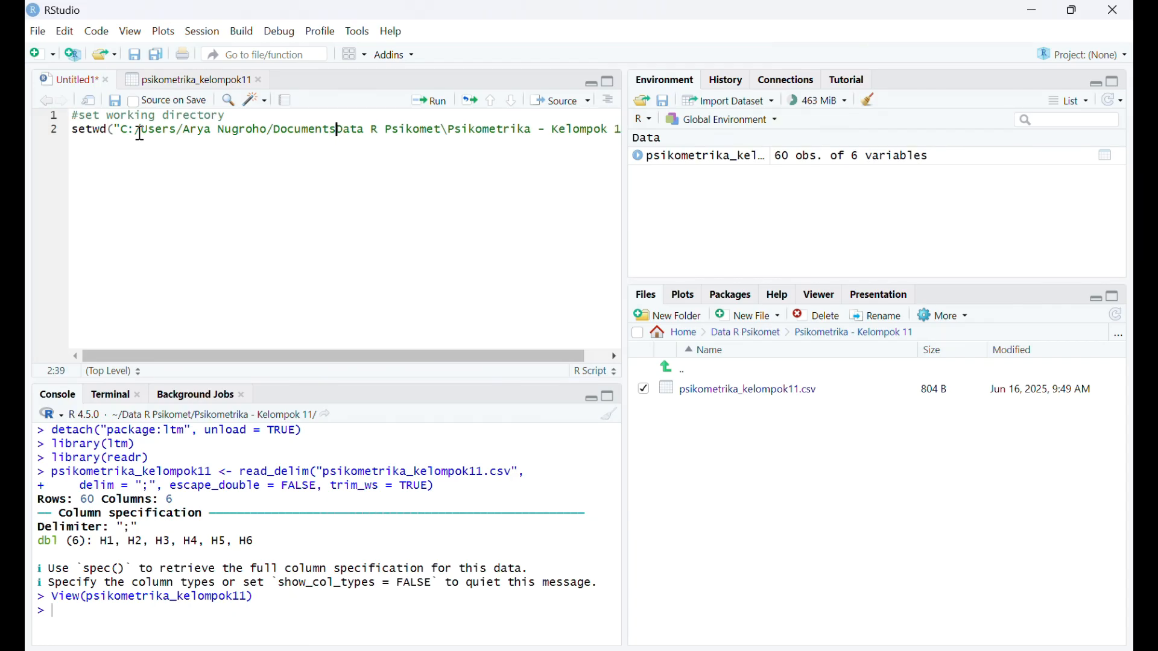
{"action": "type", "text": "/"}
{"action": "key", "text": "Right"}
{"action": "key", "text": "Right"}
{"action": "key", "text": "Right"}
{"action": "key", "text": "Right"}
{"action": "key", "text": "Right"}
{"action": "key", "text": "Right"}
{"action": "key", "text": "Right"}
{"action": "key", "text": "Right"}
{"action": "key", "text": "Right"}
{"action": "key", "text": "Right"}
{"action": "key", "text": "Right"}
{"action": "key", "text": "Right"}
{"action": "key", "text": "Right"}
{"action": "key", "text": "Right"}
{"action": "key", "text": "Right"}
{"action": "key", "text": "Right"}
{"action": "key", "text": "BackSpace"}
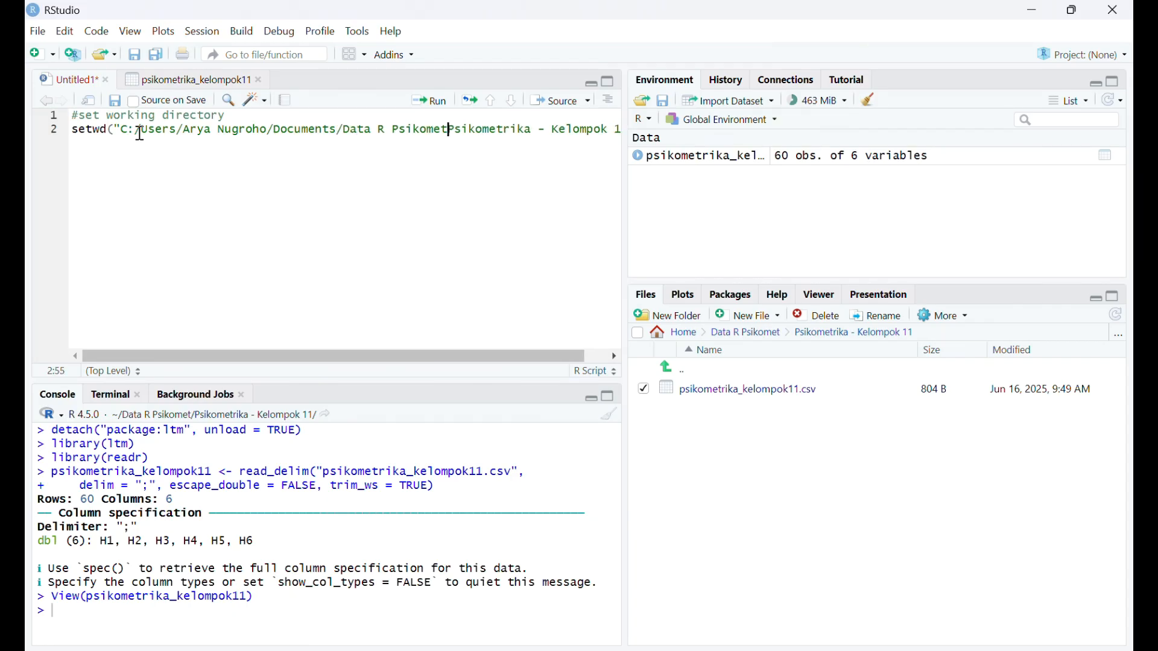
{"action": "type", "text": "/"}
{"action": "key", "text": "Right"}
{"action": "key", "text": "Right"}
{"action": "key", "text": "Right"}
{"action": "key", "text": "Right"}
{"action": "key", "text": "Right"}
{"action": "key", "text": "Right"}
{"action": "key", "text": "Right"}
{"action": "key", "text": "Right"}
{"action": "key", "text": "Right"}
{"action": "key", "text": "Right"}
{"action": "key", "text": "Right"}
{"action": "key", "text": "Right"}
{"action": "key", "text": "Right"}
{"action": "key", "text": "Right"}
{"action": "key", "text": "Right"}
{"action": "key", "text": "Right"}
{"action": "key", "text": "Right"}
{"action": "key", "text": "Right"}
{"action": "key", "text": "Right"}
{"action": "key", "text": "Right"}
{"action": "key", "text": "Right"}
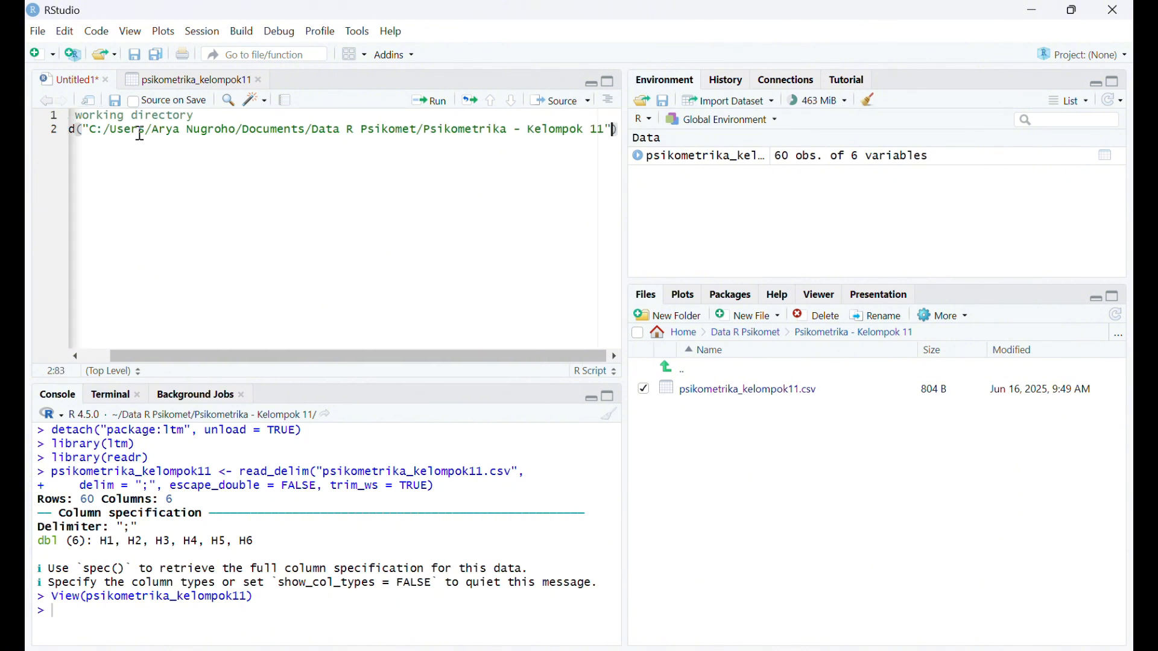
{"action": "key", "text": "Right"}
{"action": "left_click", "coordinate": [434, 104]}
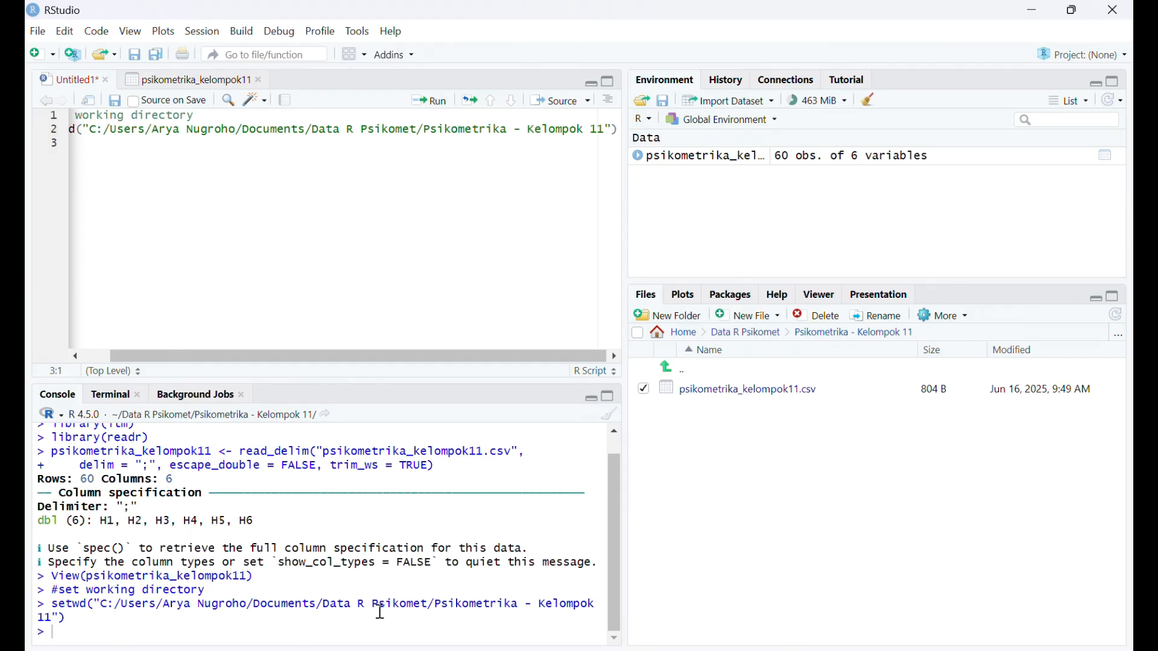
- On line 4, assign a read.csv() call to psikometrika_kelompok11 and paste the copied folder path in double quotes as its argument
{"action": "left_click", "coordinate": [433, 175]}
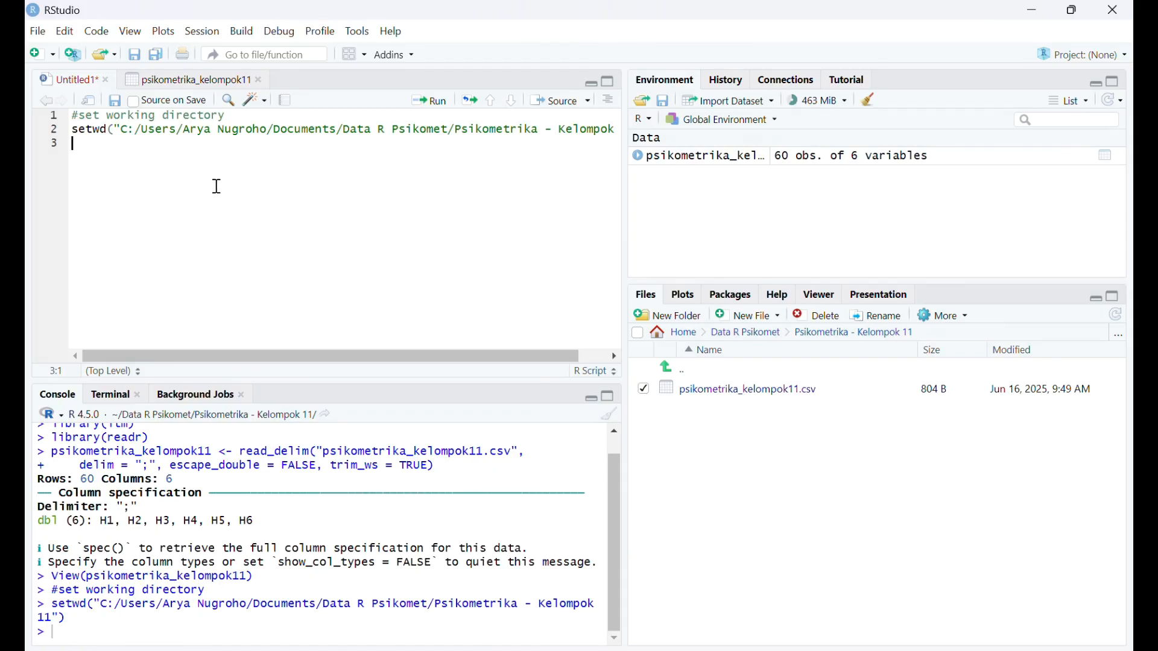
{"action": "key", "text": "Return"}
{"action": "type", "text": "psikome"}
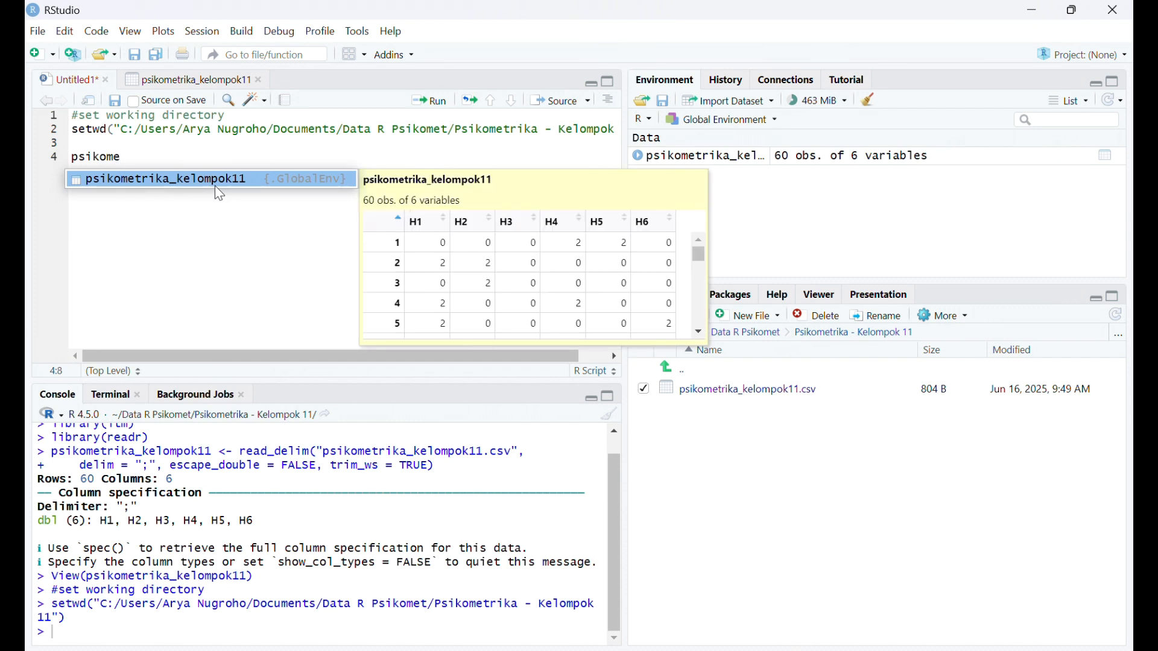
{"action": "left_click", "coordinate": [213, 181]}
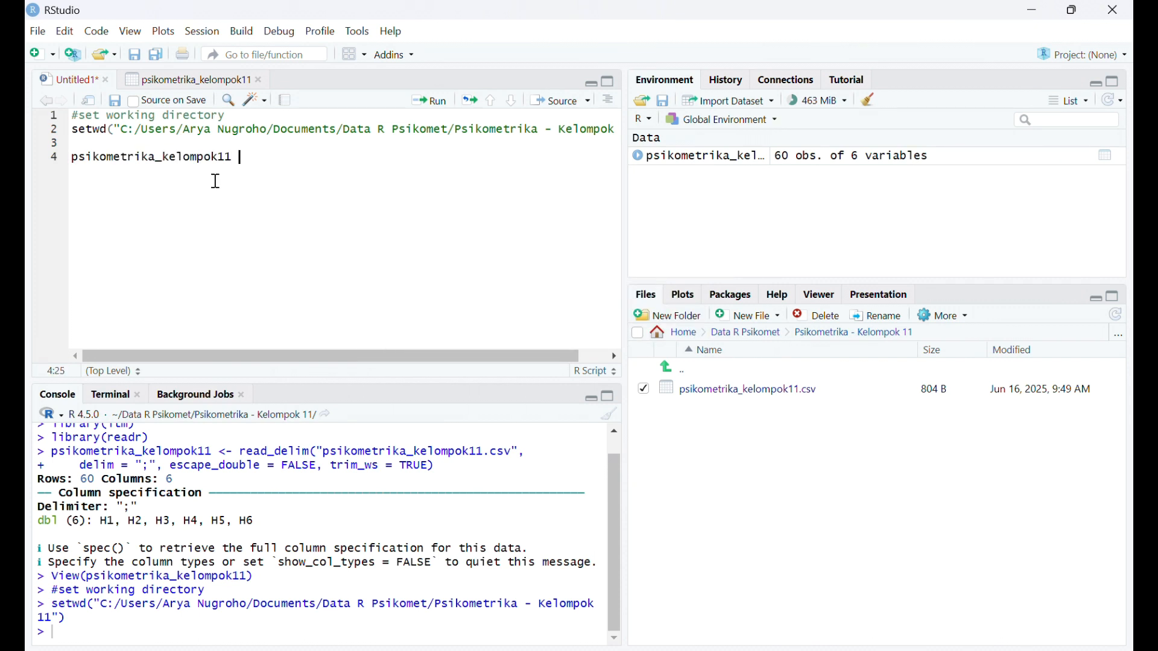
{"action": "type", "text": "<- read.csv"}
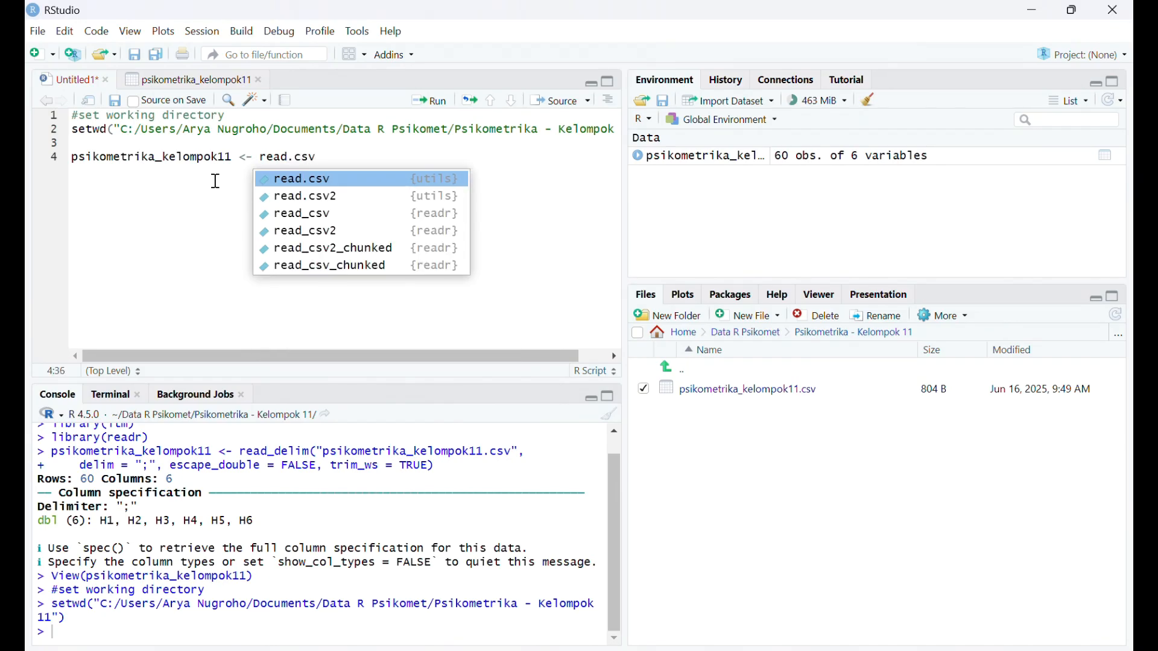
{"action": "left_click", "coordinate": [311, 179]}
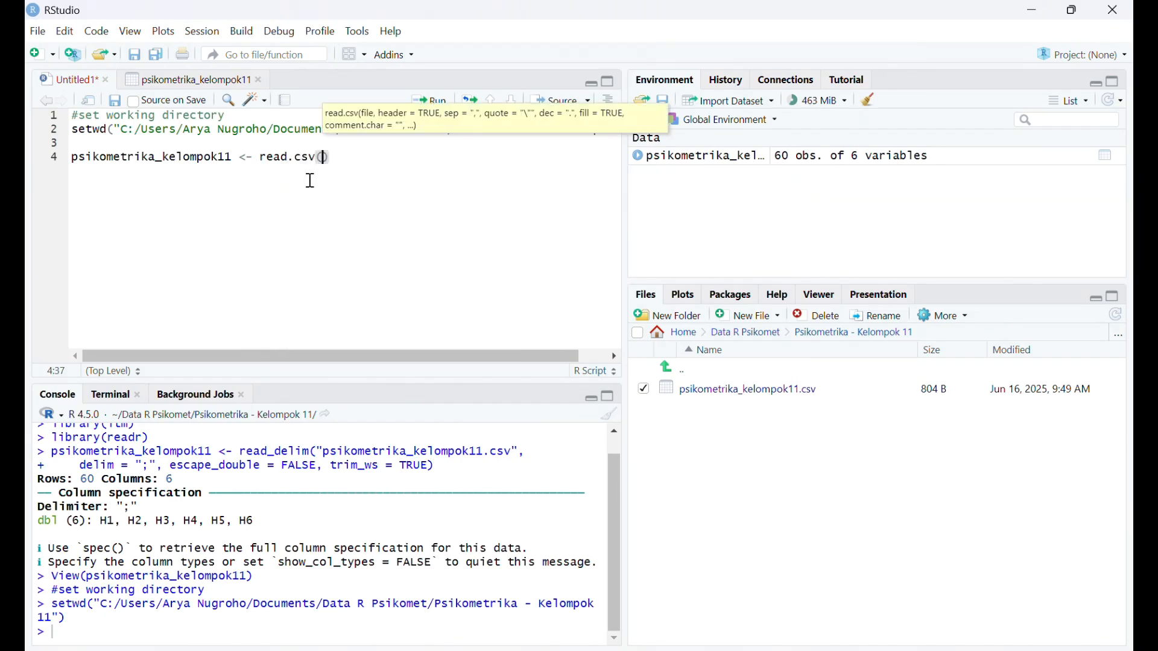
{"action": "type", "text": "\""}
{"action": "key", "text": "ctrl+v"}
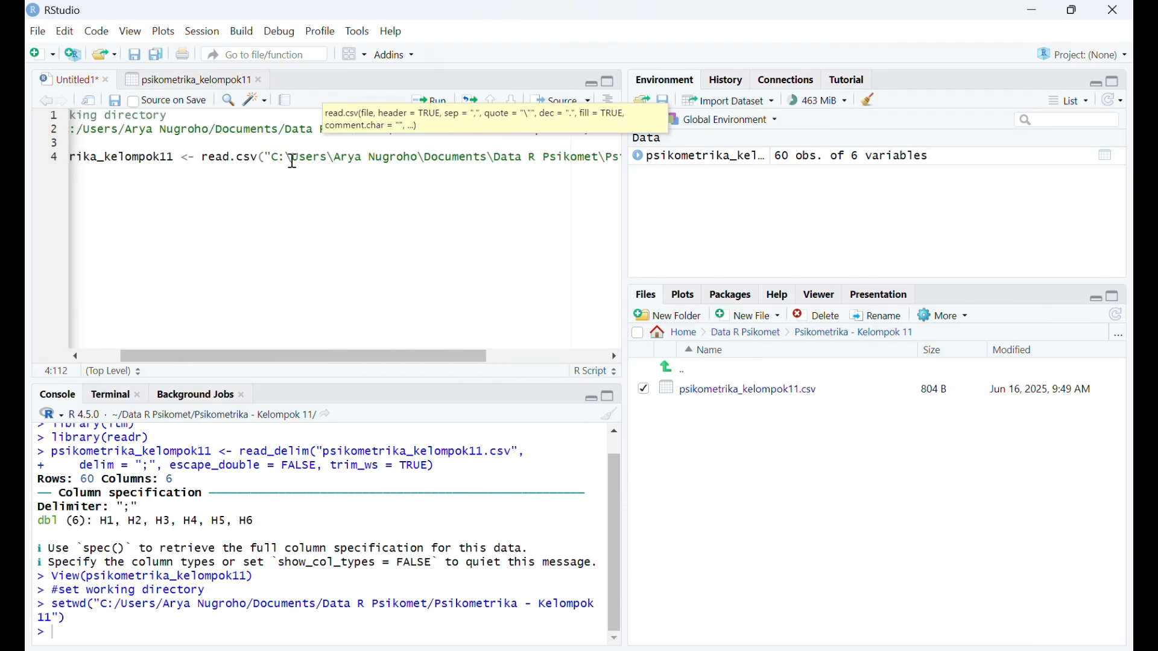
- Replace every backslash in the read.csv folder path on line 4 with a forward slash
{"action": "left_click", "coordinate": [293, 158]}
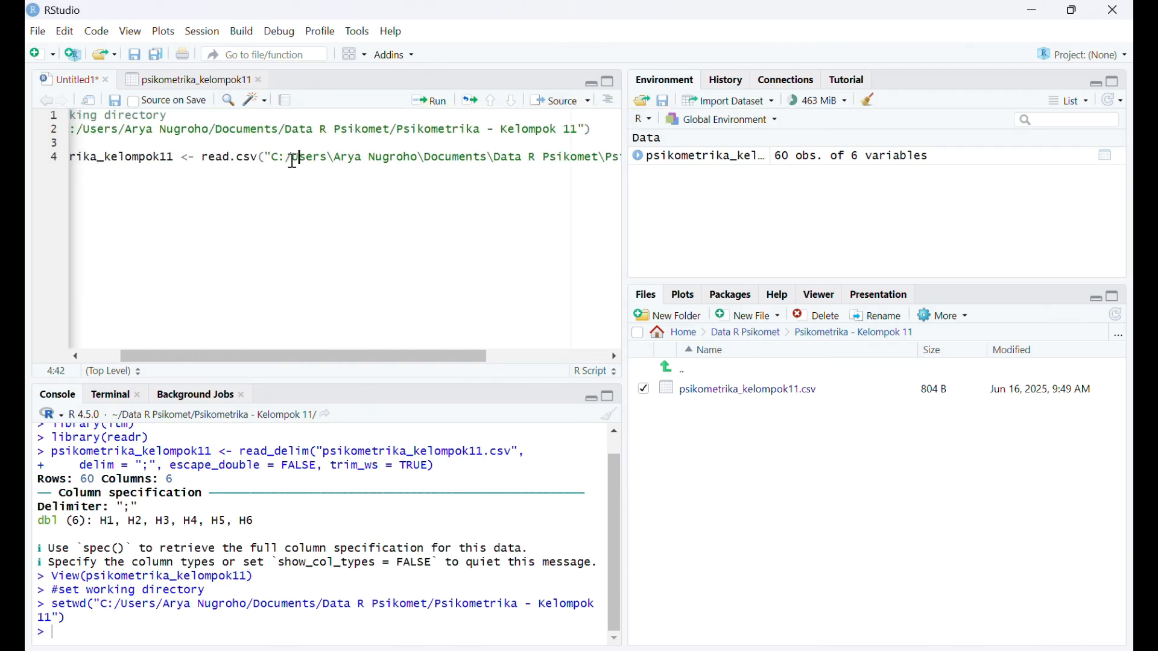
{"action": "key", "text": "Right"}
{"action": "key", "text": "Right"}
{"action": "key", "text": "Right"}
{"action": "key", "text": "Right"}
{"action": "key", "text": "Right"}
{"action": "key", "text": "Delete"}
{"action": "type", "text": "/"}
{"action": "key", "text": "Right"}
{"action": "key", "text": "Right"}
{"action": "key", "text": "Right"}
{"action": "key", "text": "Right"}
{"action": "key", "text": "Right"}
{"action": "key", "text": "Right"}
{"action": "key", "text": "Right"}
{"action": "key", "text": "Right"}
{"action": "key", "text": "Right"}
{"action": "key", "text": "Right"}
{"action": "key", "text": "Right"}
{"action": "key", "text": "Right"}
{"action": "key", "text": "Right"}
{"action": "key", "text": "Left"}
{"action": "key", "text": "Left"}
{"action": "key", "text": "Delete"}
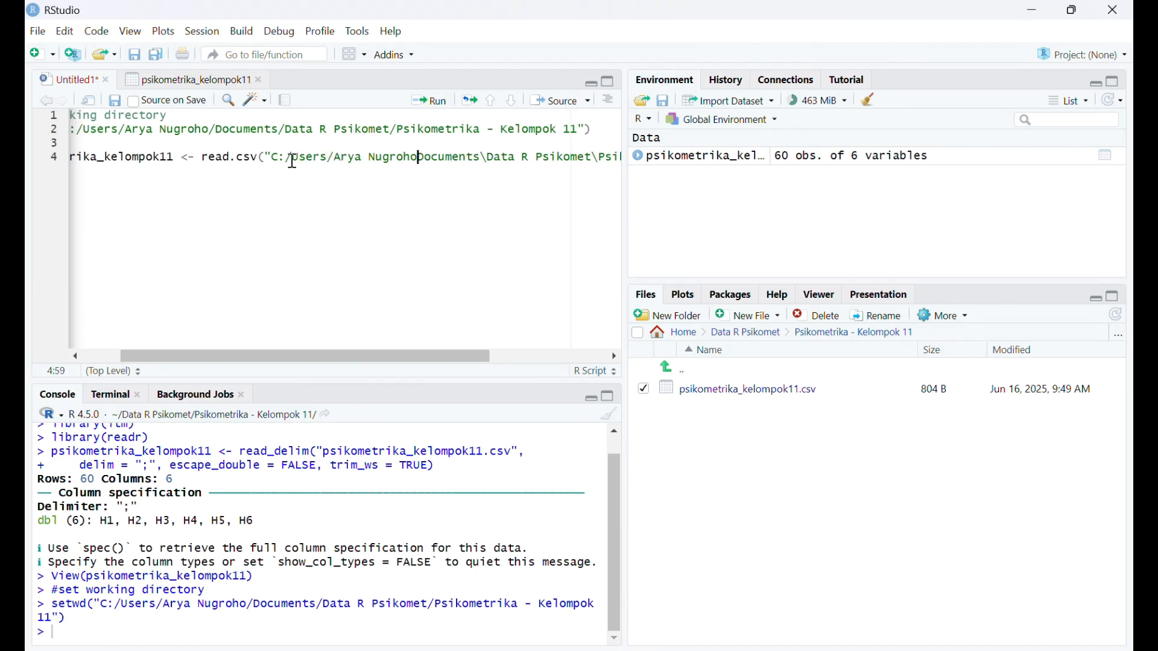
{"action": "type", "text": "/"}
{"action": "key", "text": "Right"}
{"action": "key", "text": "Right"}
{"action": "key", "text": "Right"}
{"action": "key", "text": "Right"}
{"action": "key", "text": "Right"}
{"action": "key", "text": "Right"}
{"action": "key", "text": "Right"}
{"action": "key", "text": "Right"}
{"action": "key", "text": "Right"}
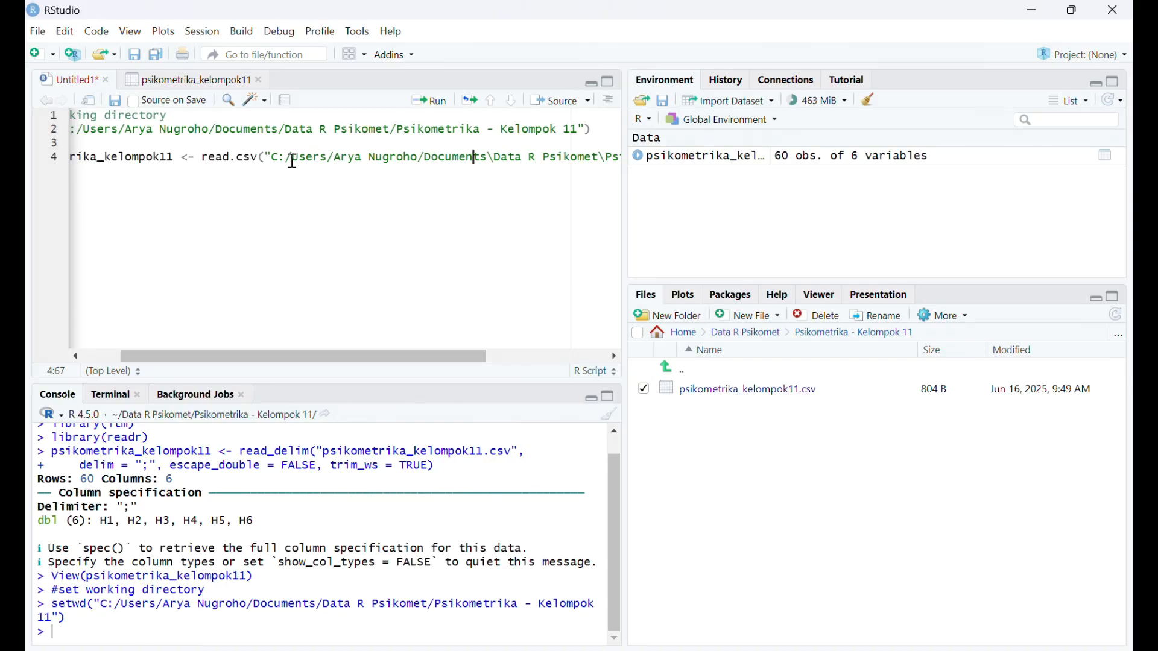
{"action": "key", "text": "Delete"}
{"action": "type", "text": "/"}
{"action": "key", "text": "Right"}
{"action": "key", "text": "Right"}
{"action": "key", "text": "Right"}
{"action": "key", "text": "Right"}
{"action": "key", "text": "Right"}
{"action": "key", "text": "Right"}
{"action": "key", "text": "Right"}
{"action": "key", "text": "Right"}
{"action": "key", "text": "Right"}
{"action": "key", "text": "Right"}
{"action": "key", "text": "Right"}
{"action": "key", "text": "Right"}
{"action": "key", "text": "Right"}
- Append /psikometrika_kelompok11.csv to the end of the folder path inside the read.csv quotes
{"action": "key", "text": "Right"}
{"action": "key", "text": "Right"}
{"action": "key", "text": "Delete"}
{"action": "type", "text": "/"}
{"action": "key", "text": "Right"}
{"action": "key", "text": "Right"}
{"action": "key", "text": "Right"}
{"action": "key", "text": "Right"}
{"action": "key", "text": "Right"}
{"action": "key", "text": "Right"}
{"action": "key", "text": "Right"}
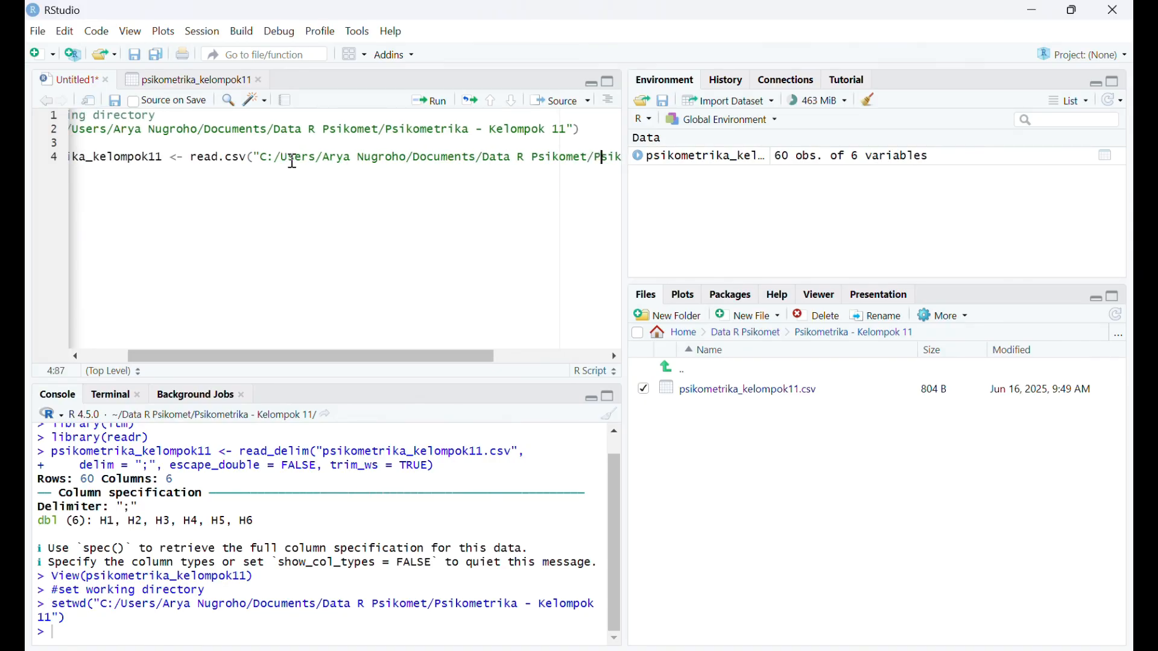
{"action": "key", "text": "Right"}
{"action": "key", "text": "Right"}
{"action": "key", "text": "Right"}
{"action": "key", "text": "Right"}
{"action": "key", "text": "Right"}
{"action": "key", "text": "Right"}
{"action": "key", "text": "Right"}
{"action": "key", "text": "Right"}
{"action": "key", "text": "Right"}
{"action": "key", "text": "Right"}
{"action": "key", "text": "Right"}
{"action": "key", "text": "Right"}
{"action": "key", "text": "Right"}
{"action": "key", "text": "Right"}
{"action": "key", "text": "Right"}
{"action": "key", "text": "Right"}
{"action": "key", "text": "Right"}
{"action": "key", "text": "Right"}
{"action": "key", "text": "Right"}
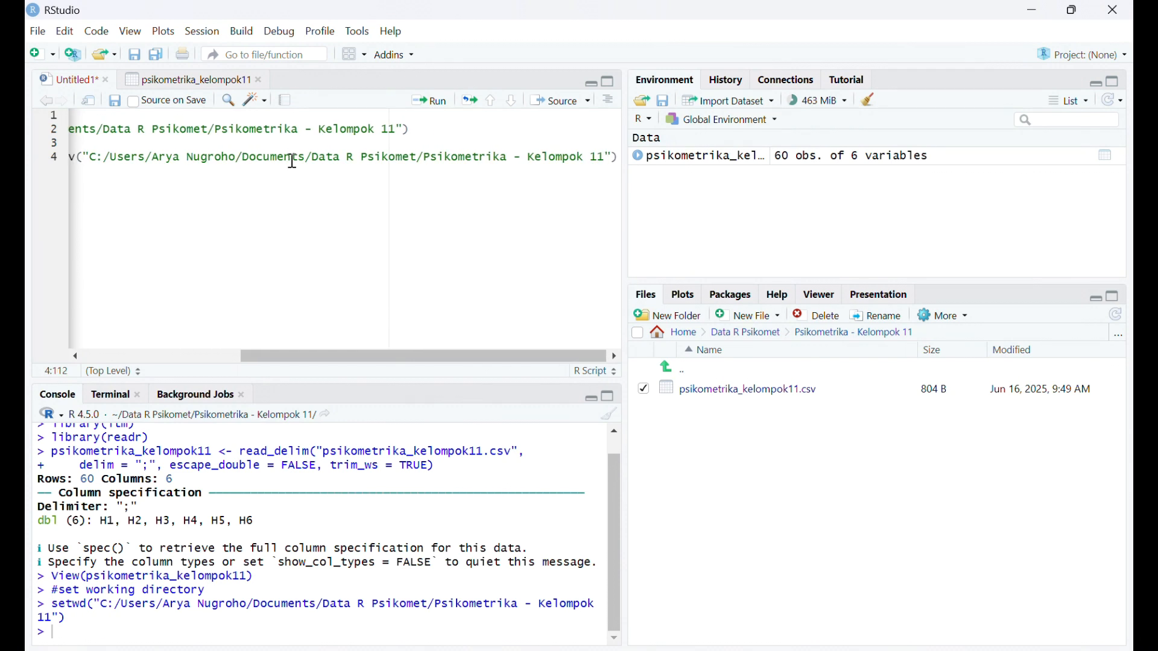
{"action": "type", "text": "/"}
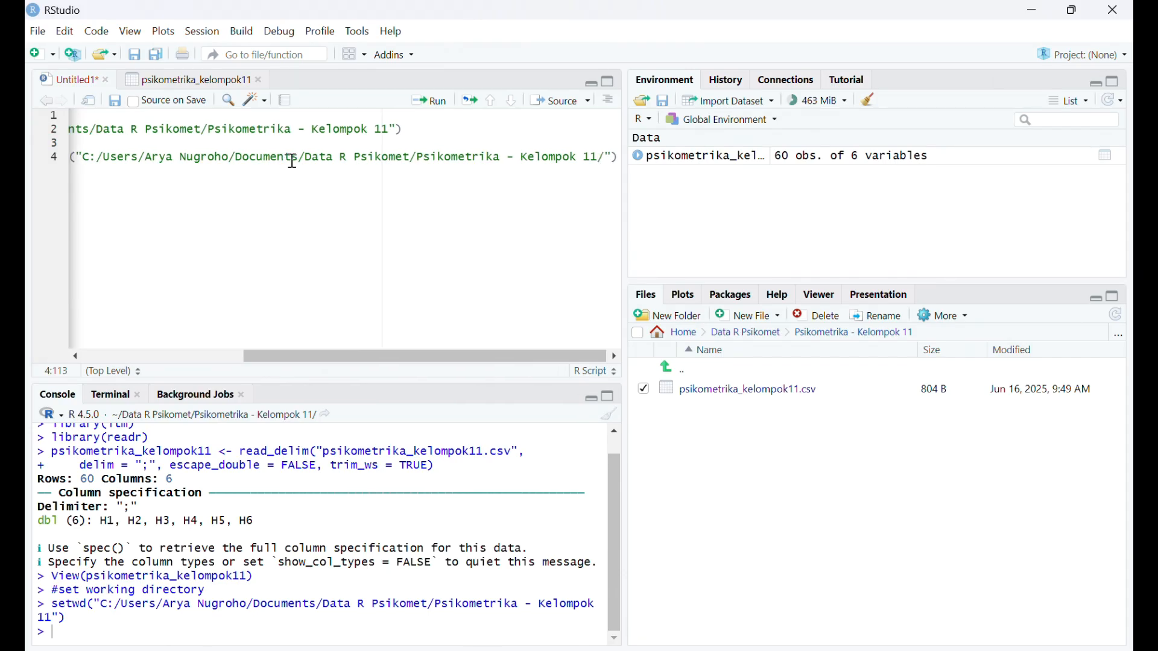
{"action": "type", "text": "psikometr"}
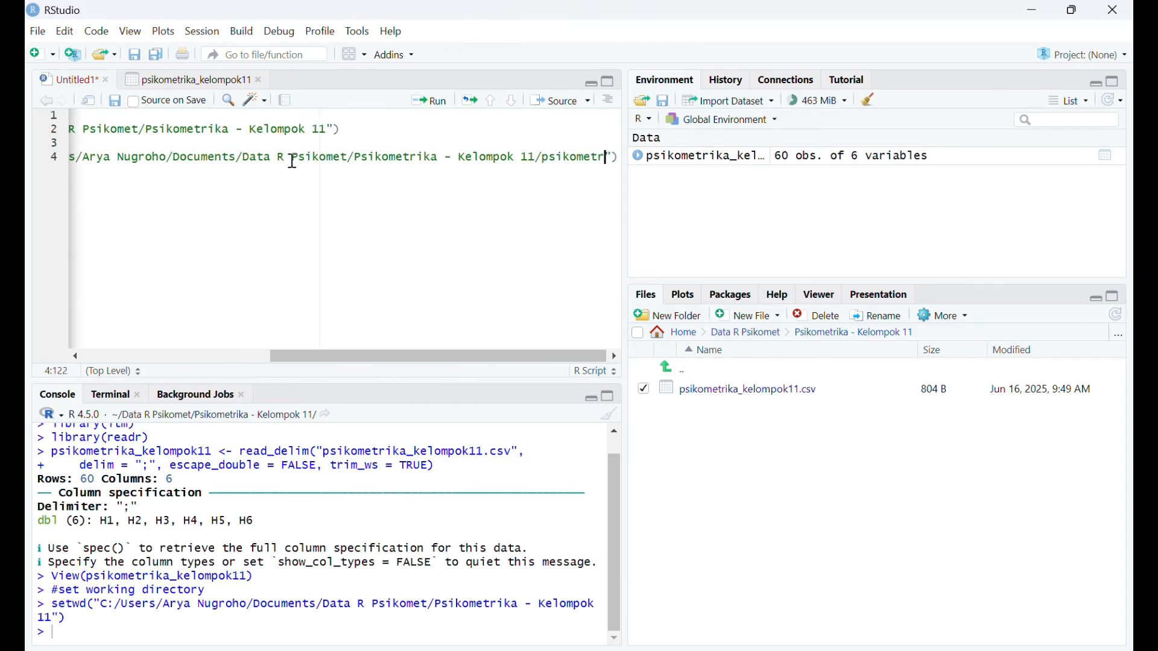
{"action": "type", "text": "ika_kelompok11"}
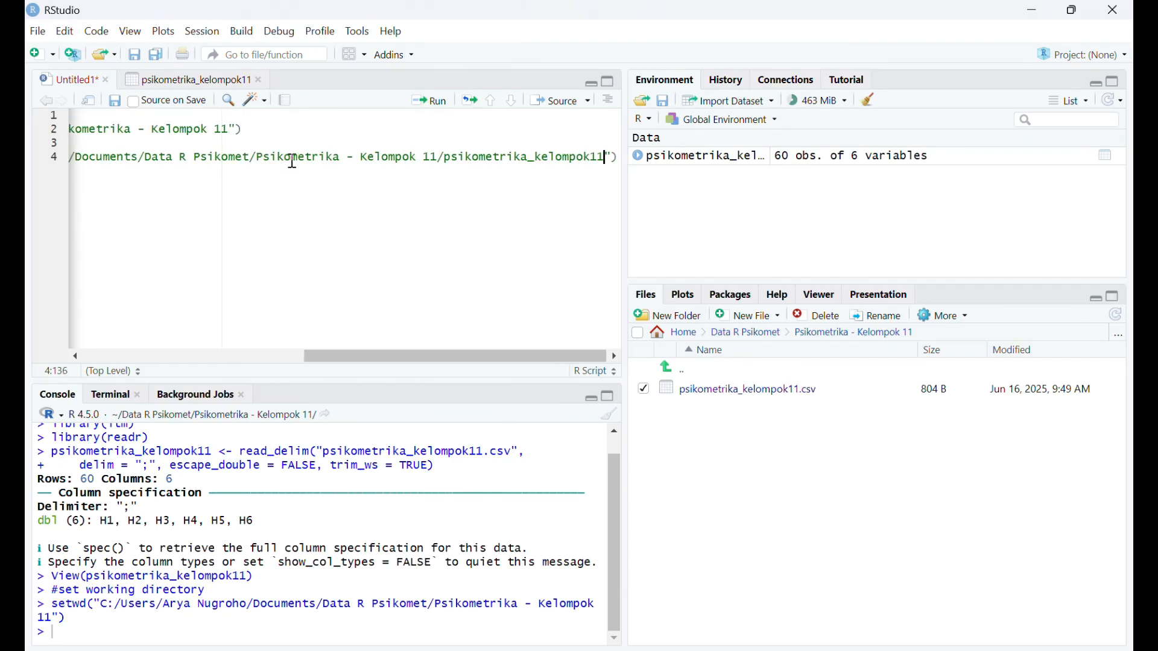
{"action": "type", "text": ".csv"}
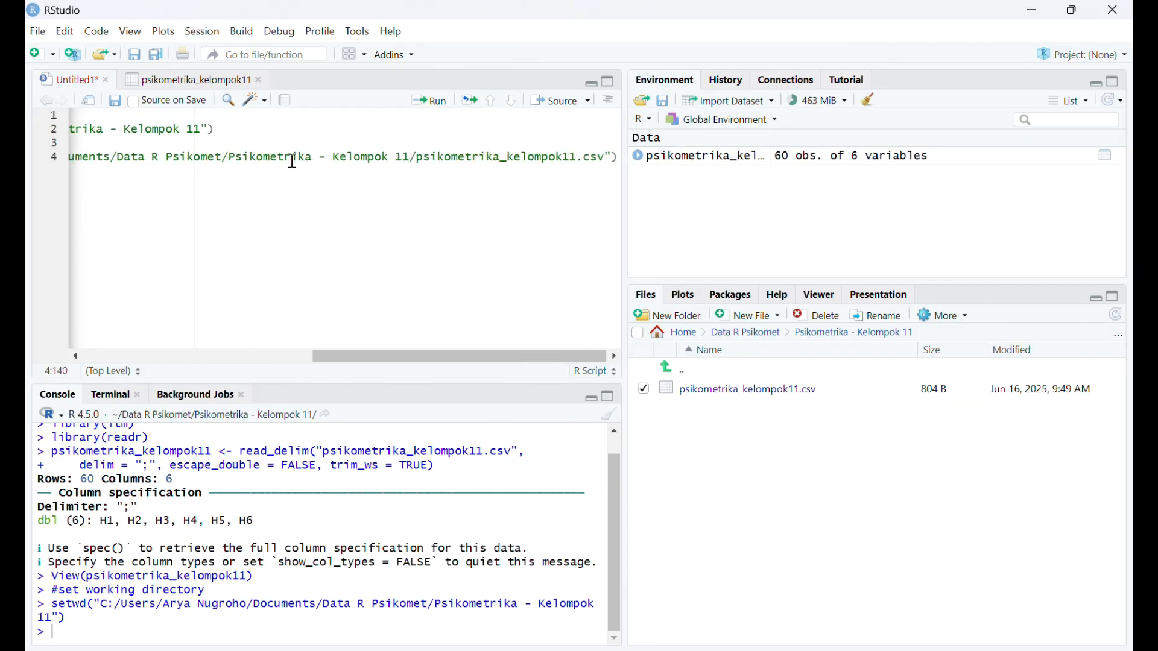
{"action": "type", "text": "\","}
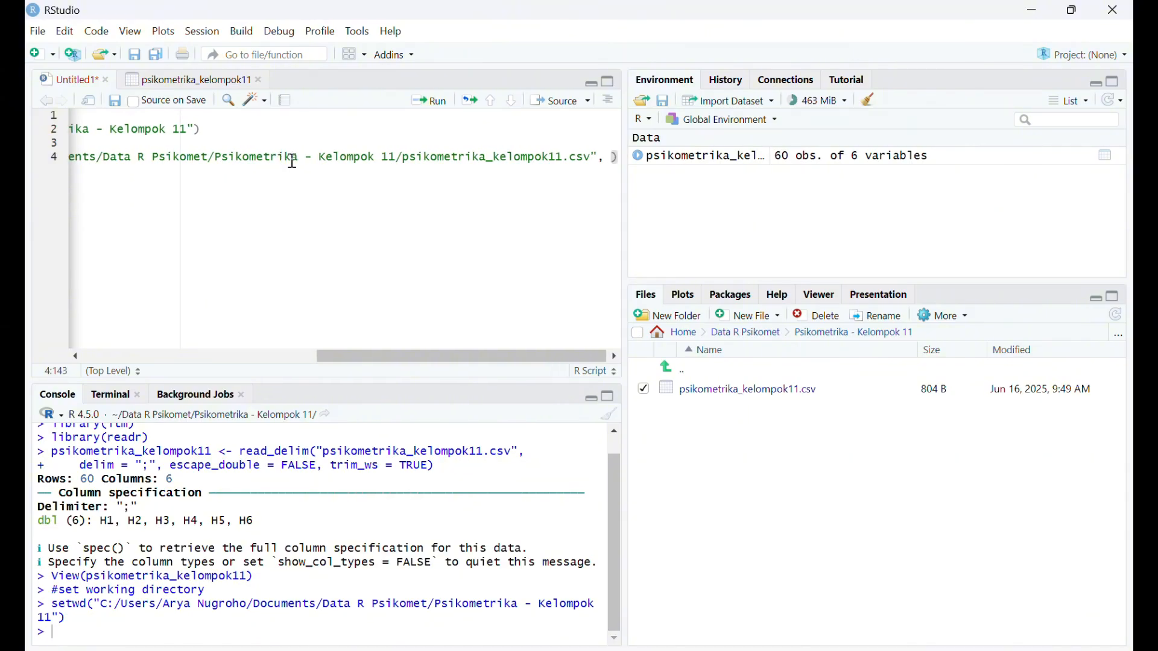
- Add the argument sep = ";" to the read.csv call and run the line
{"action": "type", "text": "sep ="}
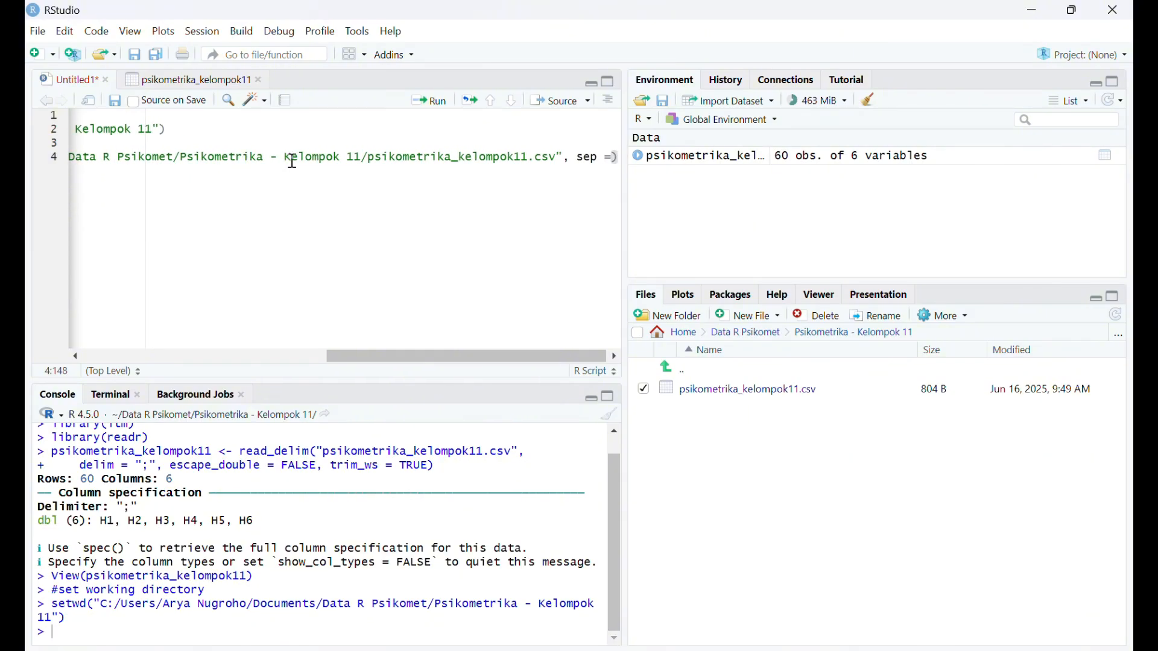
{"action": "type", "text": " \""}
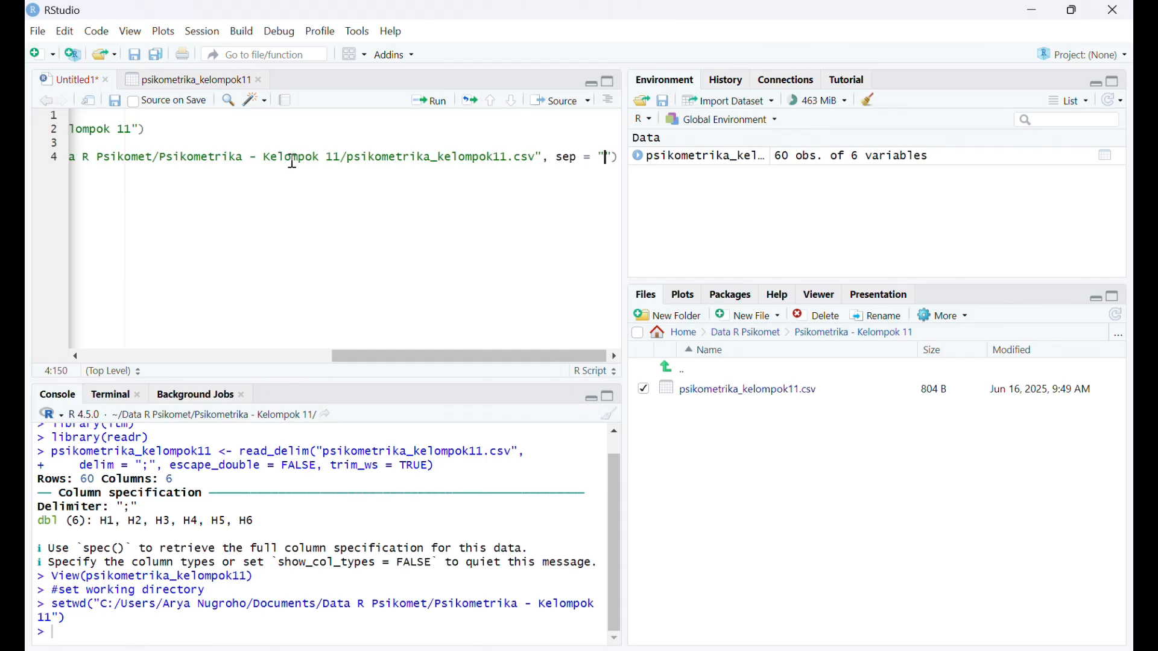
{"action": "type", "text": ";"}
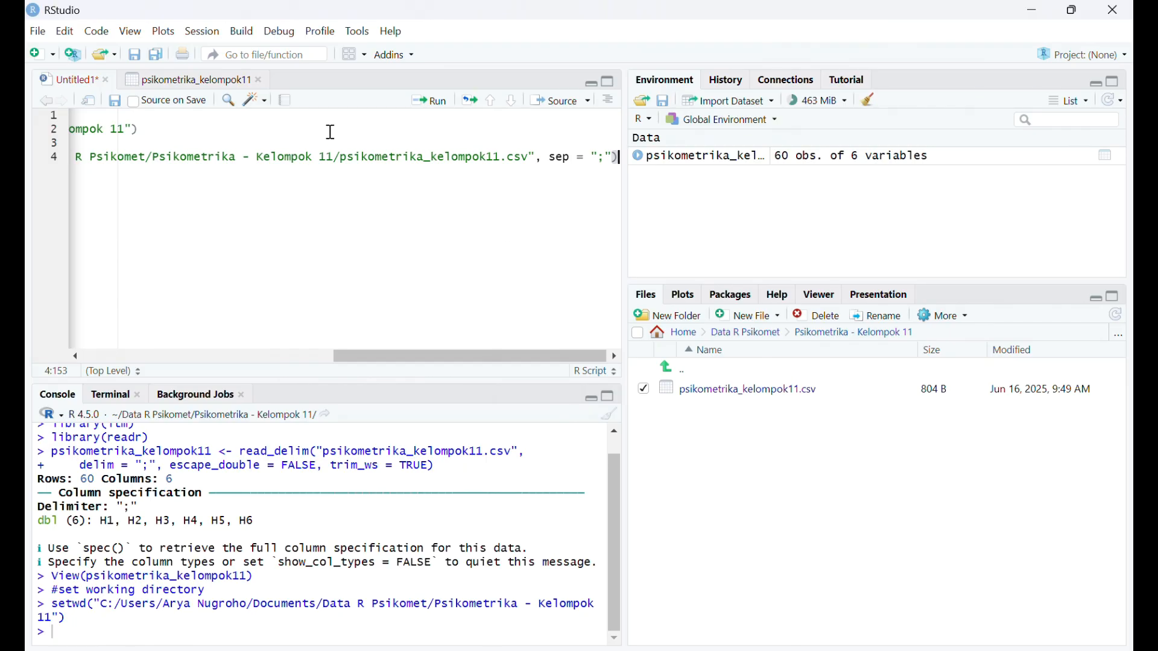
{"action": "left_click", "coordinate": [439, 102]}
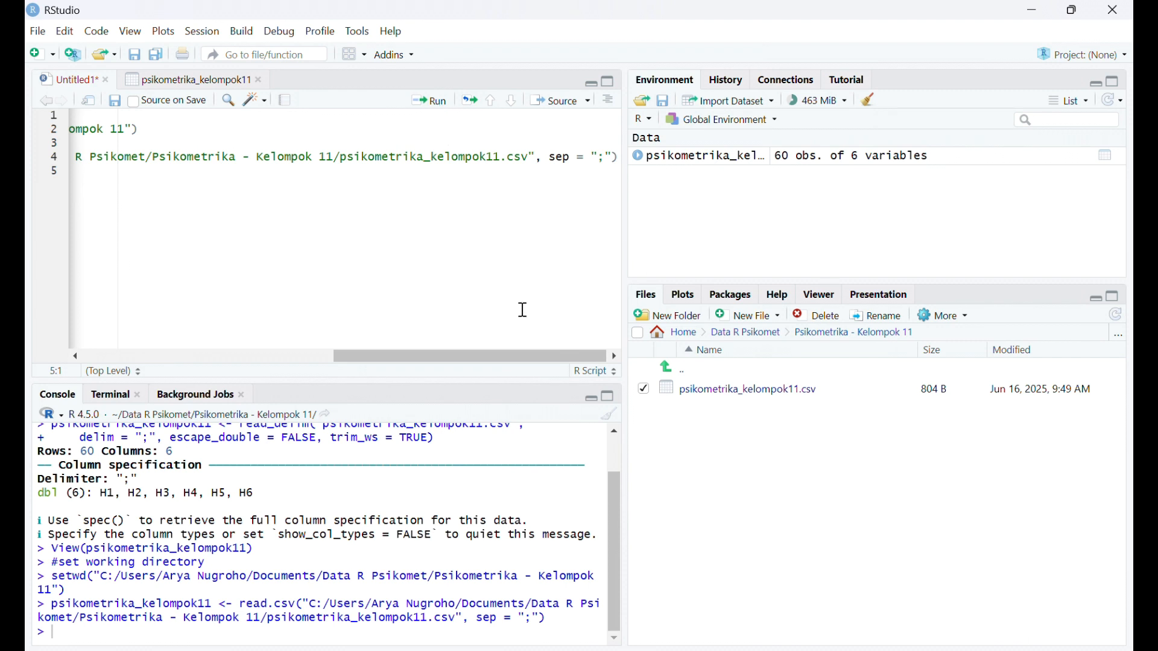
- On line 6, enter psikometrika_kelompok11, run it to print the dataset, and look through the printed rows in the console
{"action": "scroll", "coordinate": [393, 244], "scroll_direction": "left", "scroll_amount": 5}
{"action": "scroll", "coordinate": [393, 245], "scroll_direction": "left", "scroll_amount": 3}
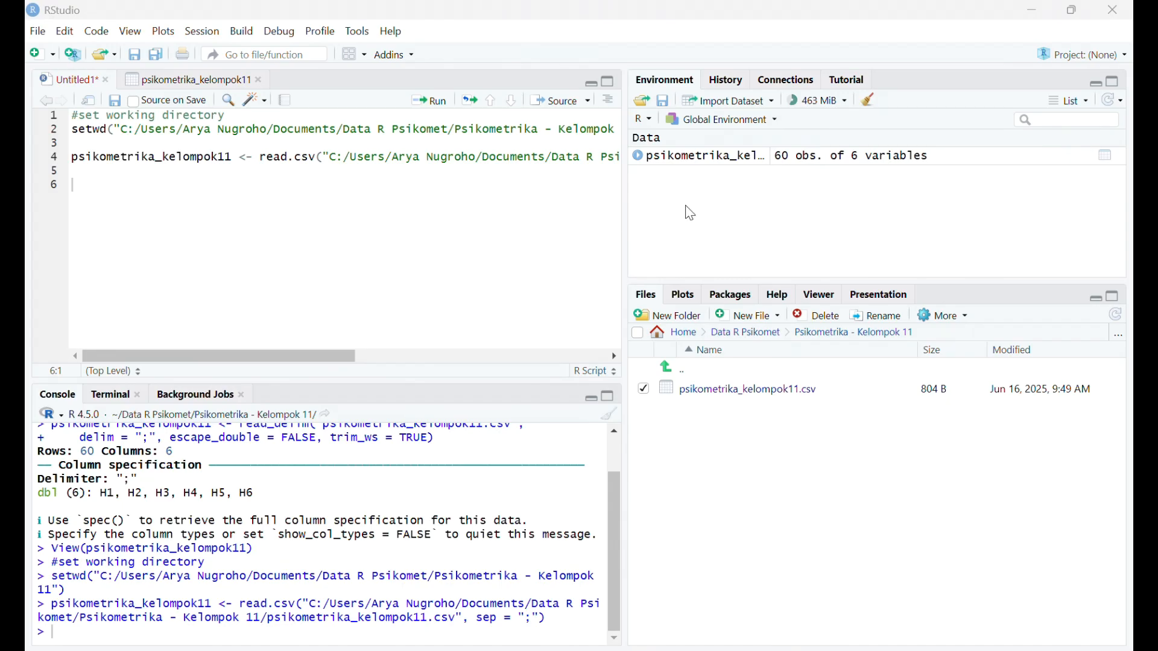
{"action": "left_click", "coordinate": [87, 193]}
{"action": "type", "text": "psikome"}
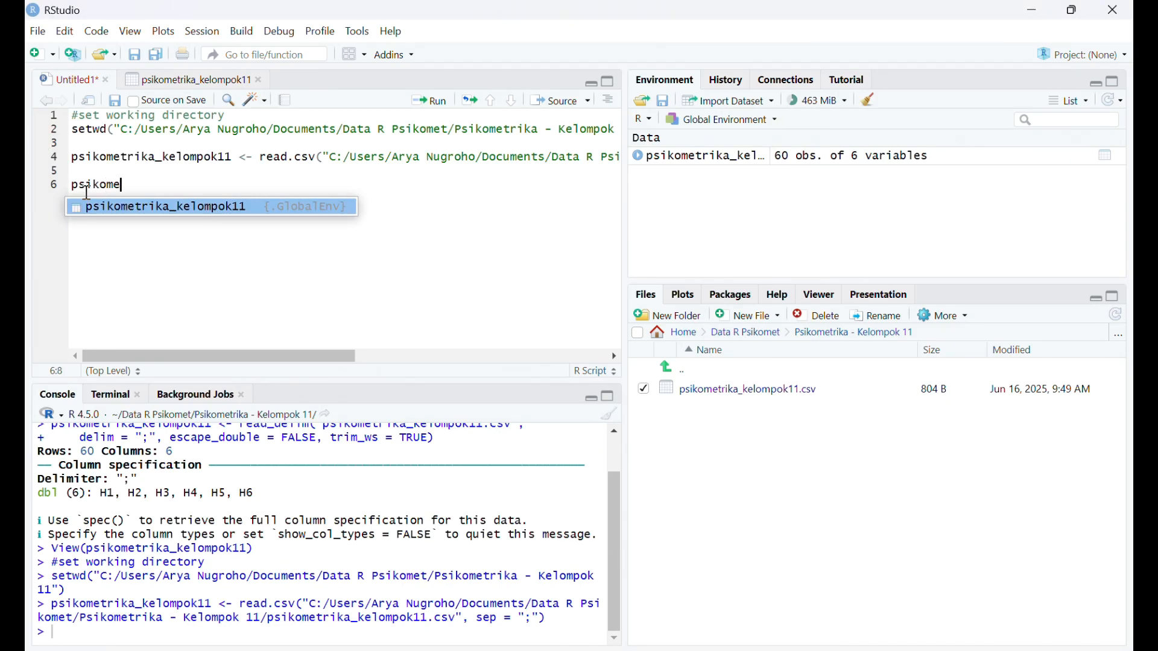
{"action": "type", "text": "trika_kelompok"}
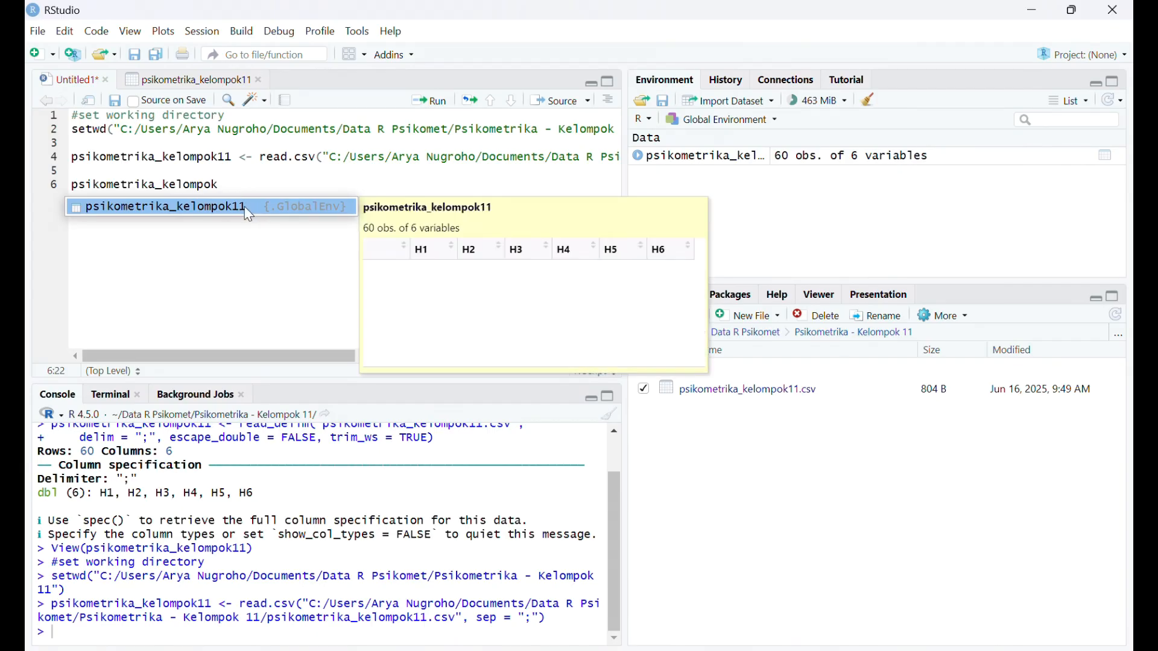
{"action": "left_click", "coordinate": [244, 206]}
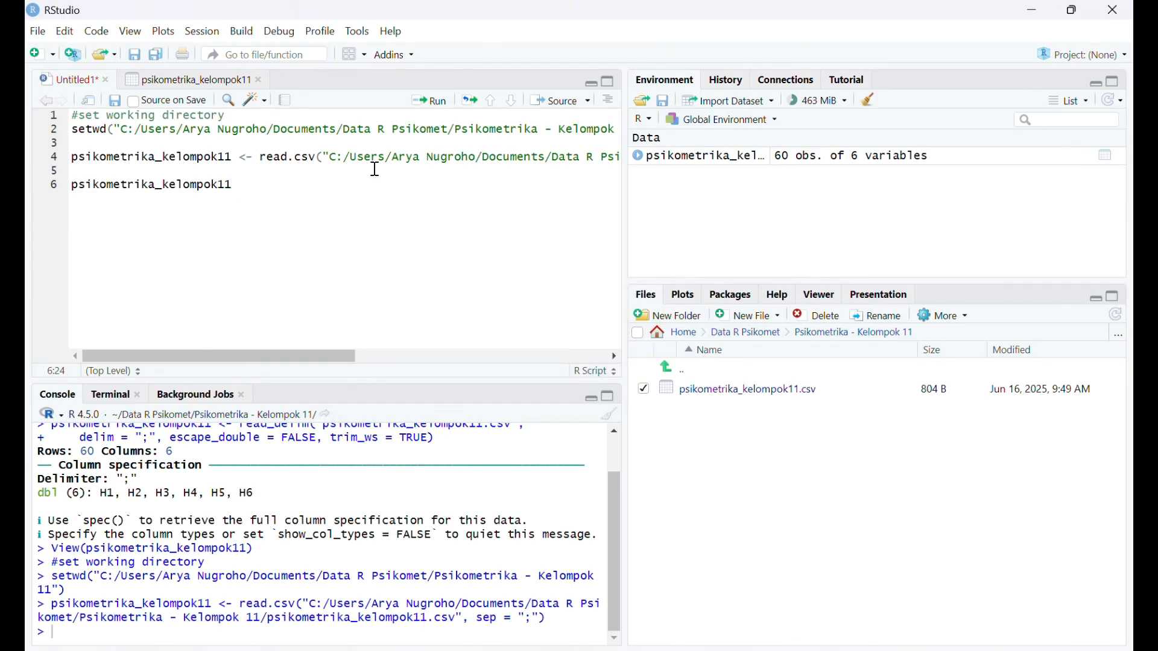
{"action": "left_click", "coordinate": [439, 104]}
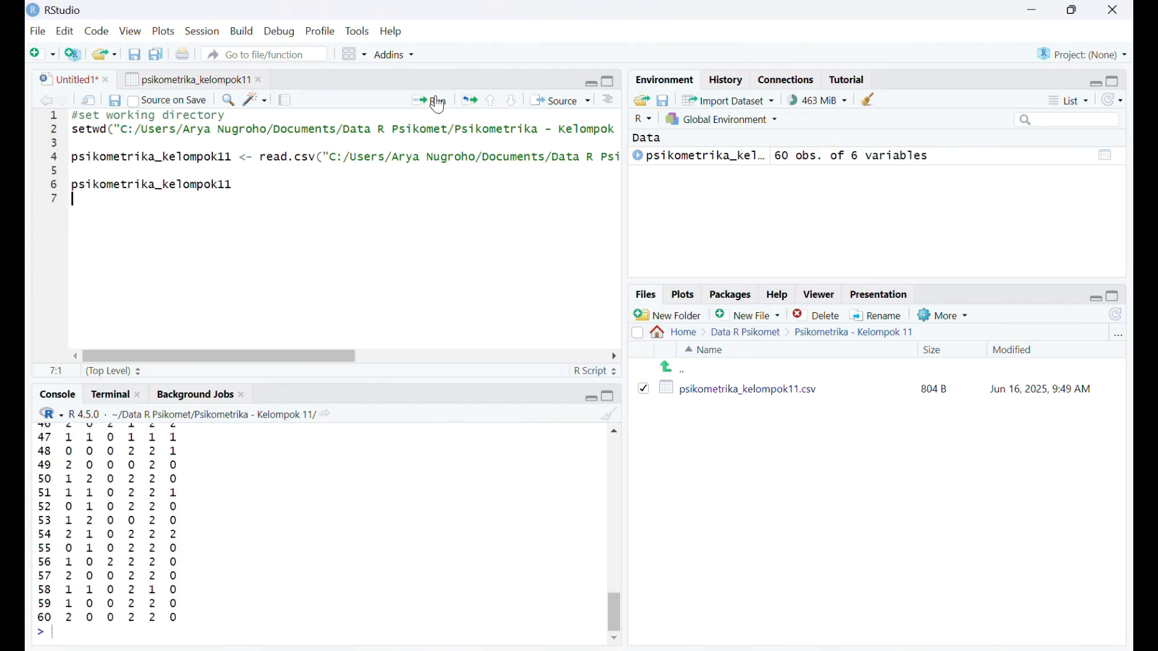
{"action": "scroll", "coordinate": [164, 555], "scroll_direction": "up", "scroll_amount": 14}
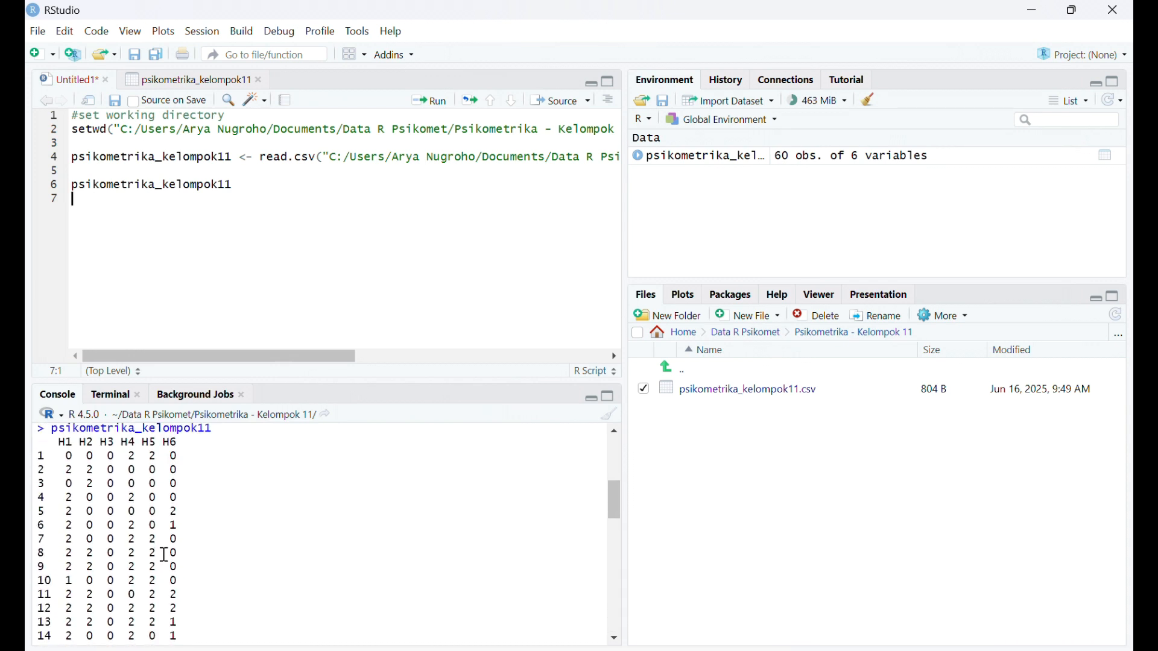
{"action": "scroll", "coordinate": [165, 555], "scroll_direction": "down", "scroll_amount": 1}
{"action": "scroll", "coordinate": [165, 555], "scroll_direction": "up", "scroll_amount": 1}
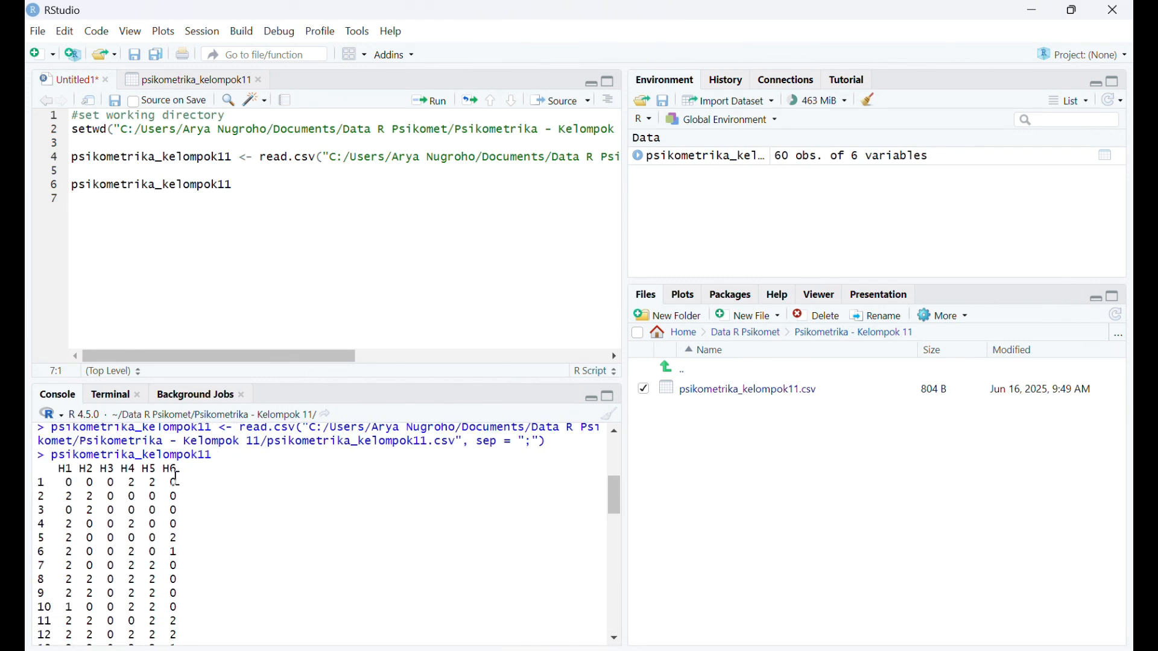
{"action": "scroll", "coordinate": [175, 478], "scroll_direction": "down", "scroll_amount": 3}
{"action": "scroll", "coordinate": [176, 479], "scroll_direction": "down", "scroll_amount": 8}
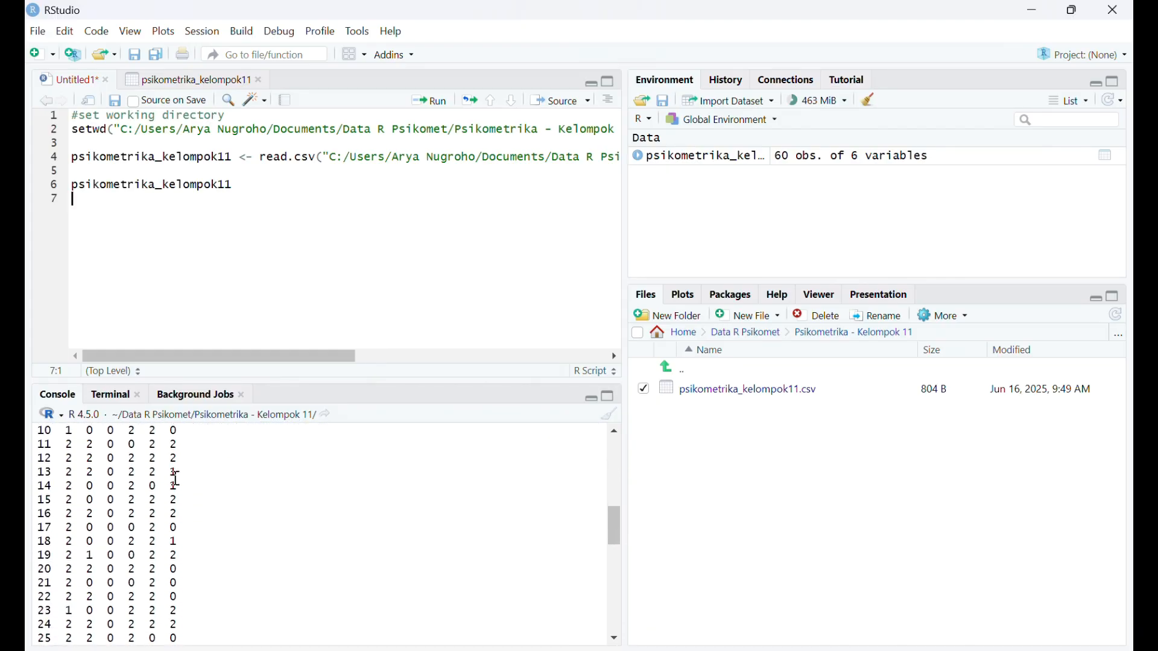
{"action": "scroll", "coordinate": [176, 479], "scroll_direction": "down", "scroll_amount": 6}
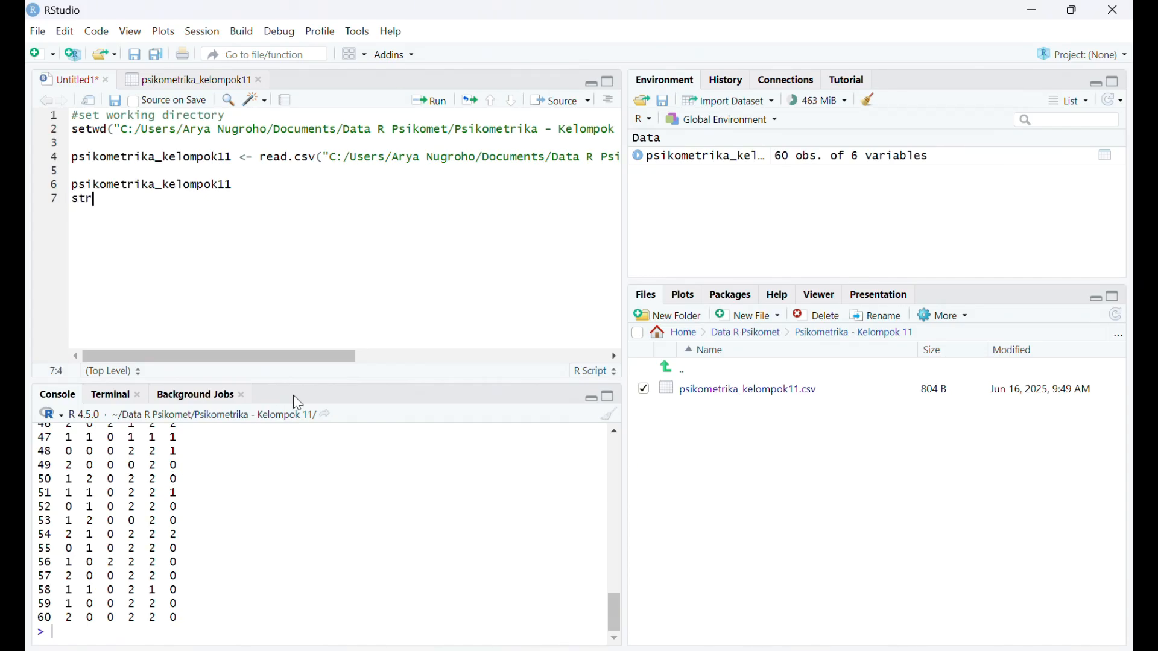
- On line 7, write str(psikometrika_kelompok11) and run it to display the data structure
{"action": "key", "text": "Tab"}
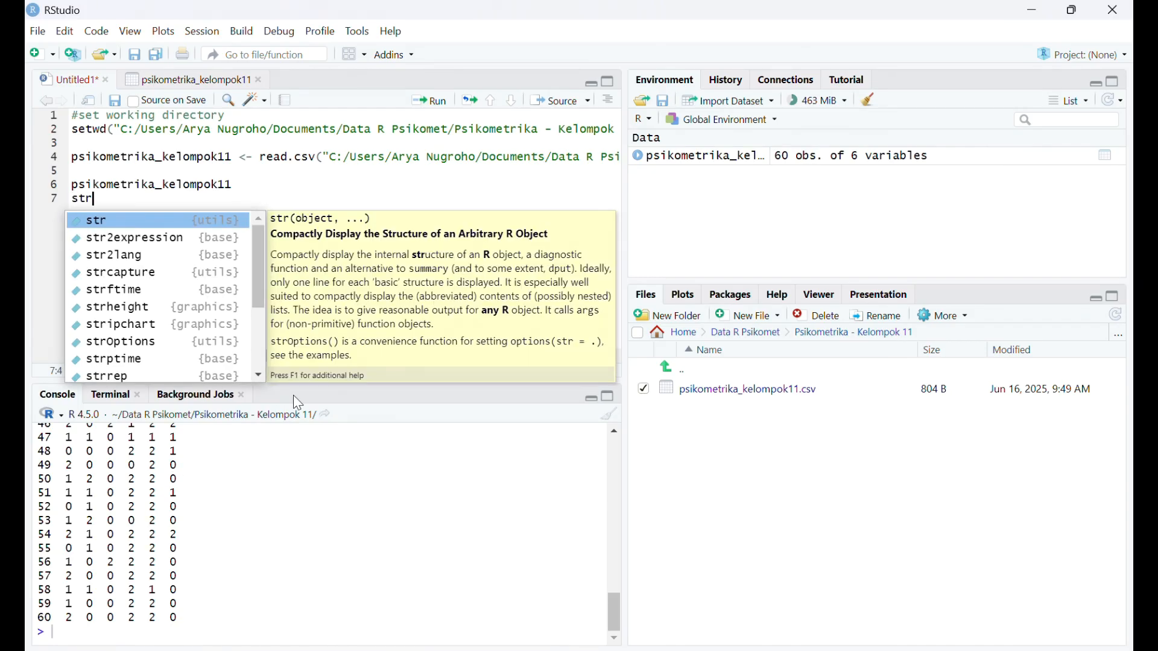
{"action": "double_click", "coordinate": [153, 220]}
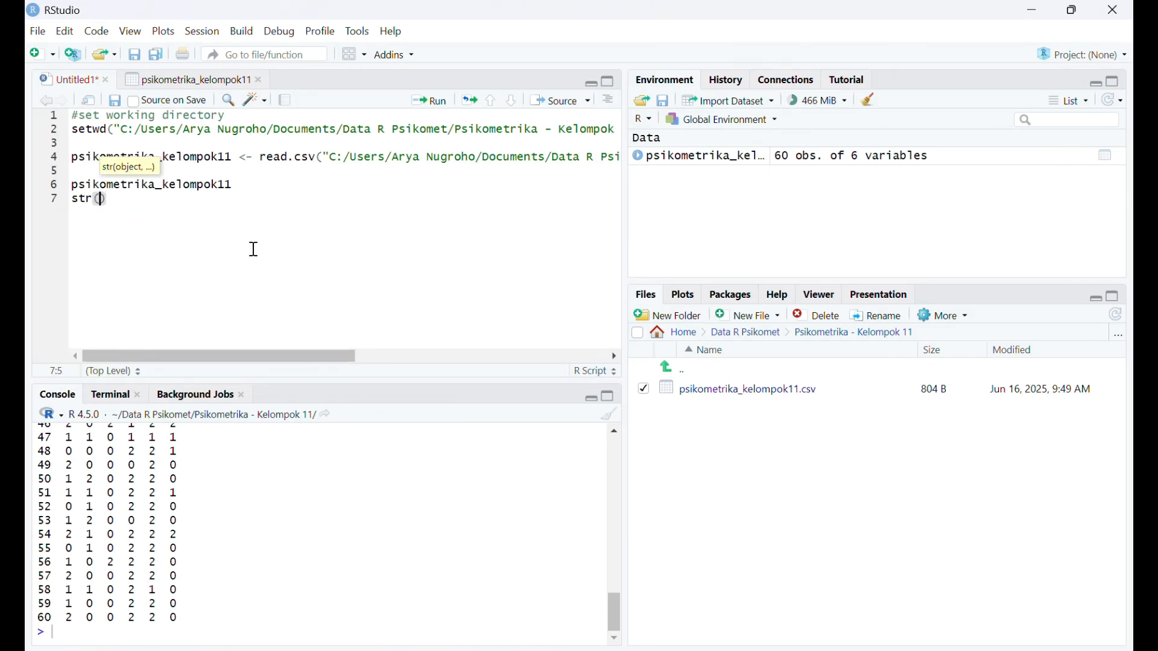
{"action": "type", "text": "psiko"}
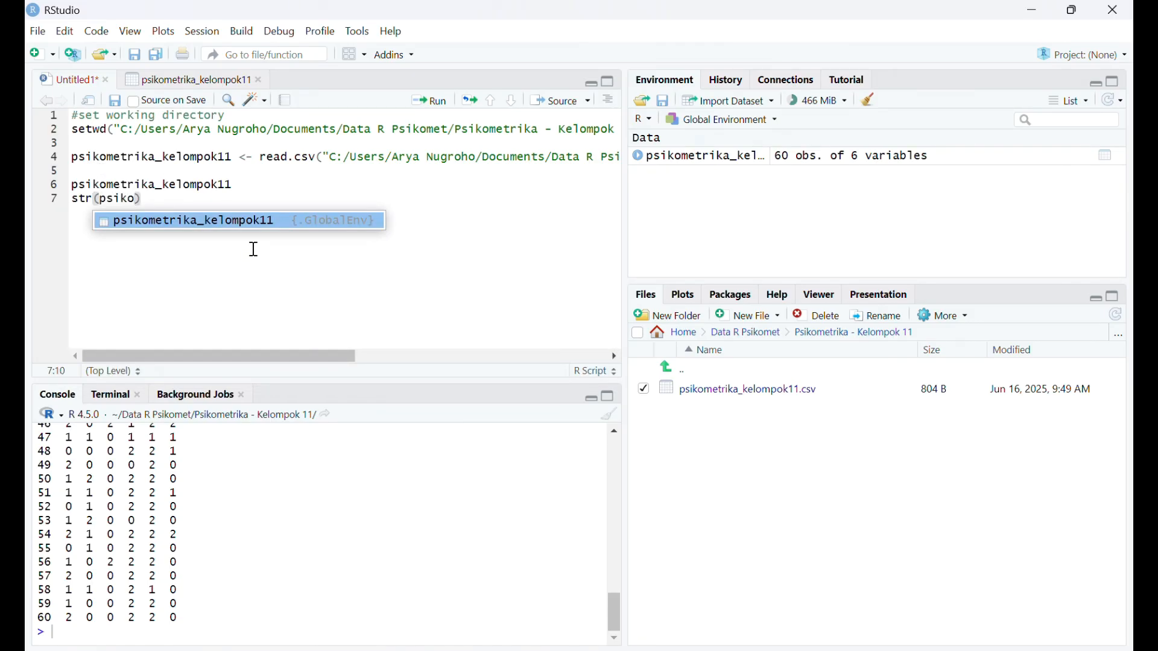
{"action": "type", "text": "metrik"}
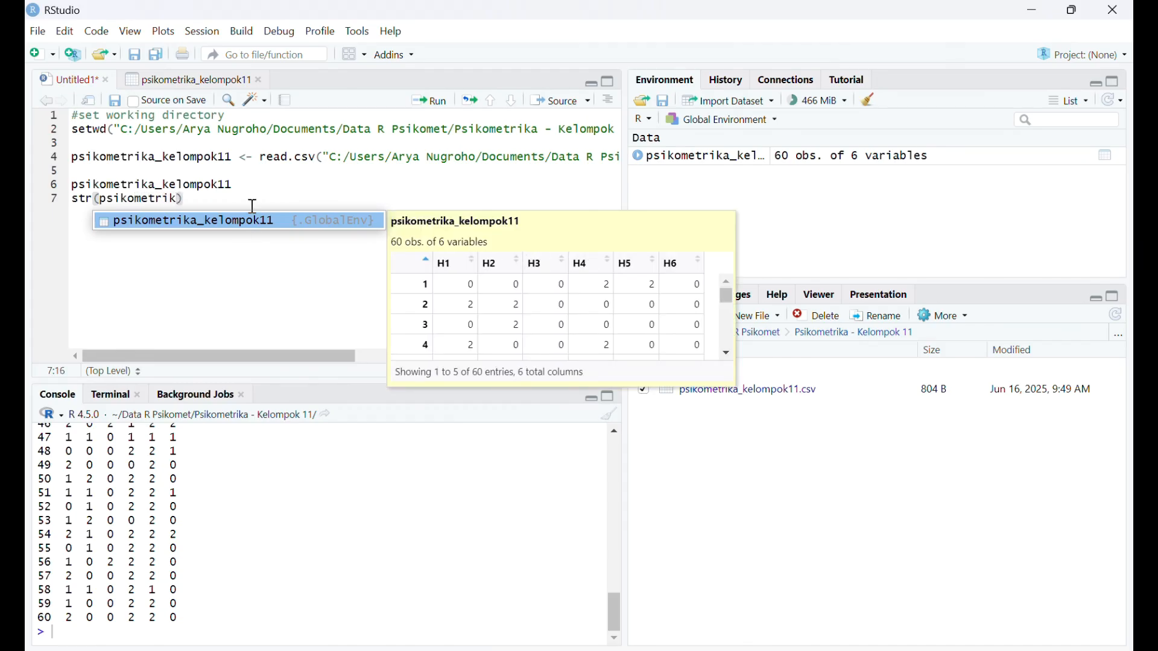
{"action": "left_click", "coordinate": [251, 224]}
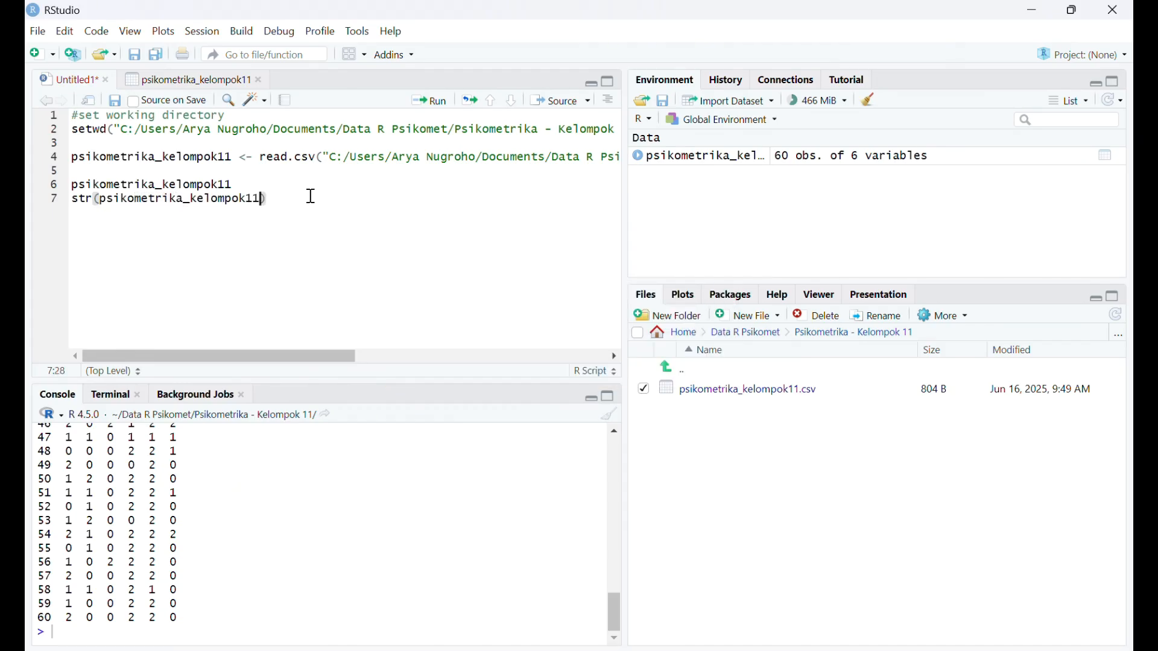
{"action": "left_click", "coordinate": [429, 101]}
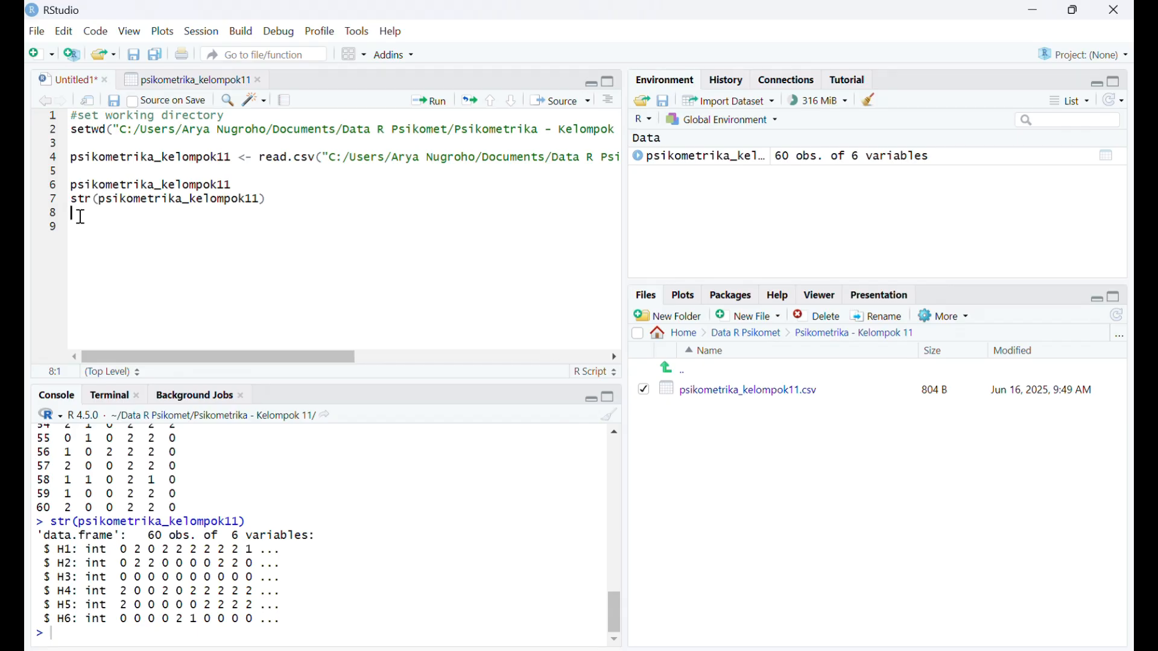
- On line 8, write library(ltm) and run it to load the package
{"action": "type", "text": "bra"}
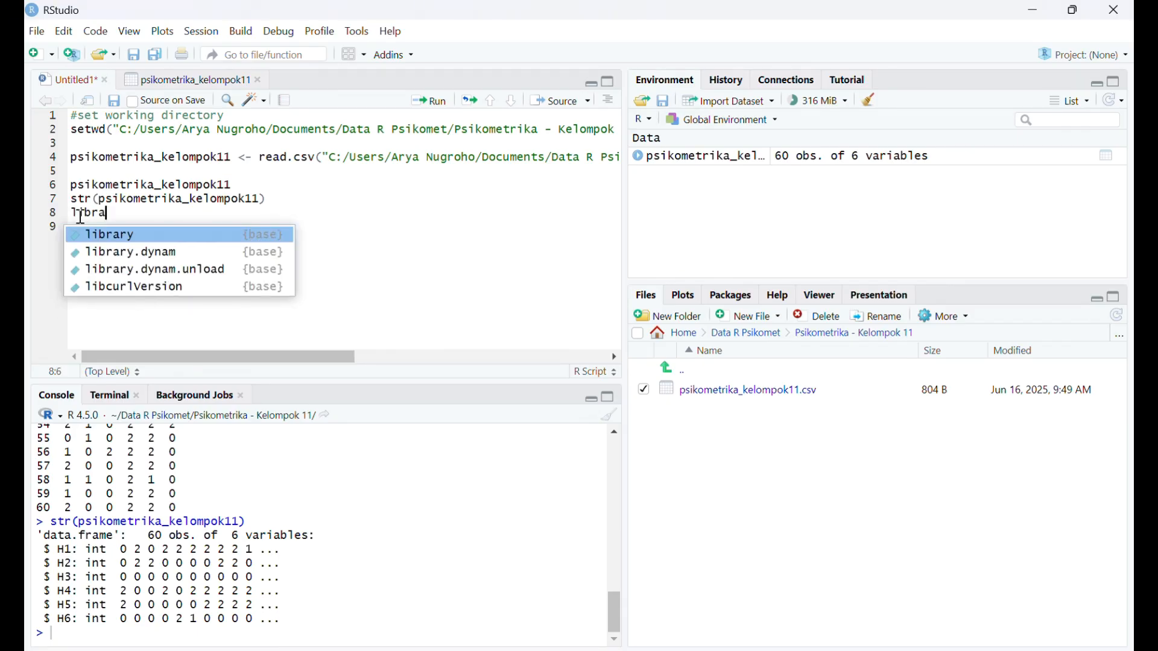
{"action": "left_click", "coordinate": [104, 240]}
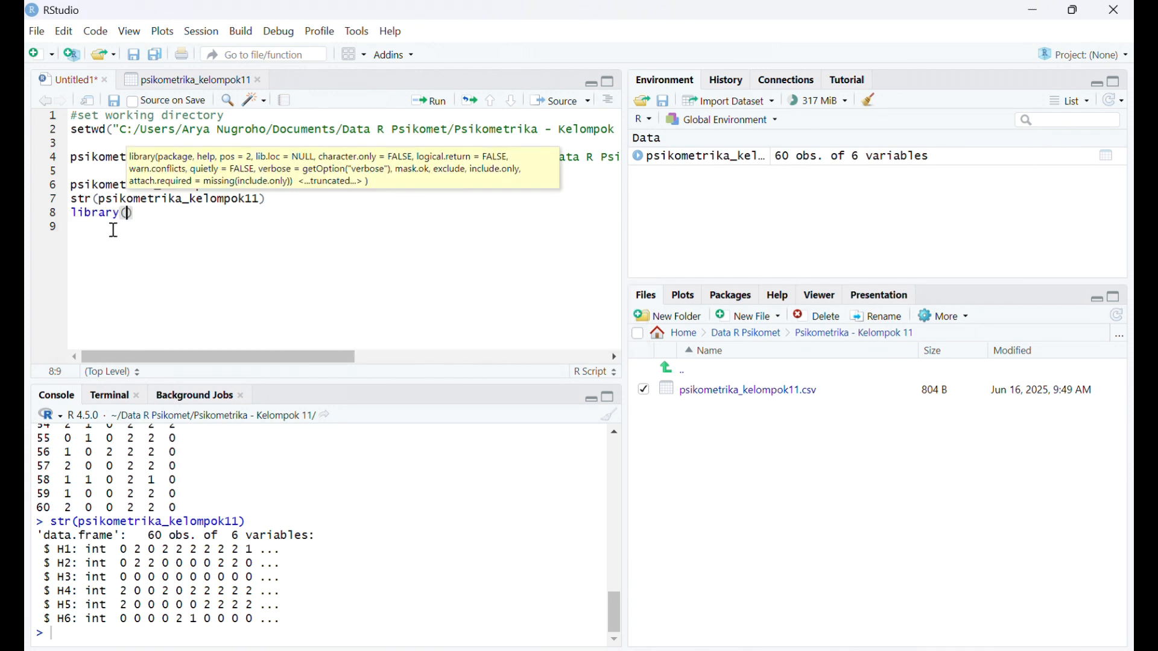
{"action": "type", "text": "ltm"}
{"action": "left_click", "coordinate": [427, 102]}
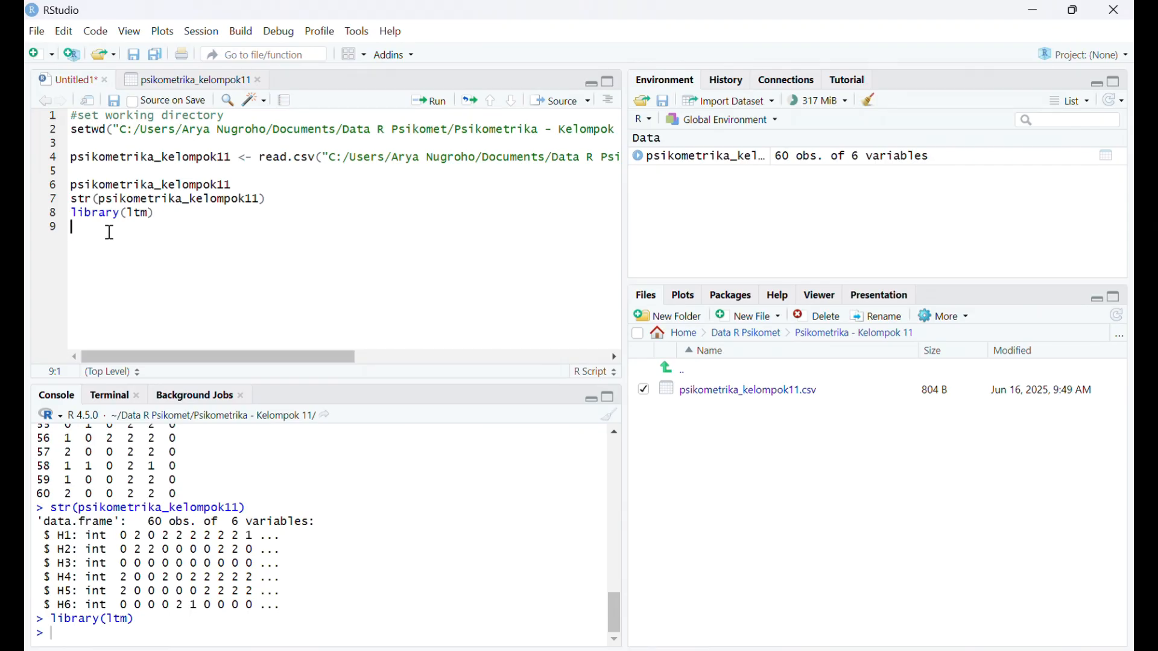
- On line 9, write descript(psikometrika_kelompok11) and run it to compute the descriptive statistics
{"action": "type", "text": "desc"}
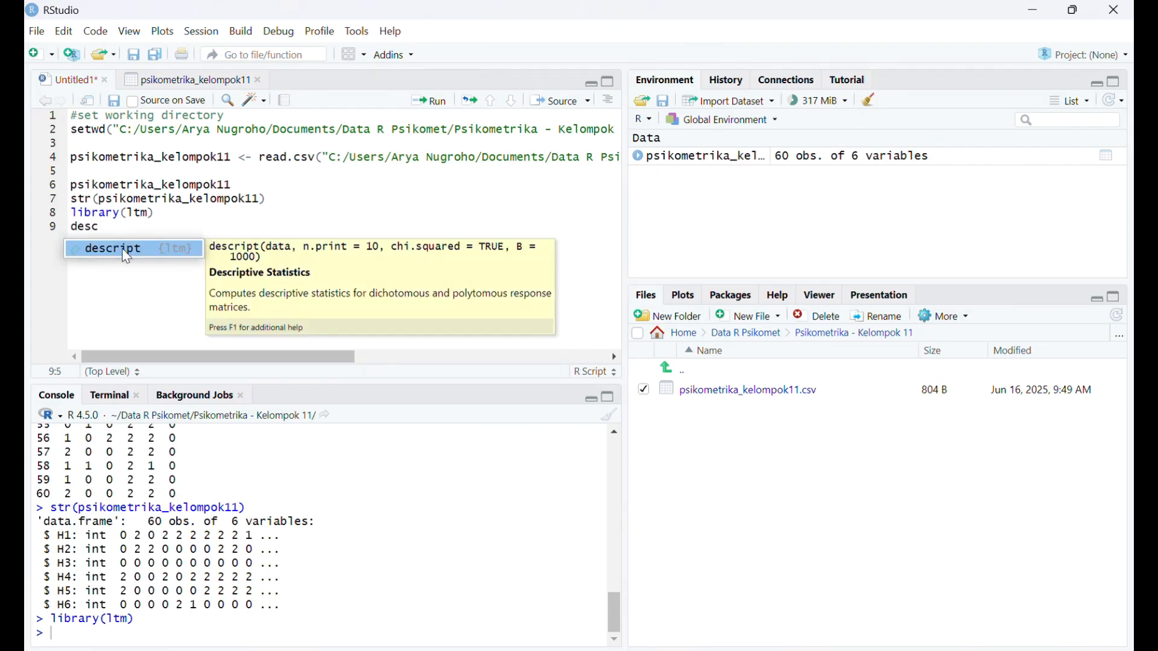
{"action": "left_click", "coordinate": [121, 248]}
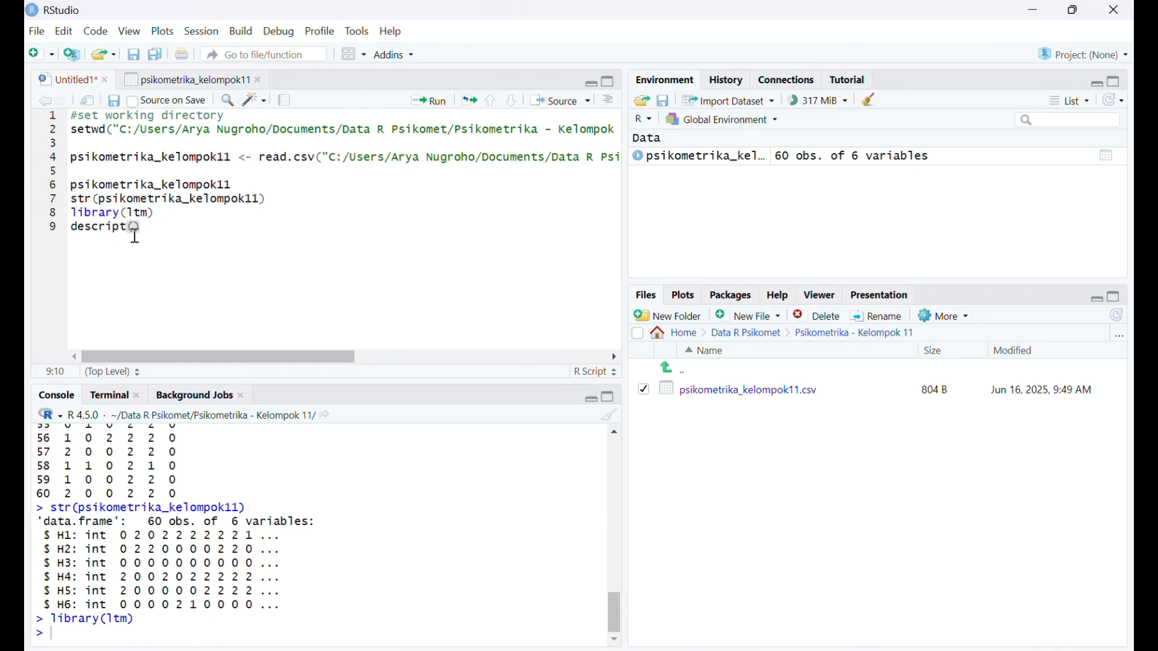
{"action": "type", "text": "psik"}
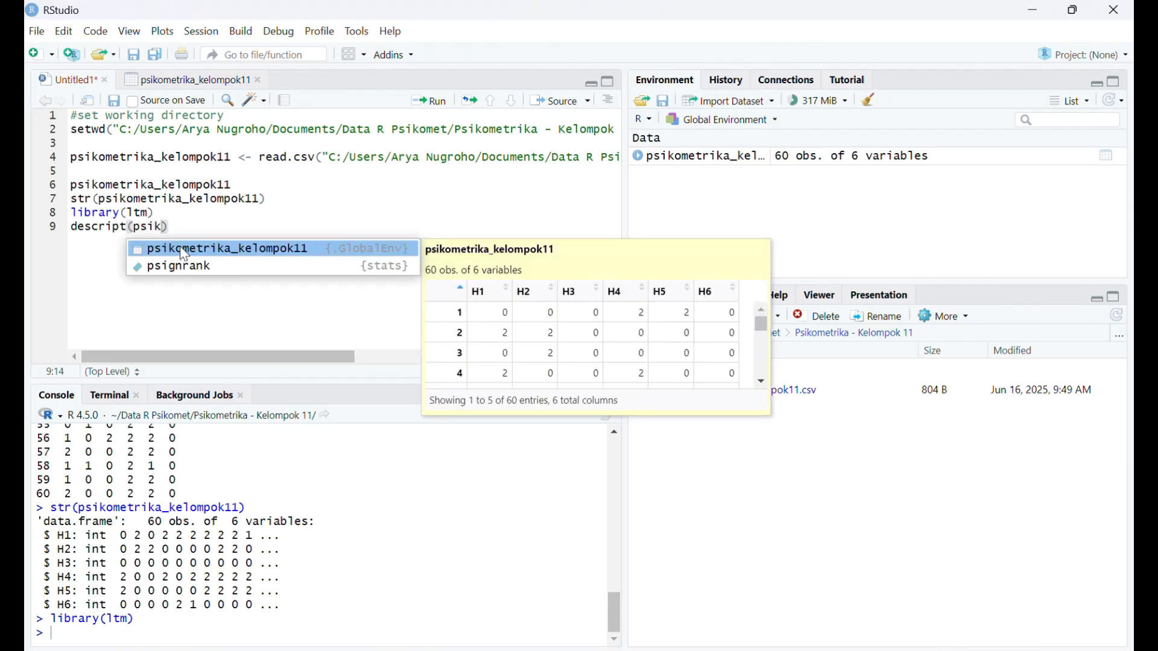
{"action": "left_click", "coordinate": [185, 254]}
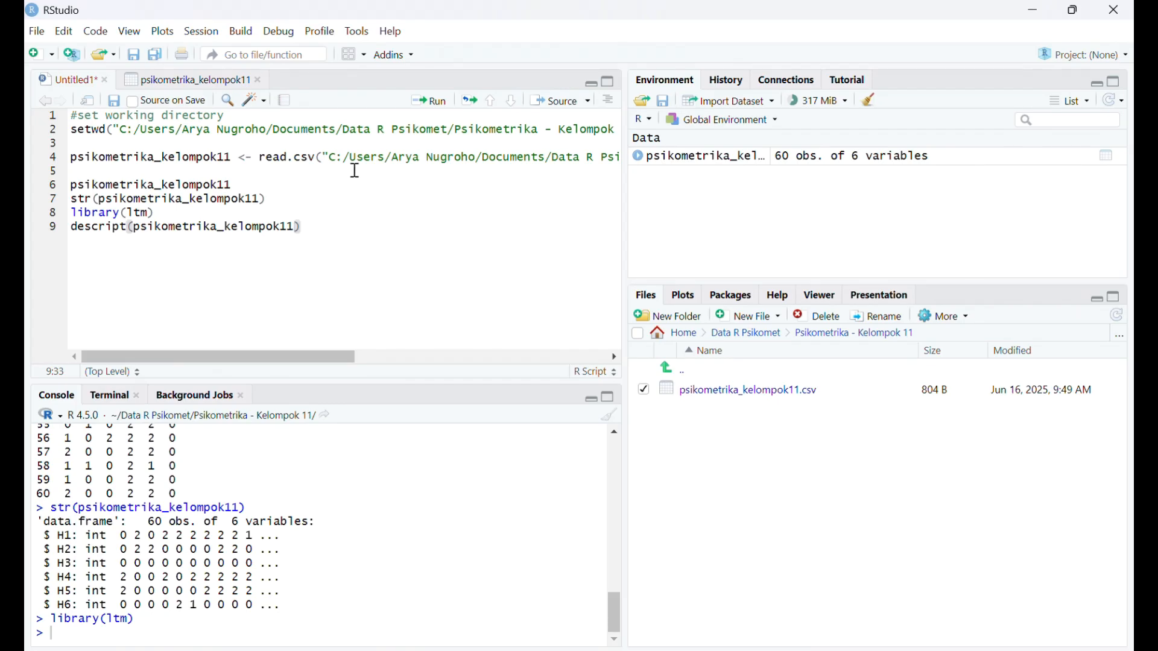
{"action": "left_click", "coordinate": [436, 101]}
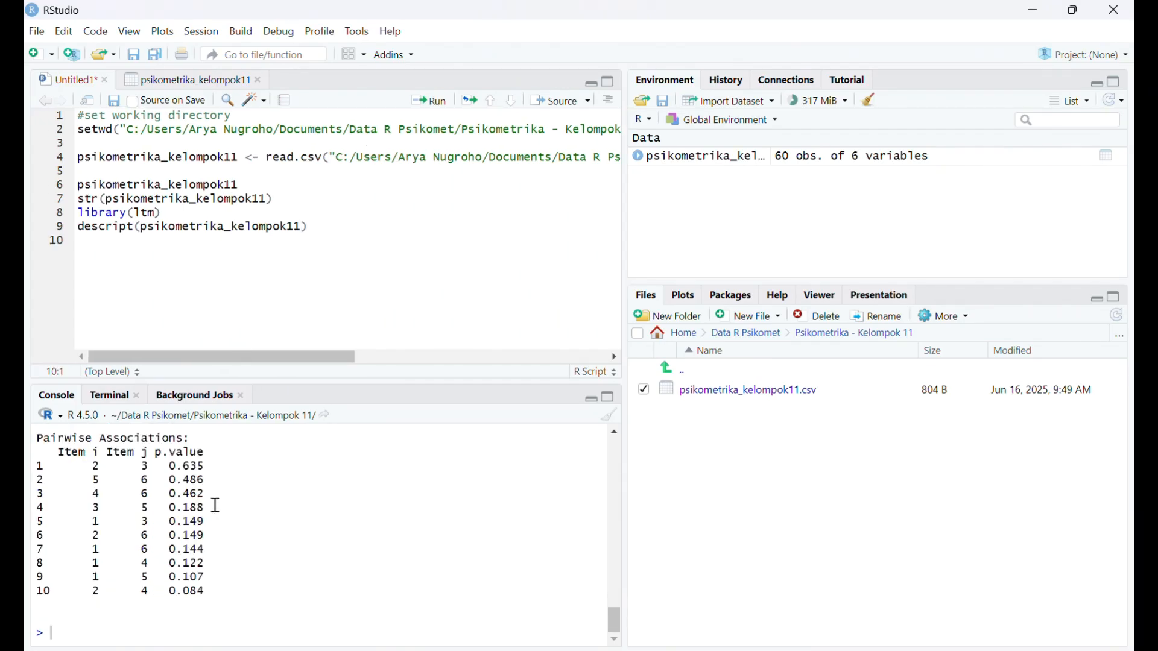
- Review the descriptive statistics in the console: response proportions, total score frequencies, Cronbach's alpha and pairwise associations
{"action": "scroll", "coordinate": [172, 632], "scroll_direction": "up", "scroll_amount": 5}
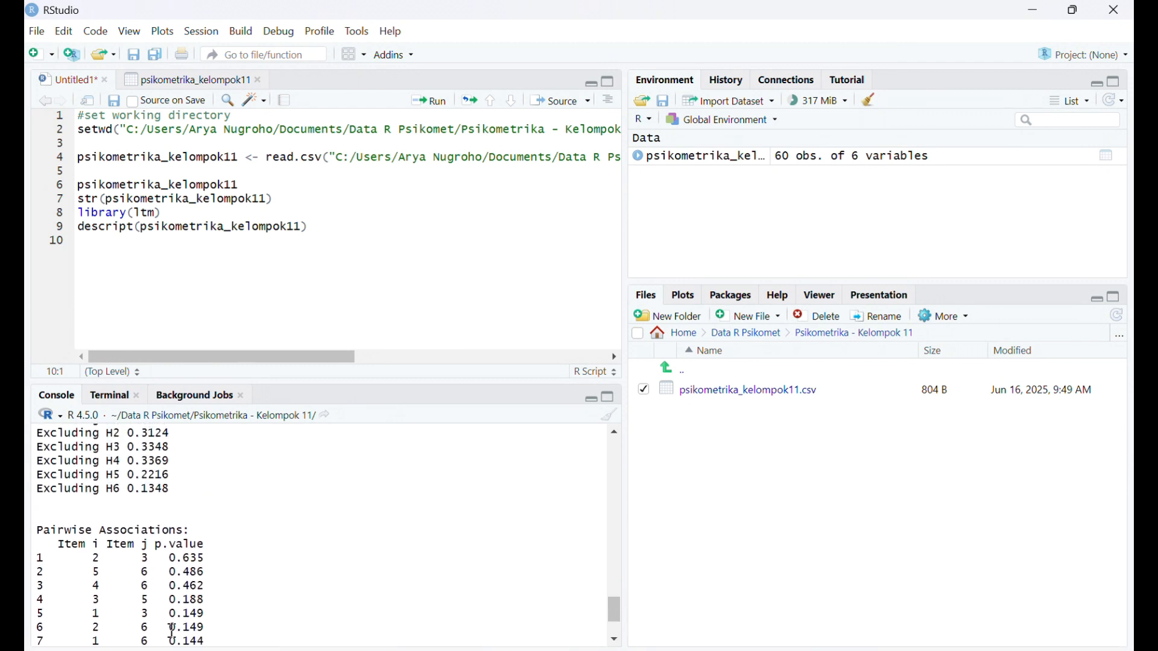
{"action": "scroll", "coordinate": [172, 632], "scroll_direction": "up", "scroll_amount": 5}
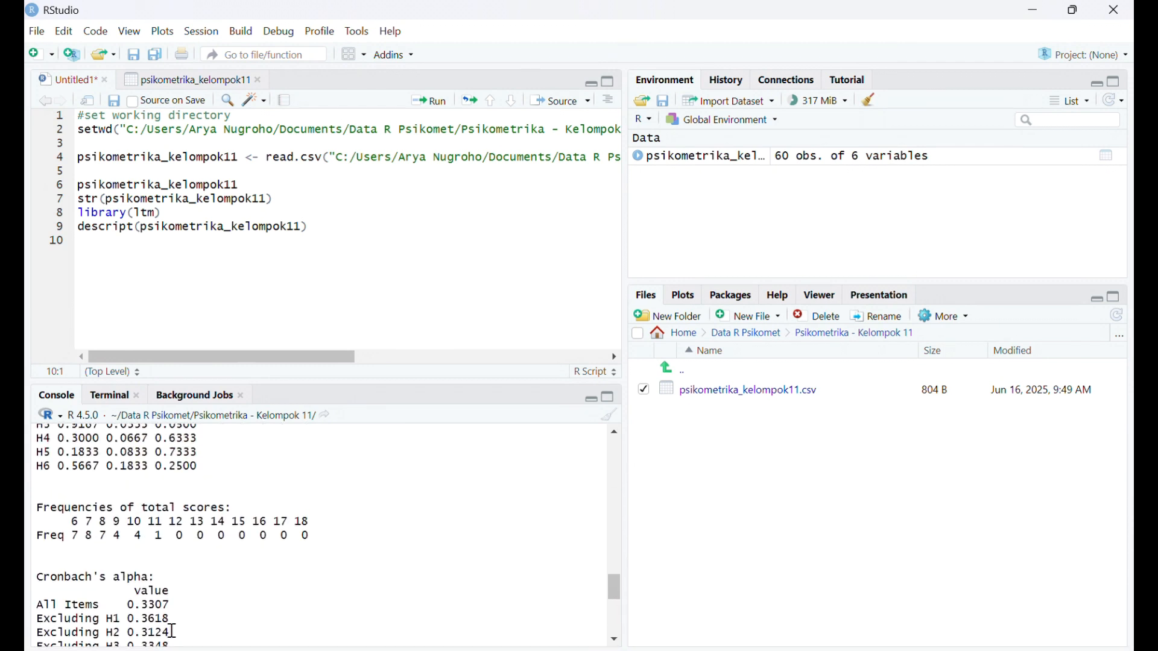
{"action": "scroll", "coordinate": [172, 632], "scroll_direction": "up", "scroll_amount": 4}
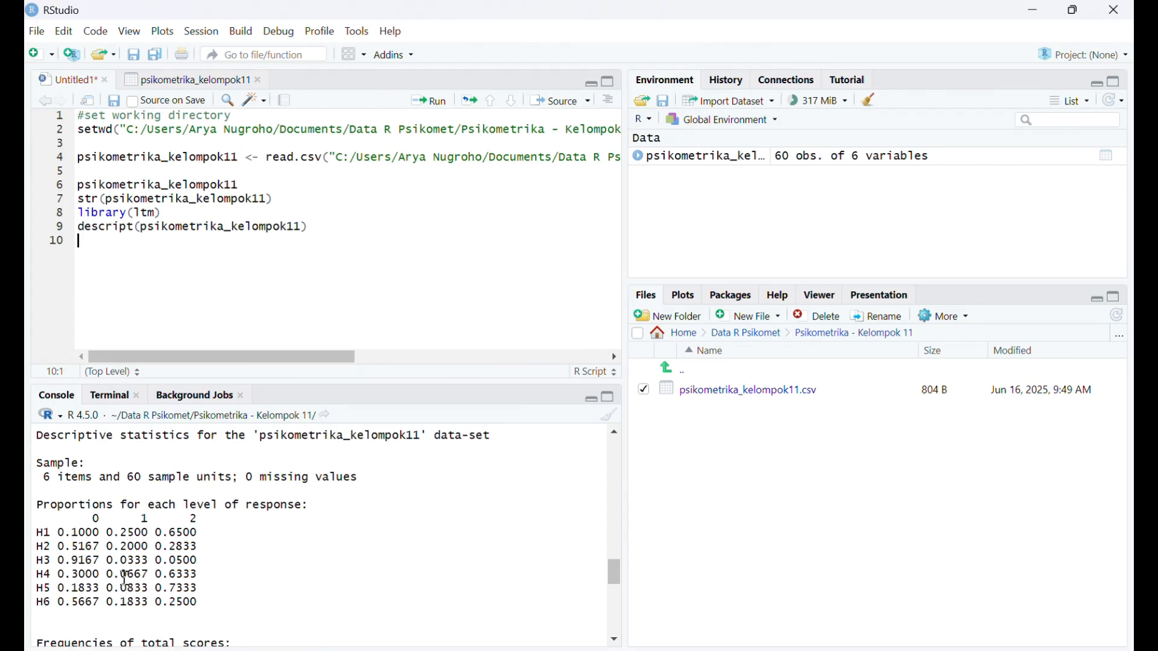
{"action": "scroll", "coordinate": [125, 578], "scroll_direction": "down", "scroll_amount": 1}
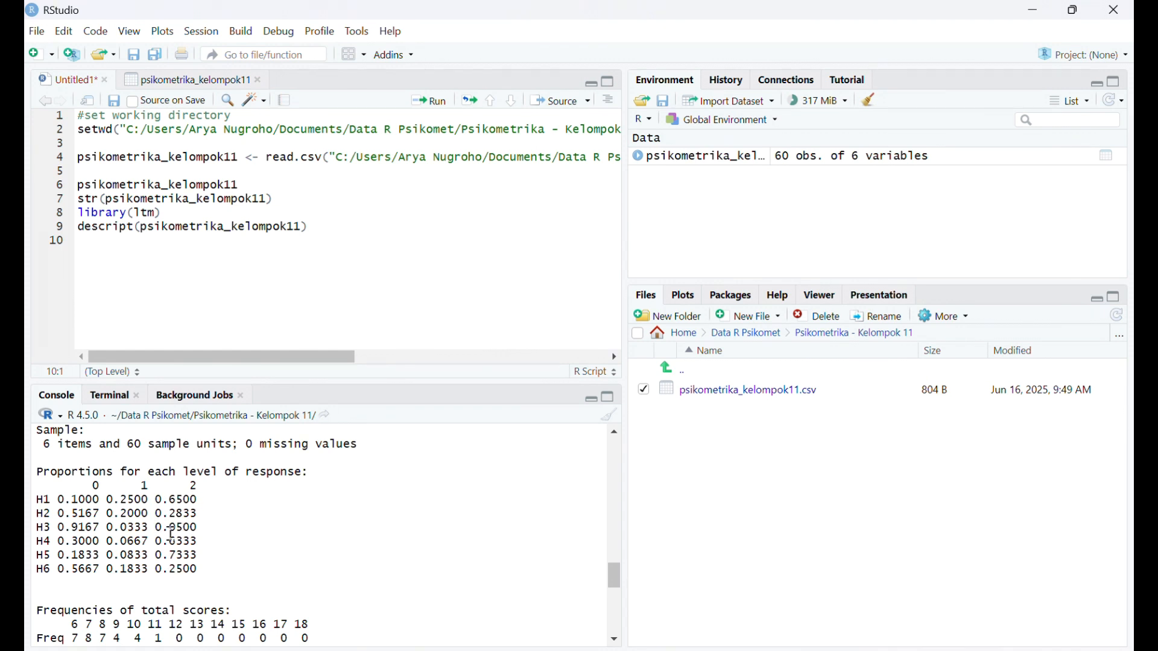
{"action": "scroll", "coordinate": [188, 585], "scroll_direction": "down", "scroll_amount": 1}
{"action": "scroll", "coordinate": [187, 585], "scroll_direction": "down", "scroll_amount": 6}
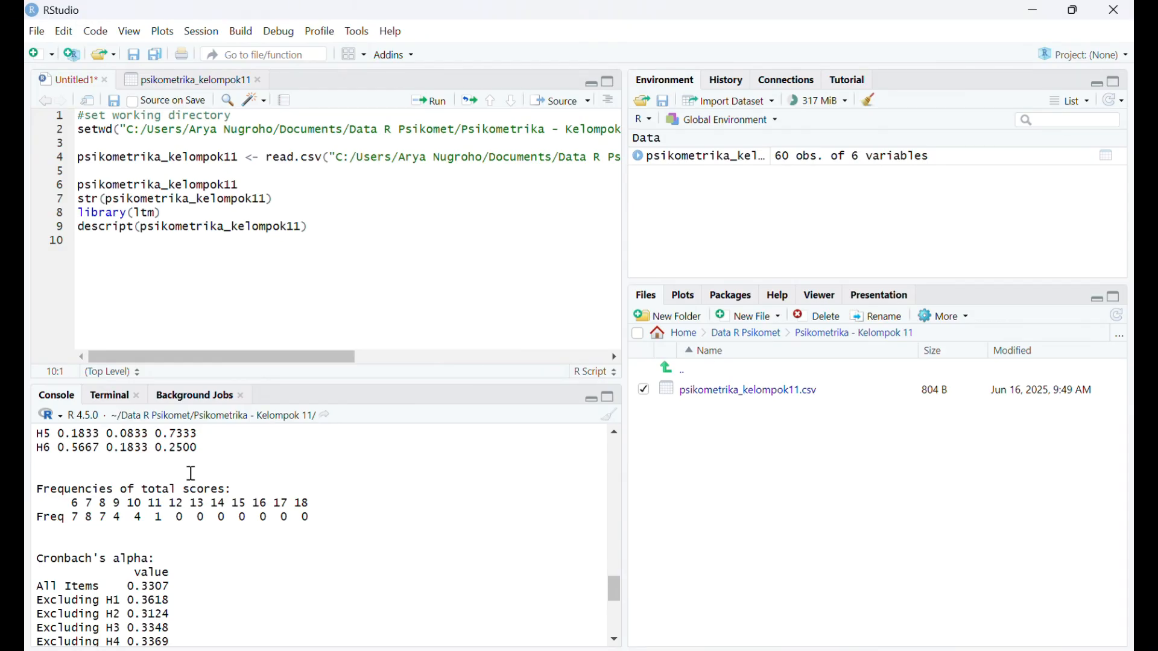
{"action": "scroll", "coordinate": [197, 585], "scroll_direction": "down", "scroll_amount": 3}
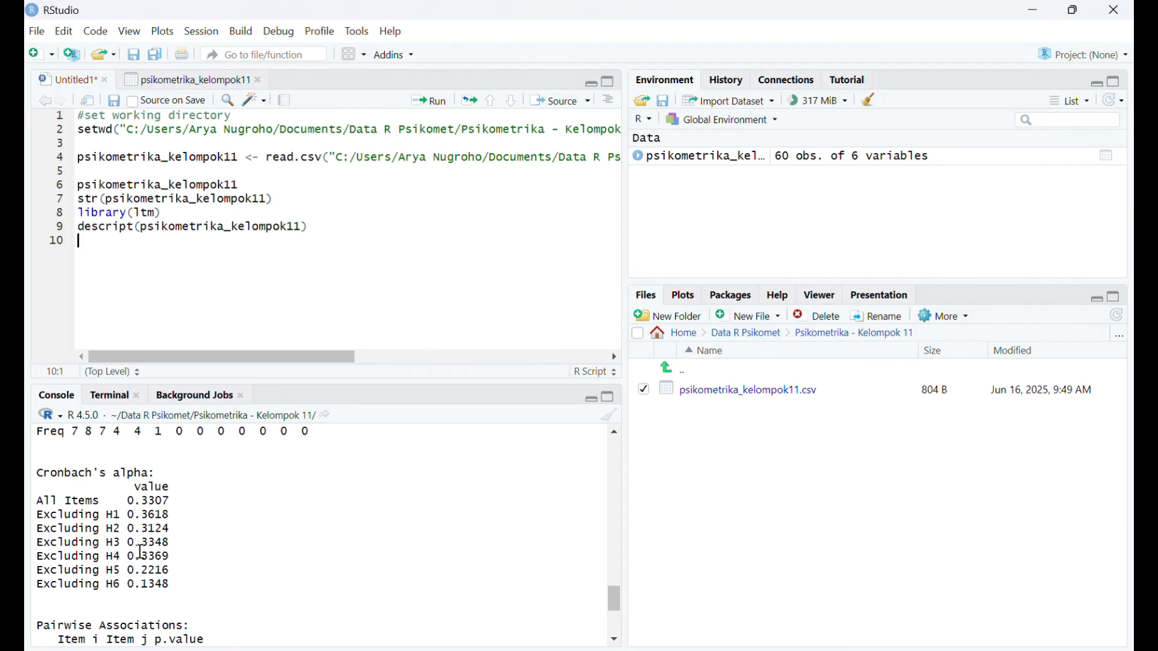
{"action": "scroll", "coordinate": [143, 561], "scroll_direction": "down", "scroll_amount": 3}
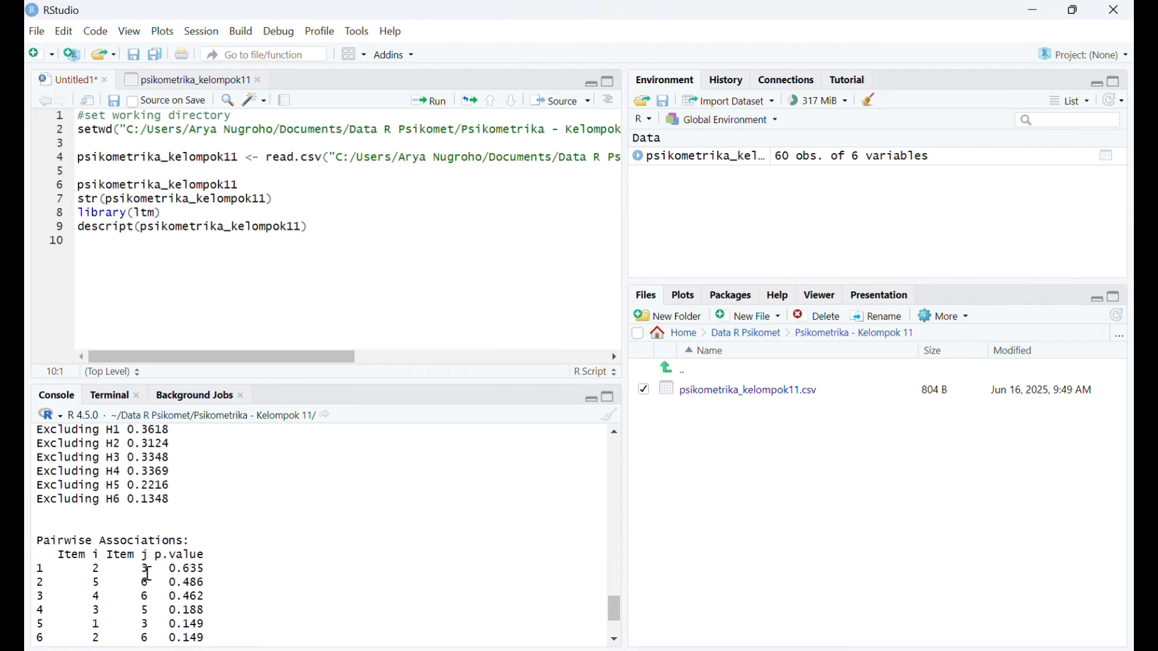
{"action": "scroll", "coordinate": [148, 573], "scroll_direction": "down", "scroll_amount": 4}
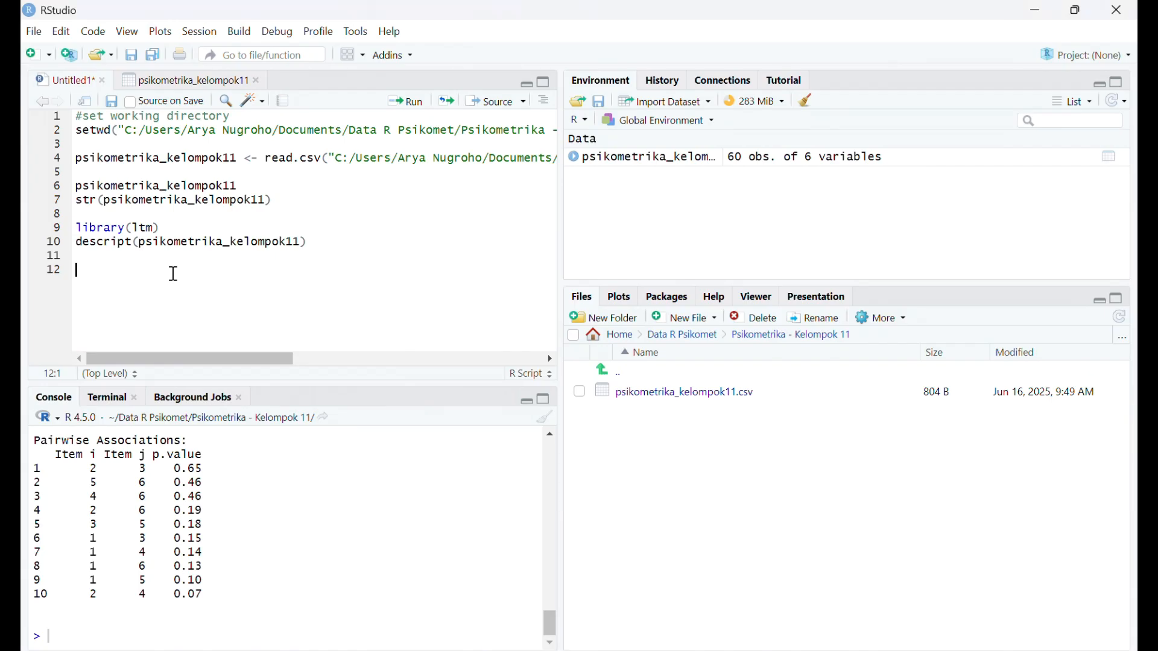
- Add the comment #output psikometrika_kelompok11 on line 12 of the script
{"action": "type", "text": "#output psikometr"}
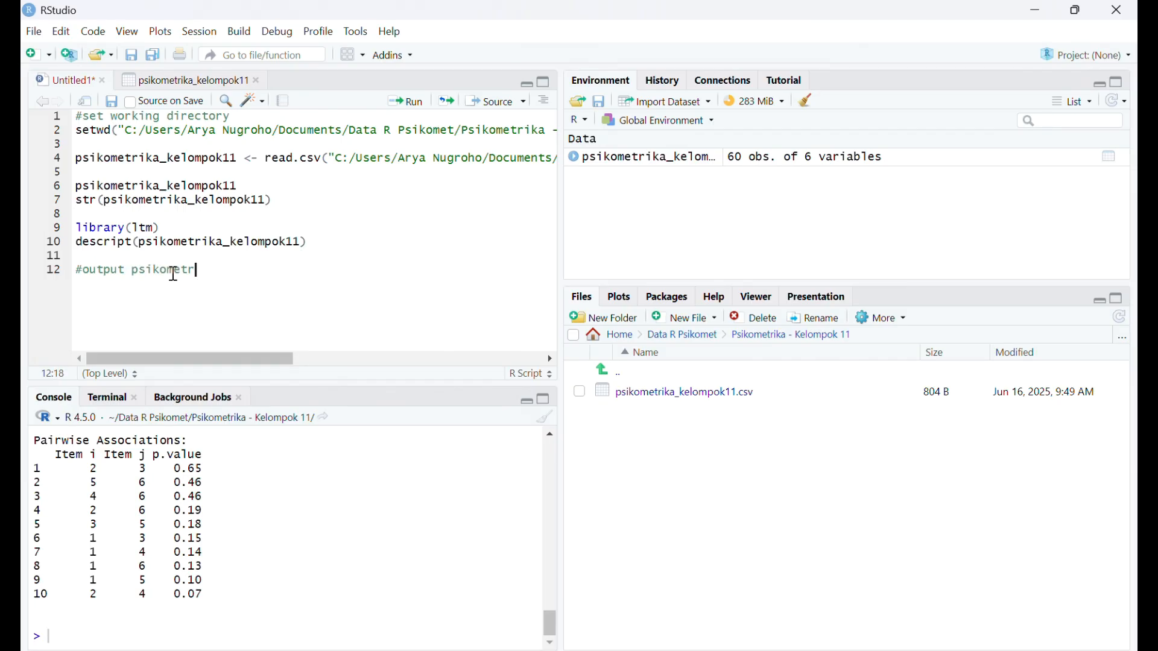
{"action": "type", "text": "ika_kelompok11"}
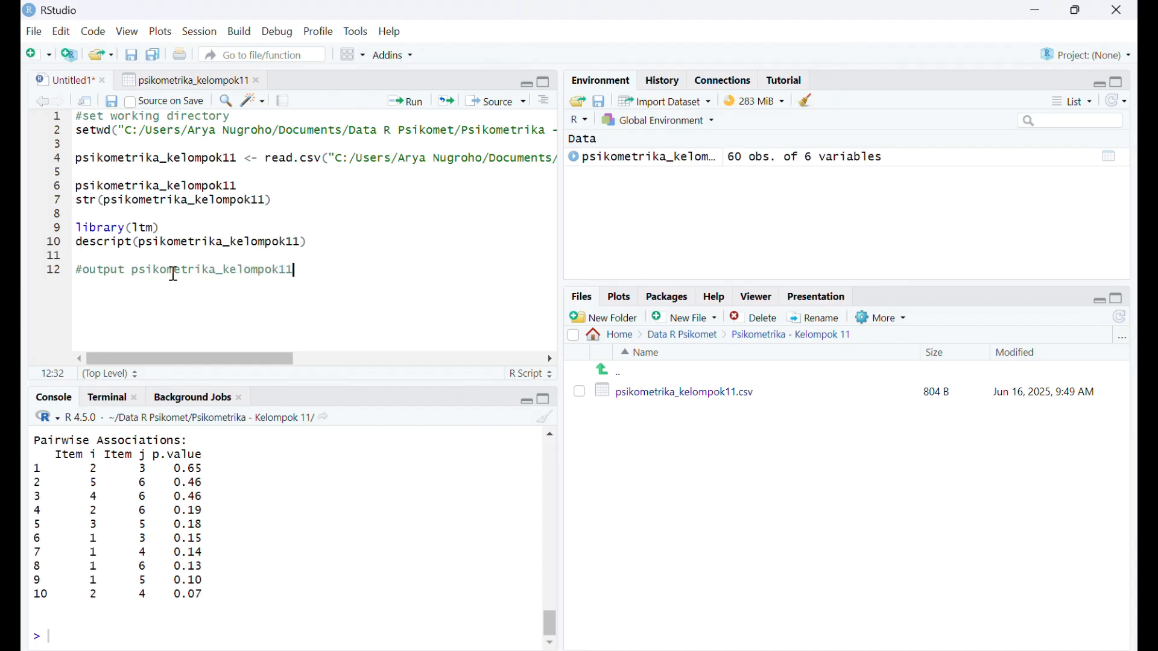
- On line 13, write the assignment out1<-gpcm(psikometrika_kelompok11) below the comment
{"action": "key", "text": "Return"}
{"action": "type", "text": "out1<-gpcm("}
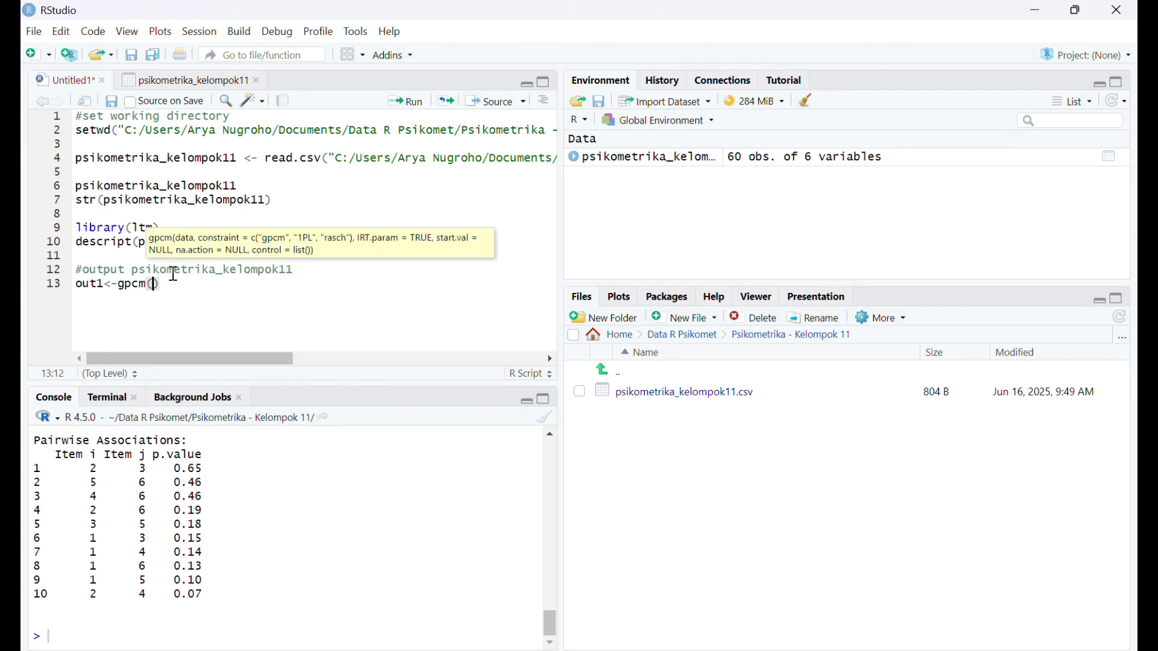
{"action": "type", "text": "psikometr"}
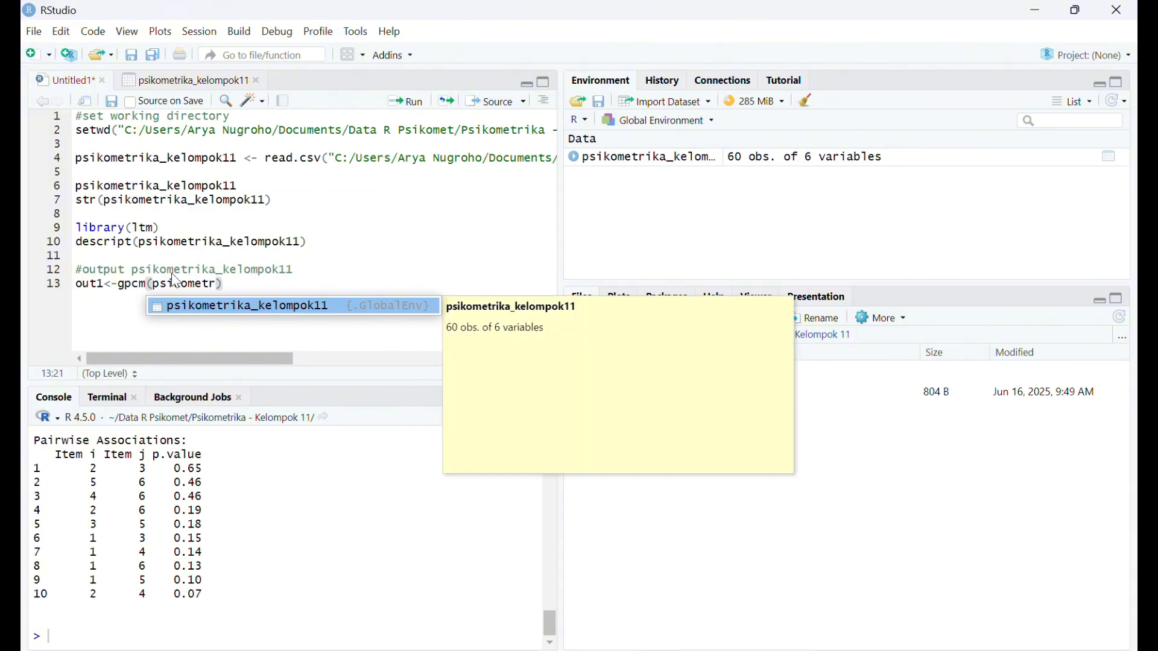
{"action": "left_click", "coordinate": [205, 308]}
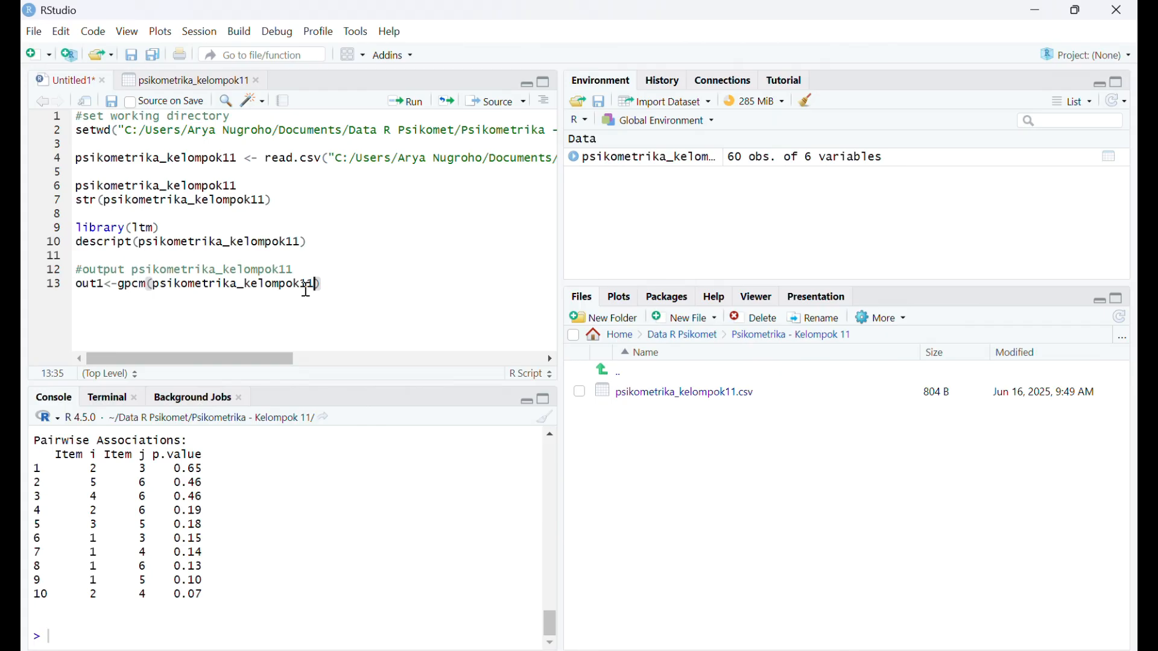
- Add the argument constraint = "rasch" to the out1 gpcm call
{"action": "type", "text": ", cons"}
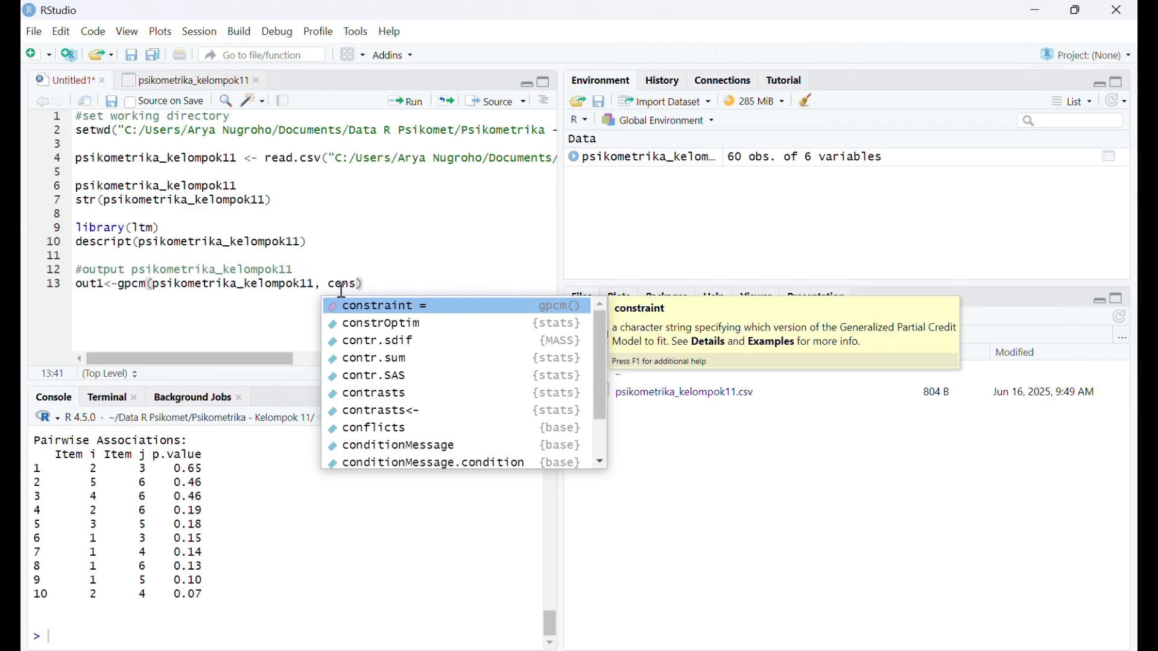
{"action": "left_click", "coordinate": [393, 307]}
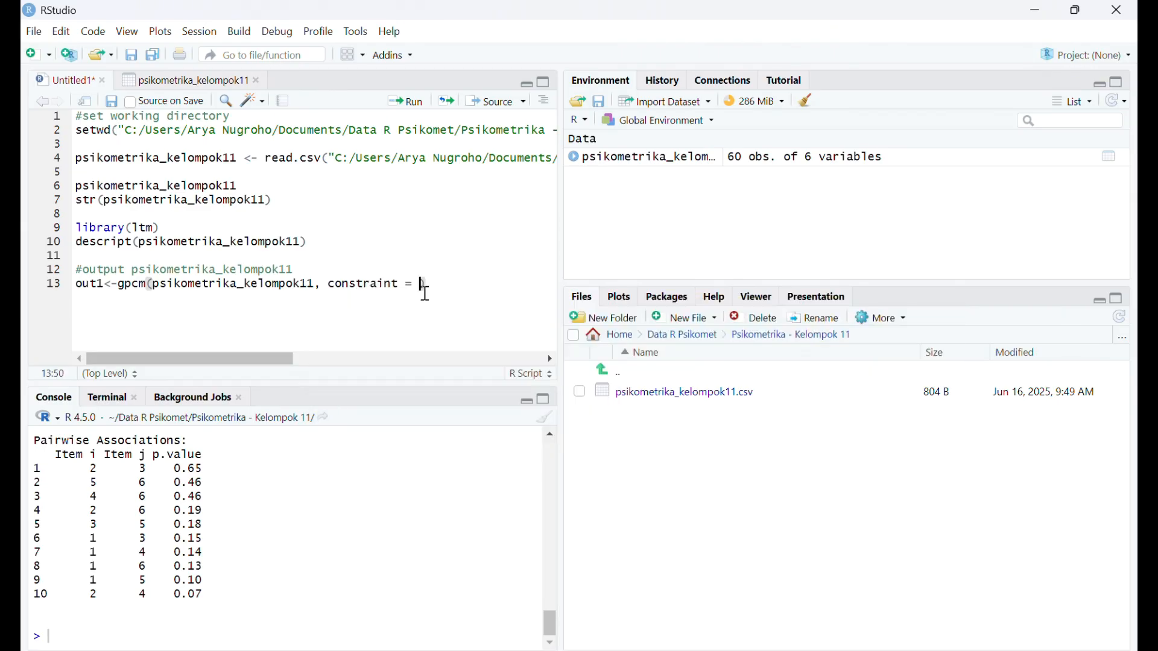
{"action": "type", "text": "\"rasch"}
{"action": "left_click", "coordinate": [493, 282]}
- Run the out1 line to fit the Rasch model, and run just the name out1 to print its coefficients
{"action": "left_click", "coordinate": [408, 104]}
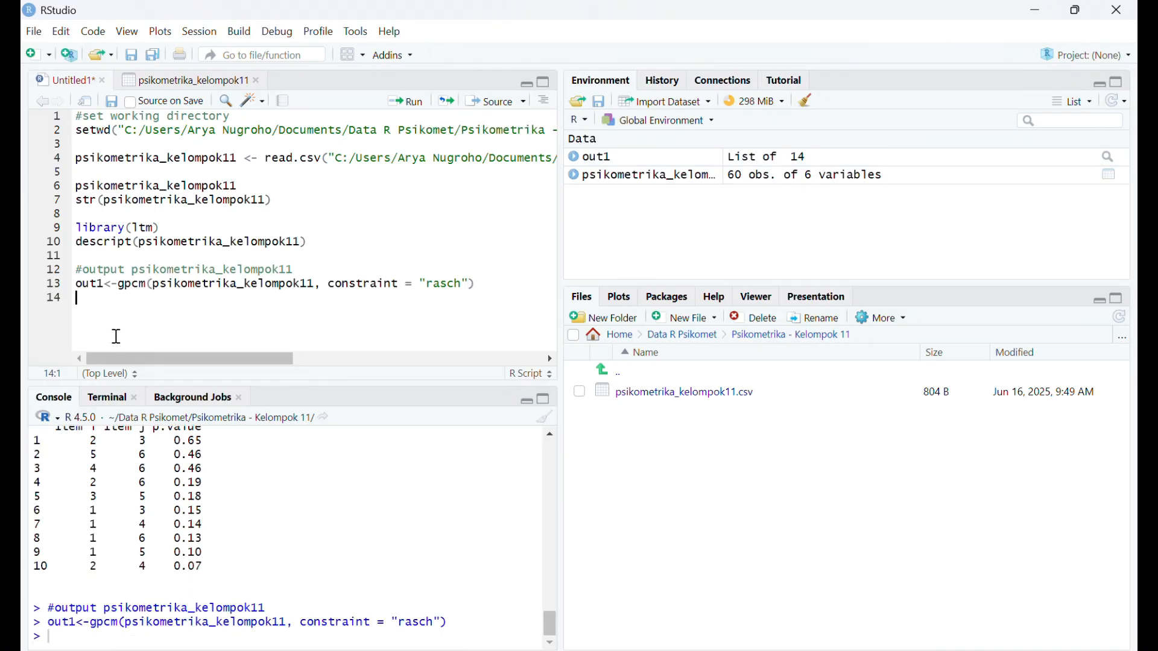
{"action": "double_click", "coordinate": [98, 286]}
{"action": "left_click", "coordinate": [416, 109]}
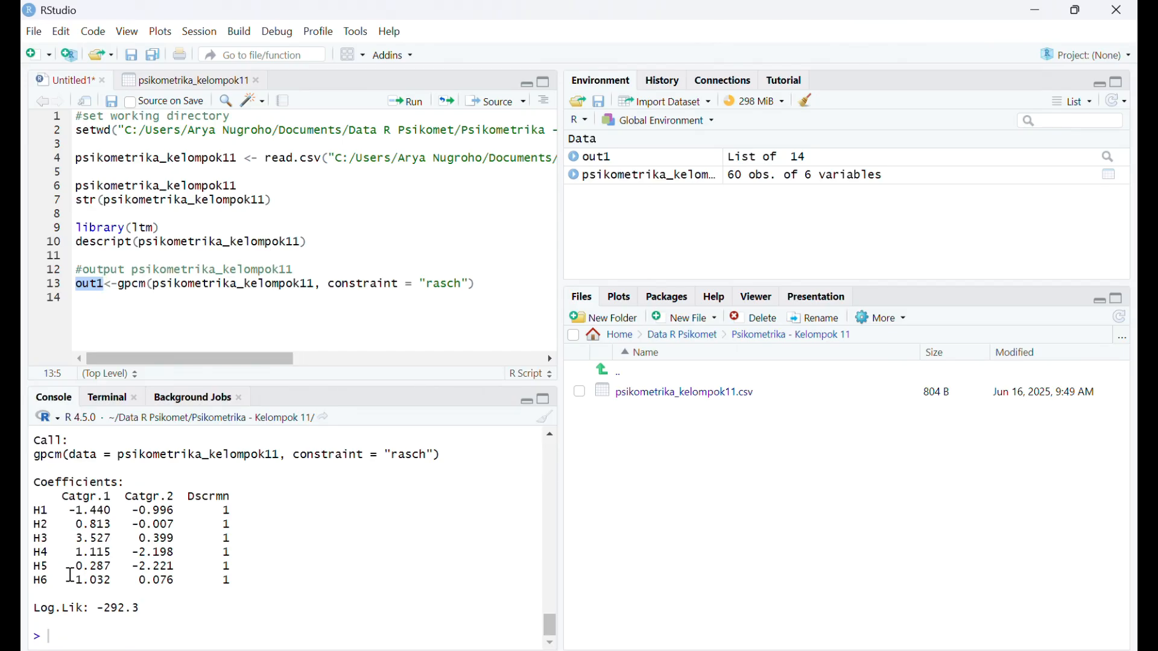
- On line 14, start a second model assignment with out2<-gpcm()
{"action": "left_click", "coordinate": [145, 303]}
{"action": "type", "text": "out"}
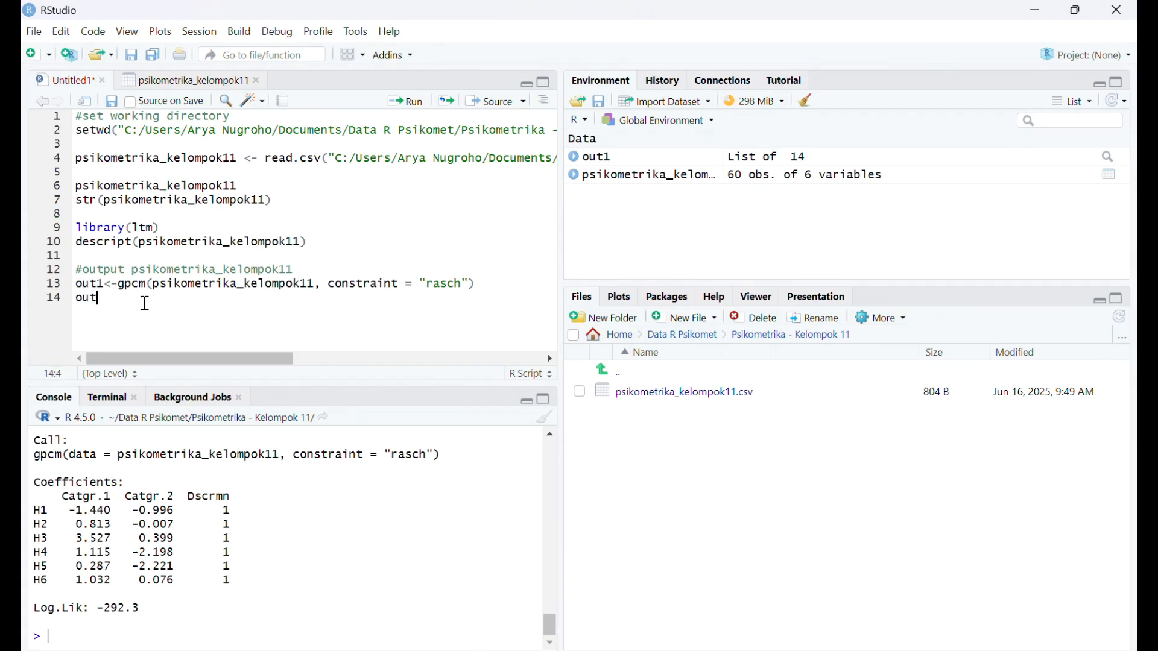
{"action": "type", "text": "2<-gpcm("}
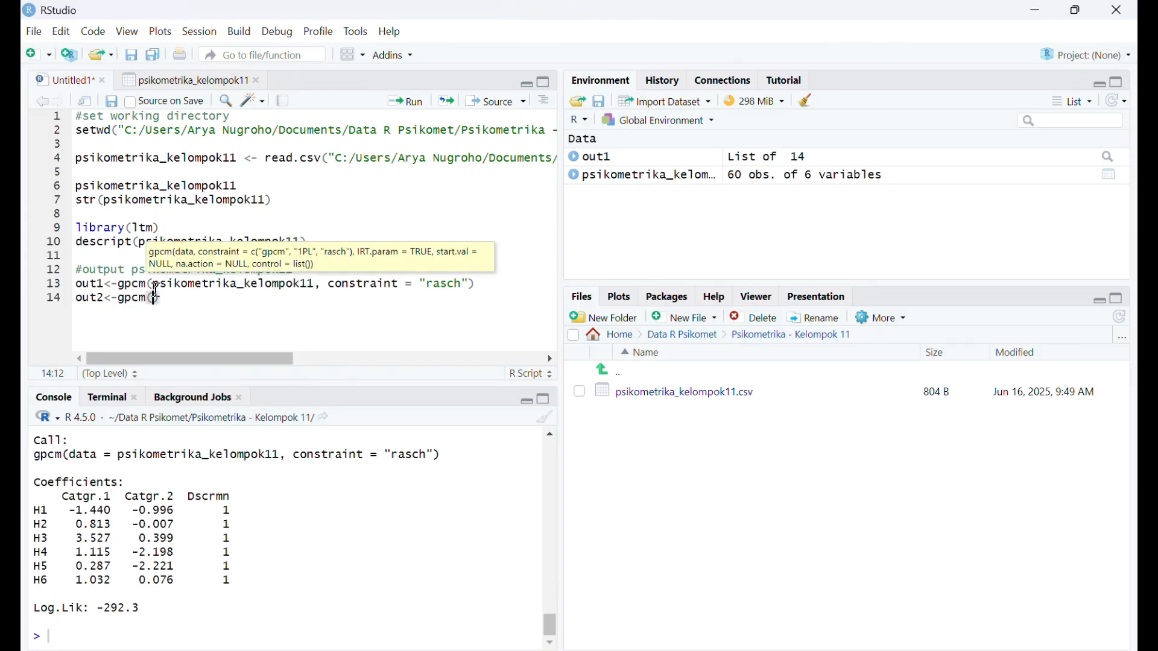
{"action": "double_click", "coordinate": [170, 289]}
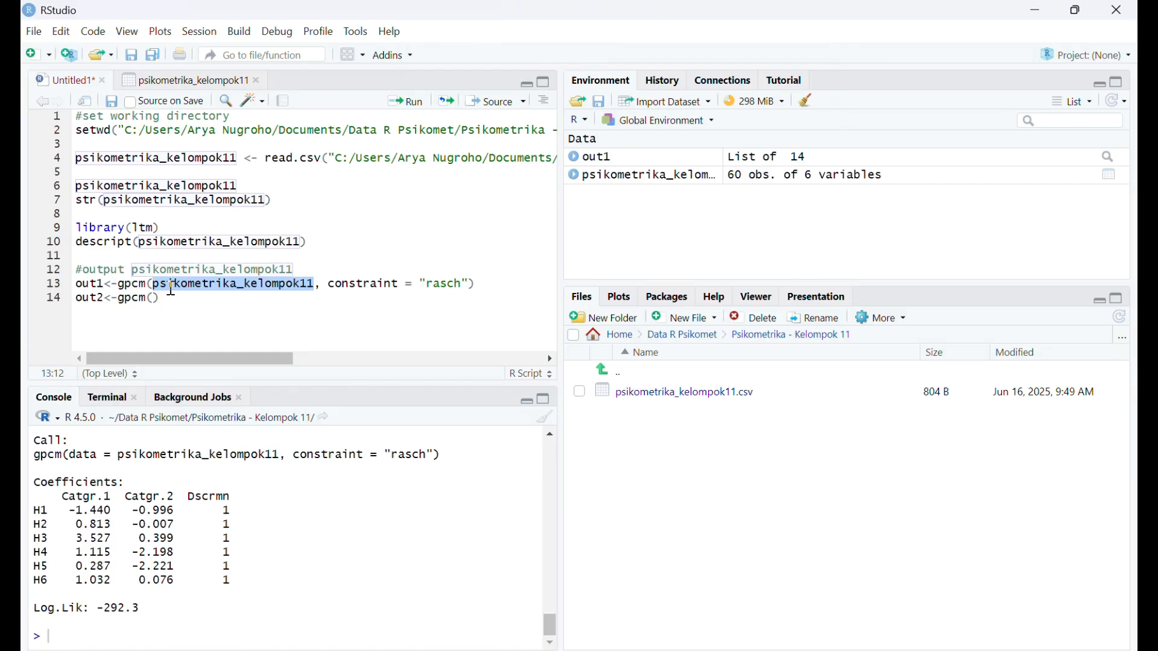
{"action": "type", "text": "c"}
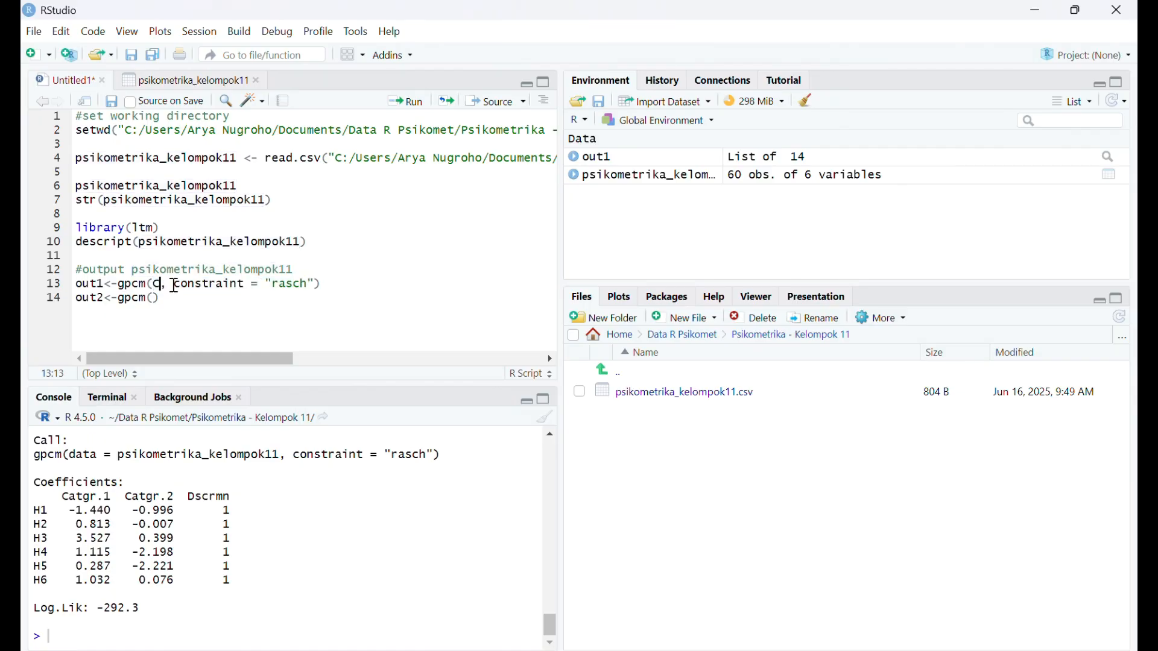
{"action": "key", "text": "ctrl+z"}
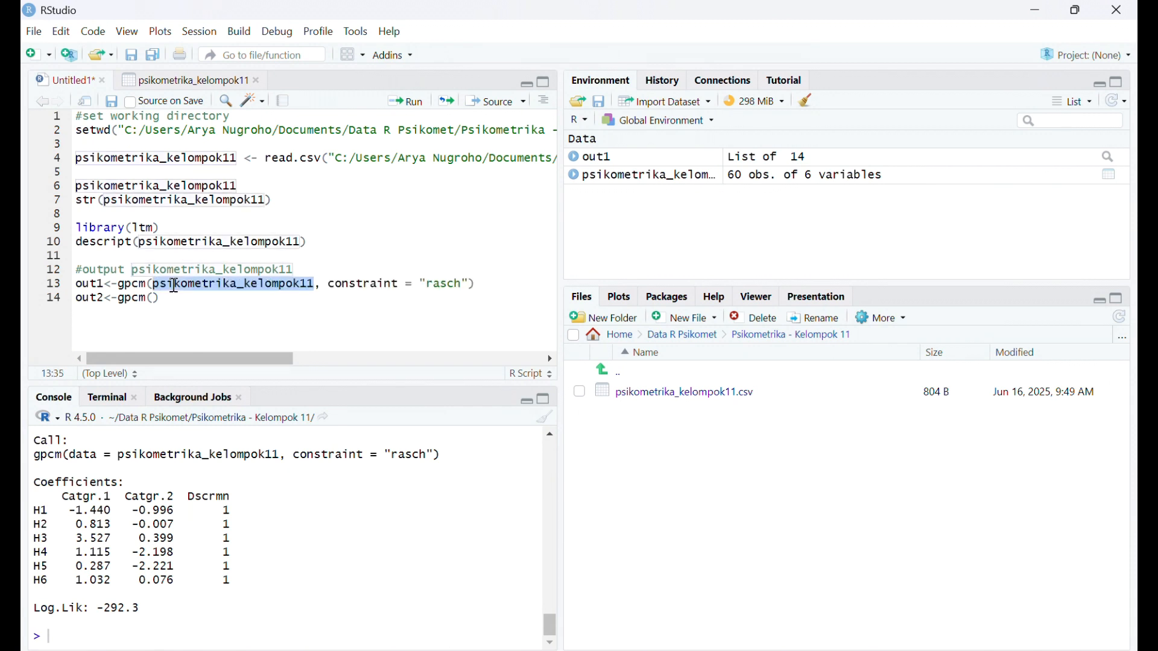
- Fill in the out2 gpcm call with psikometrika_kelompok11 and constraint = "1PL"
{"action": "left_click", "coordinate": [153, 298]}
{"action": "type", "text": "psikom"}
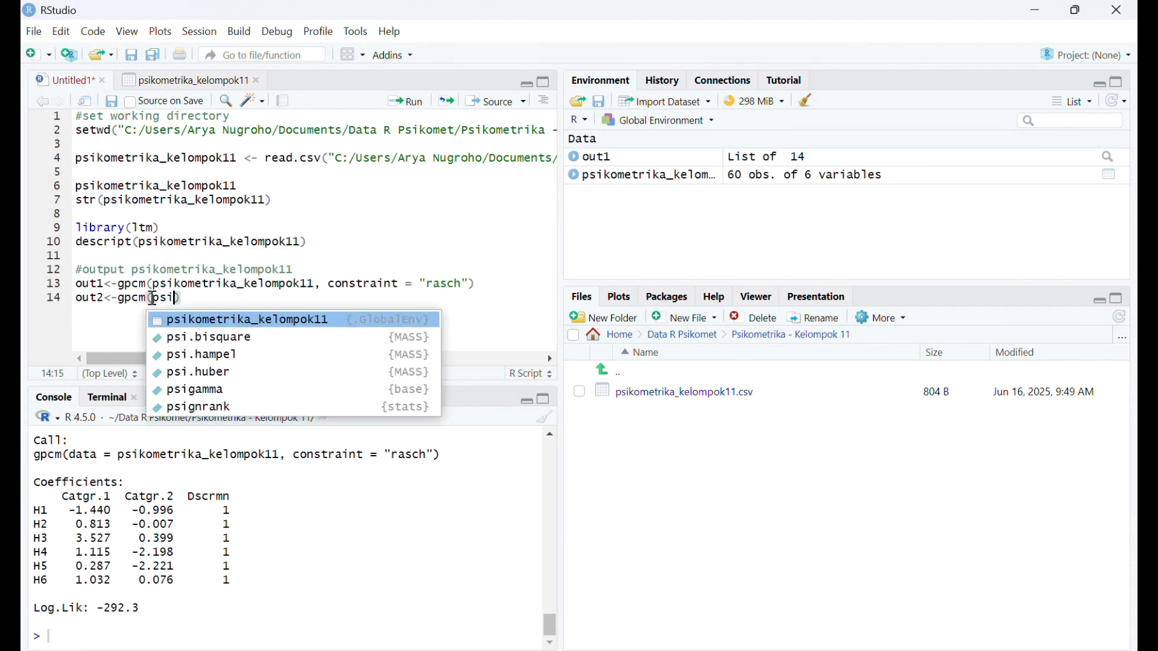
{"action": "left_click", "coordinate": [189, 320]}
{"action": "type", "text": ", con"}
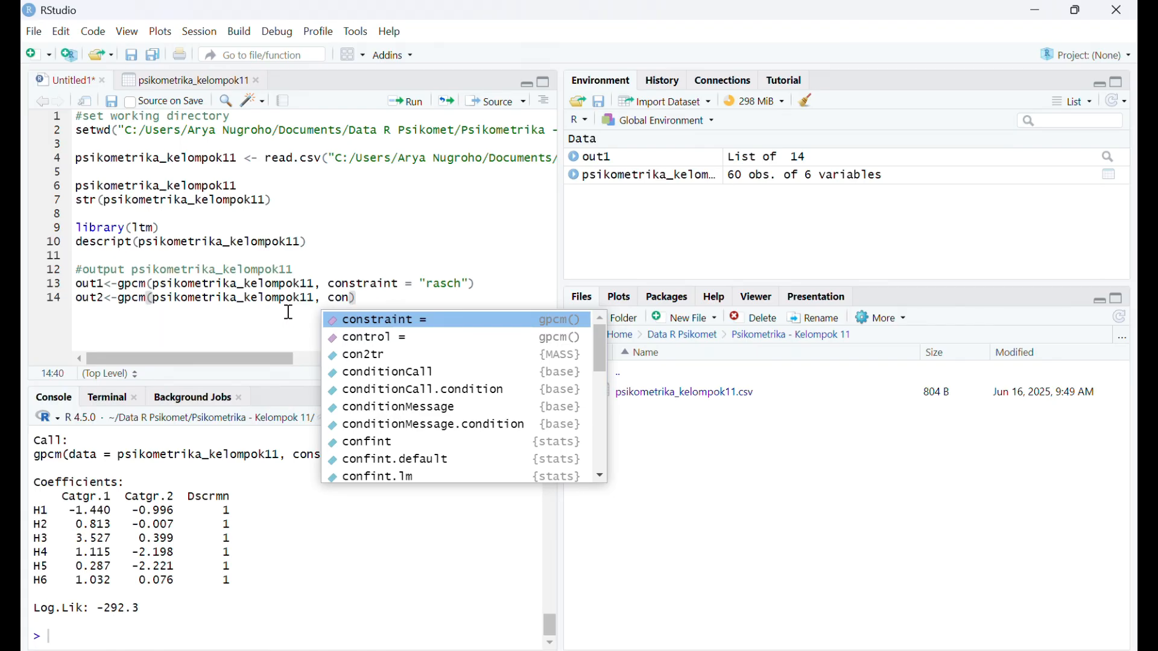
{"action": "left_click", "coordinate": [350, 318]}
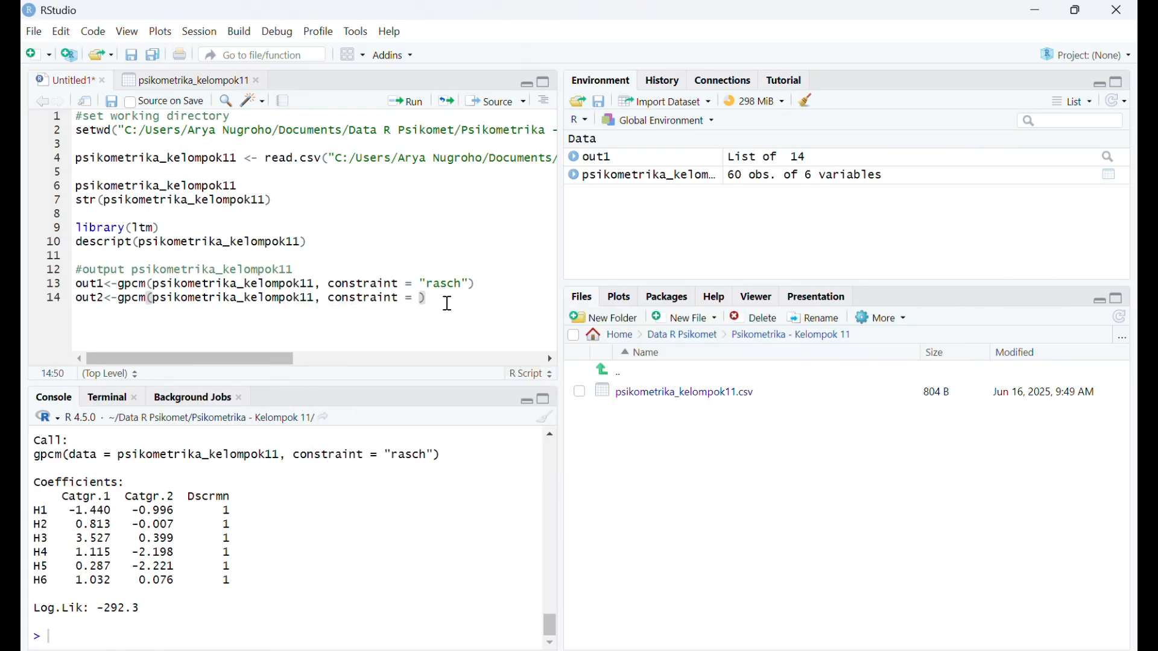
{"action": "type", "text": "\"1PL"}
- Run the out2 line to fit the 1PL model, and run just the name out2 to print its coefficients
{"action": "left_click", "coordinate": [408, 104]}
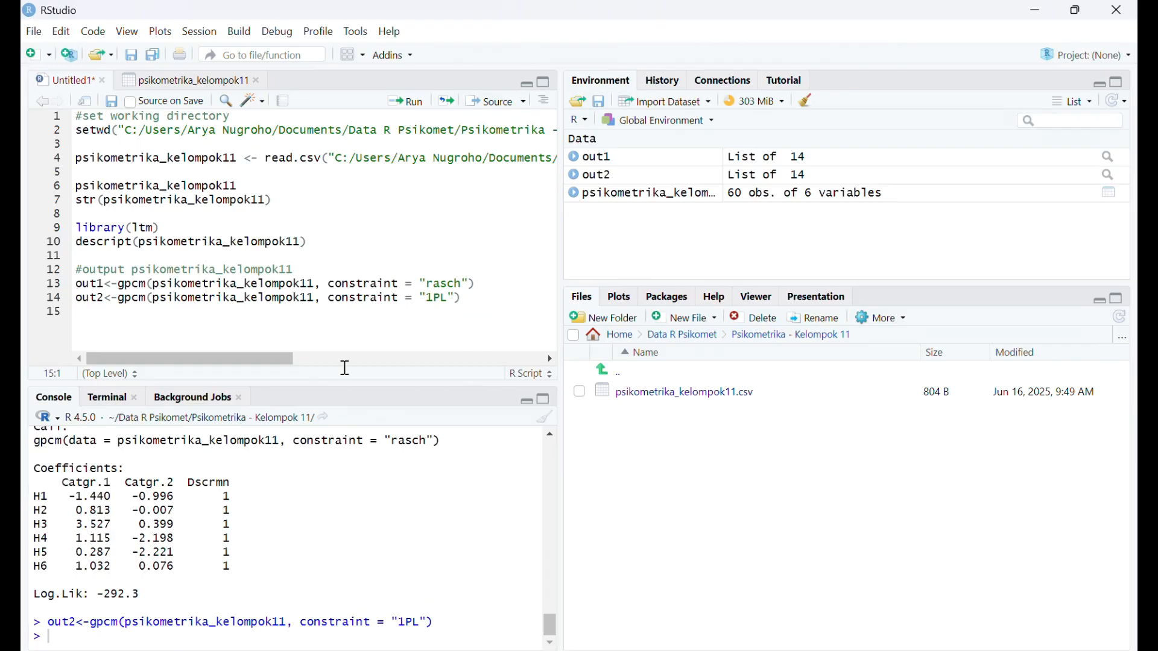
{"action": "double_click", "coordinate": [94, 300]}
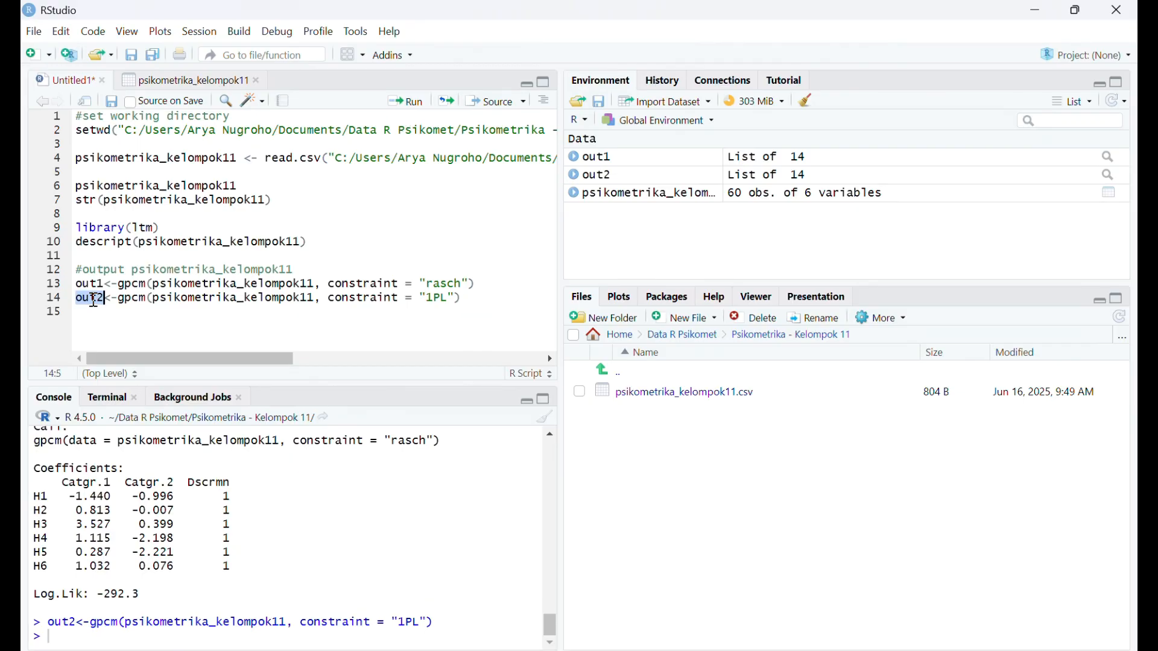
{"action": "left_click", "coordinate": [410, 110]}
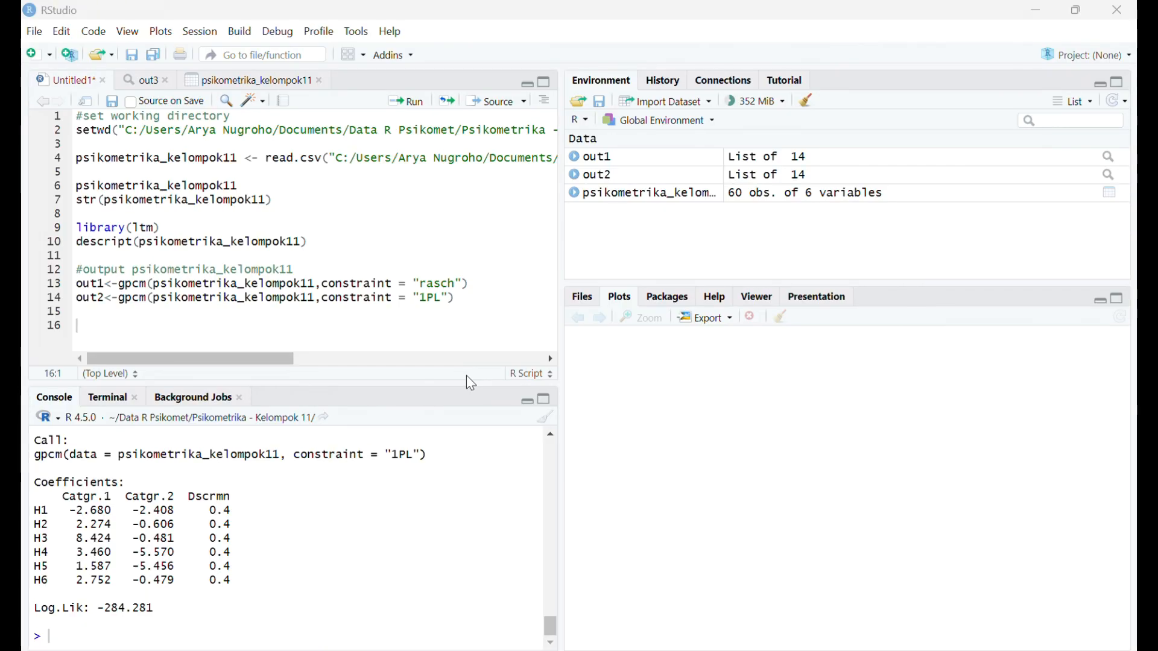
- Write anova (out1,out2) on line 16, run it, and highlight out2's AIC and BIC in the result table
{"action": "left_click", "coordinate": [189, 324]}
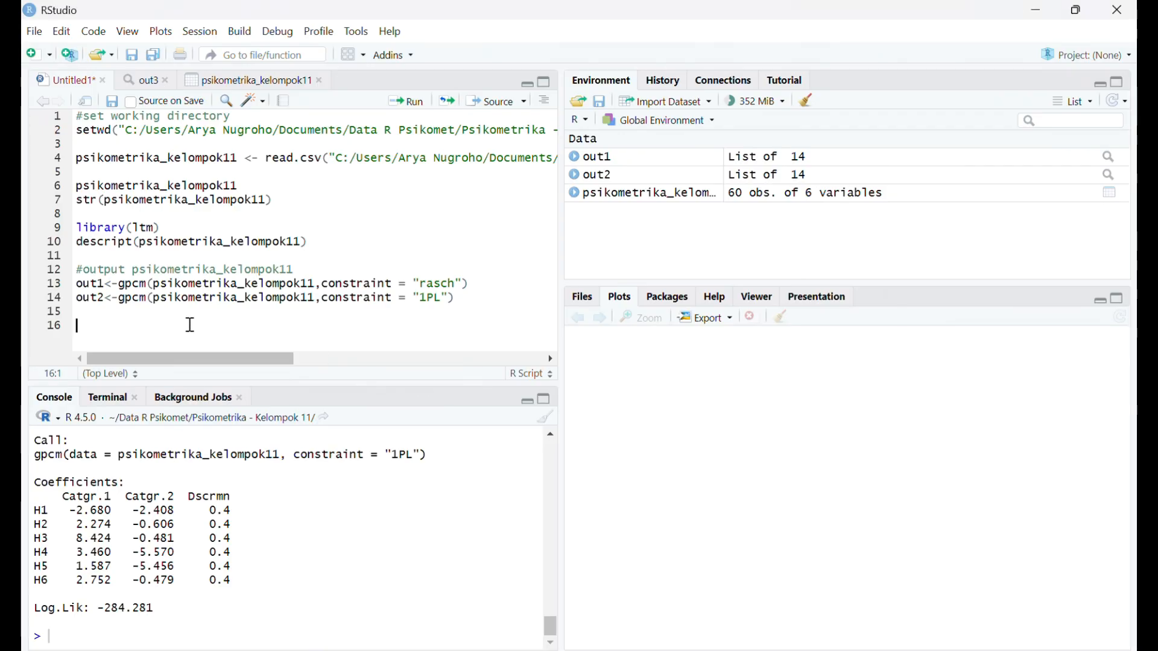
{"action": "type", "text": "anova "}
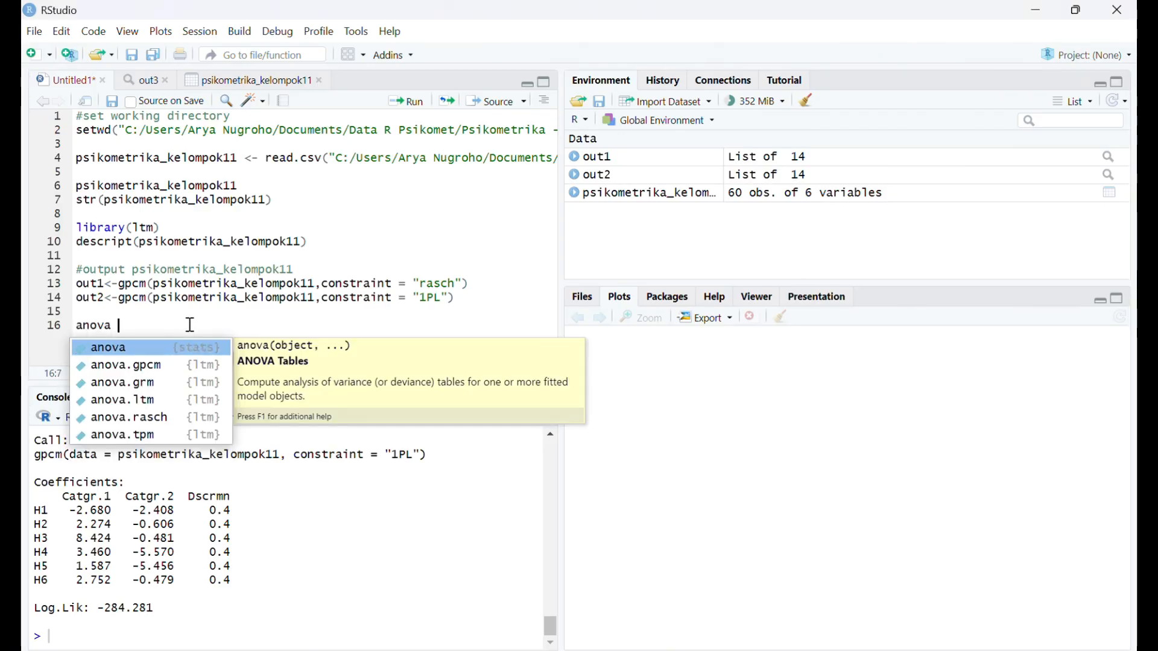
{"action": "type", "text": "(ou"}
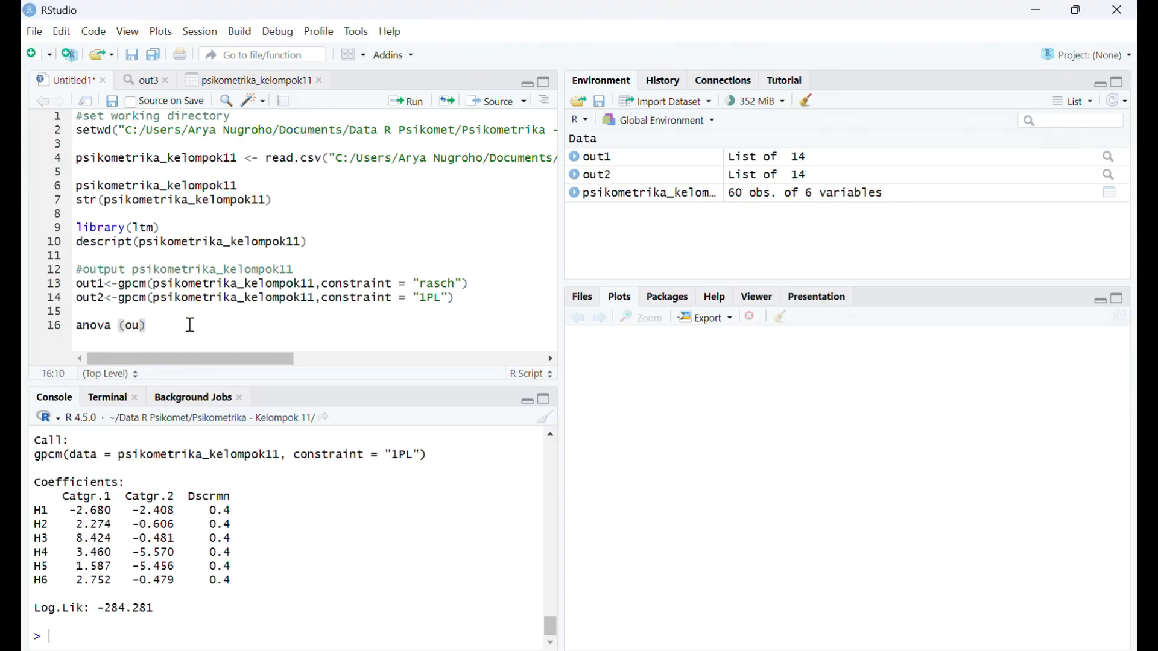
{"action": "type", "text": "t1,ou"}
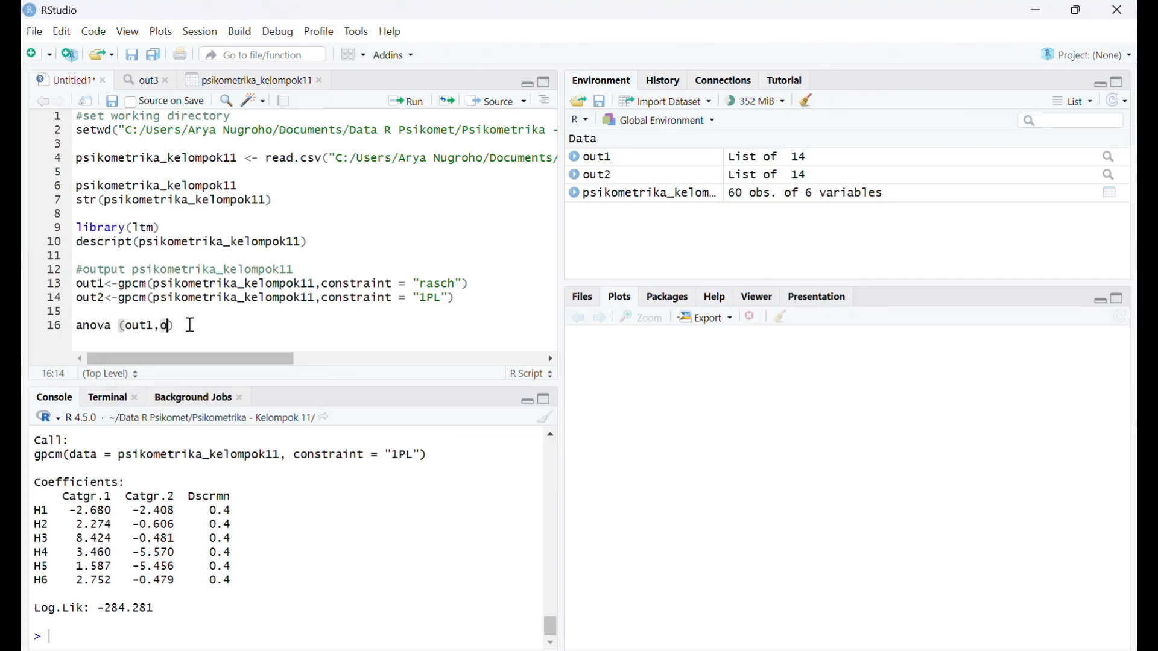
{"action": "type", "text": "t2)"}
{"action": "left_click", "coordinate": [403, 101]}
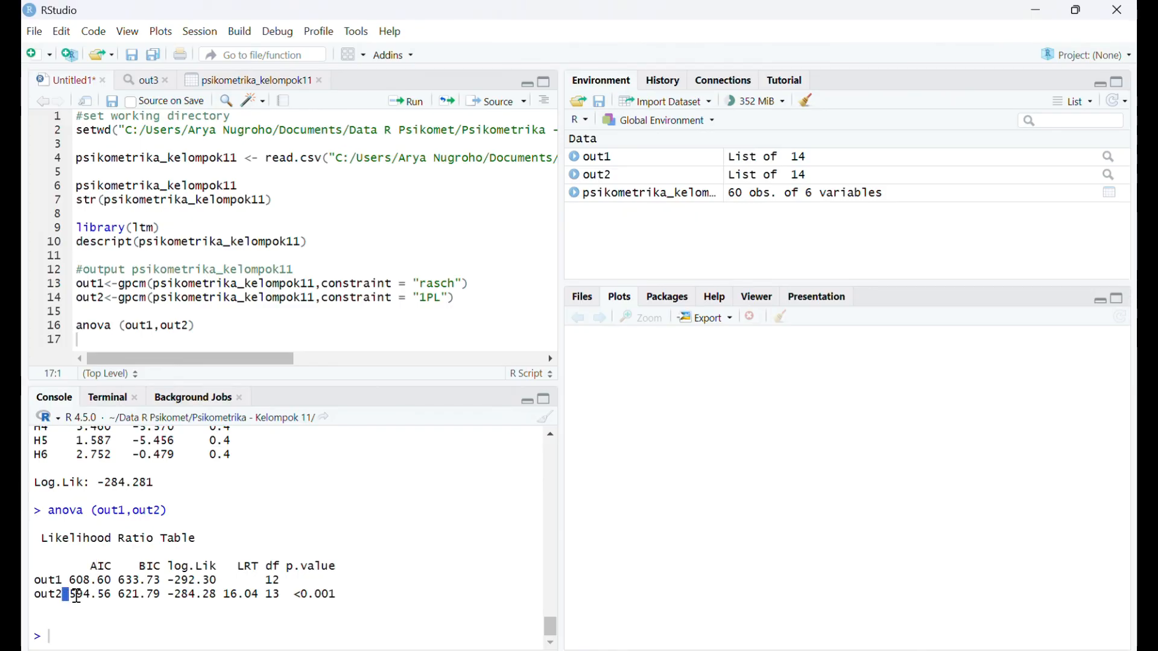
{"action": "left_click_drag", "start_coordinate": [79, 596], "coordinate": [114, 596]}
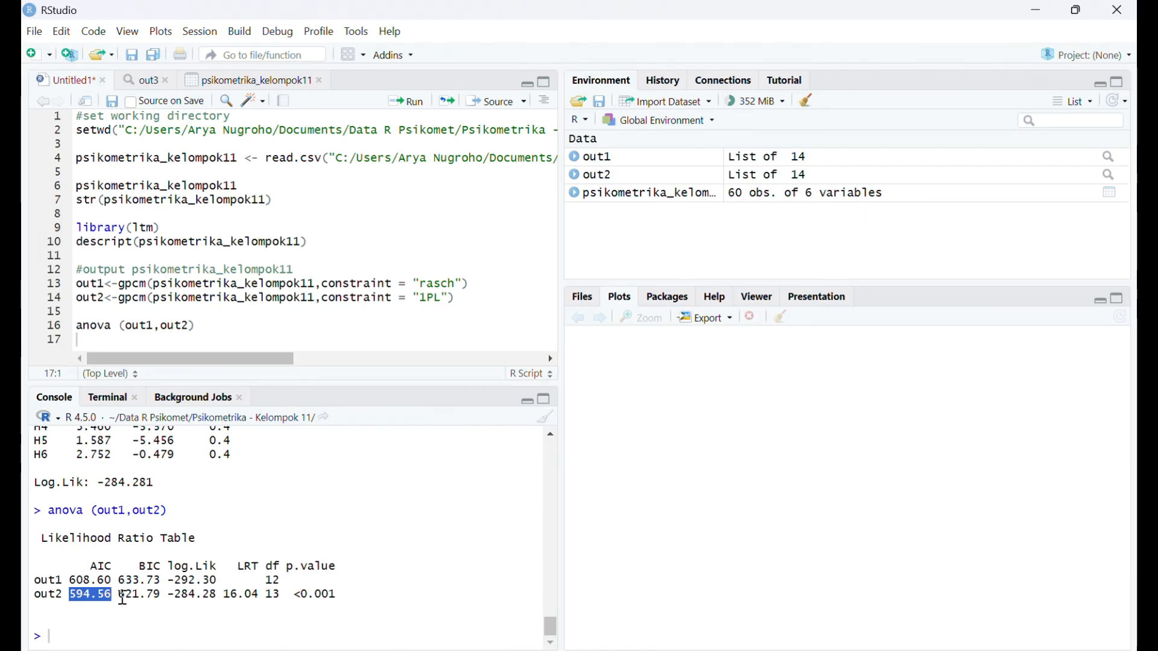
{"action": "left_click_drag", "start_coordinate": [120, 595], "coordinate": [162, 595]}
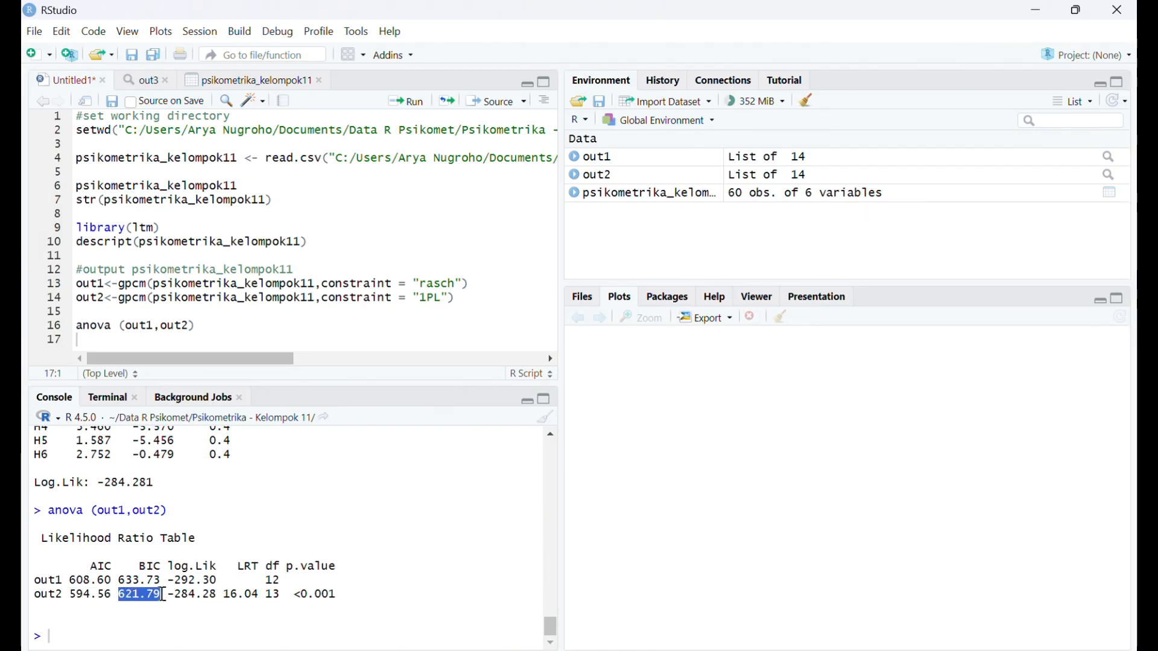
- Add a #category comment on line 18 and start a plot call for out2 on the line beneath it
{"action": "left_click", "coordinate": [188, 345]}
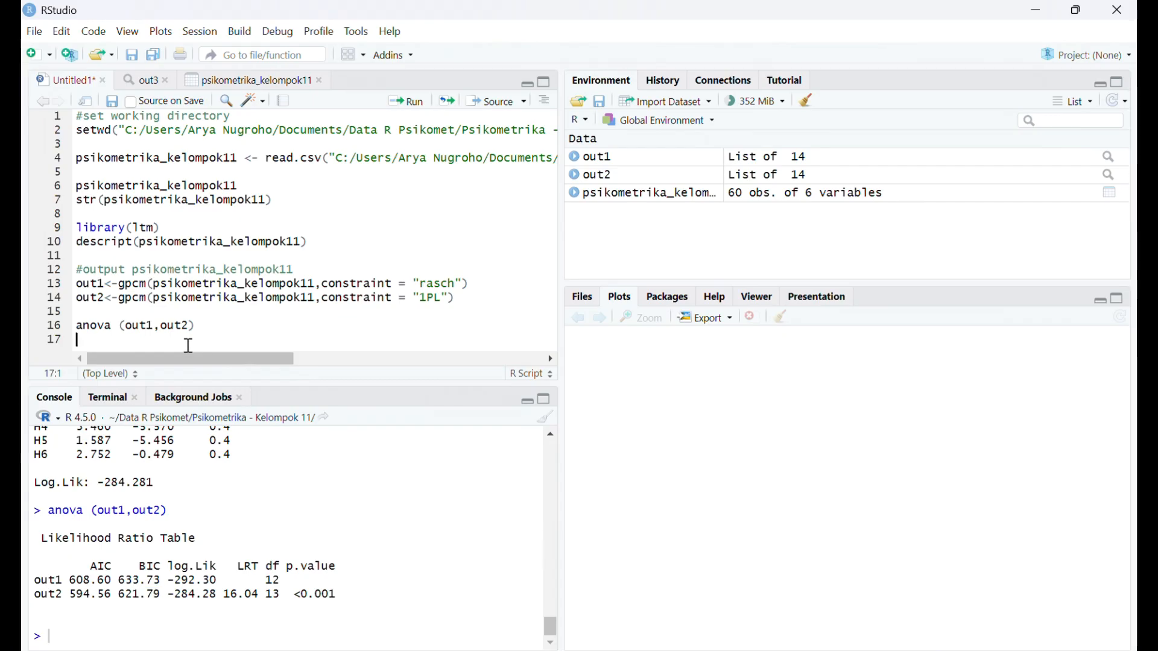
{"action": "key", "text": "Return"}
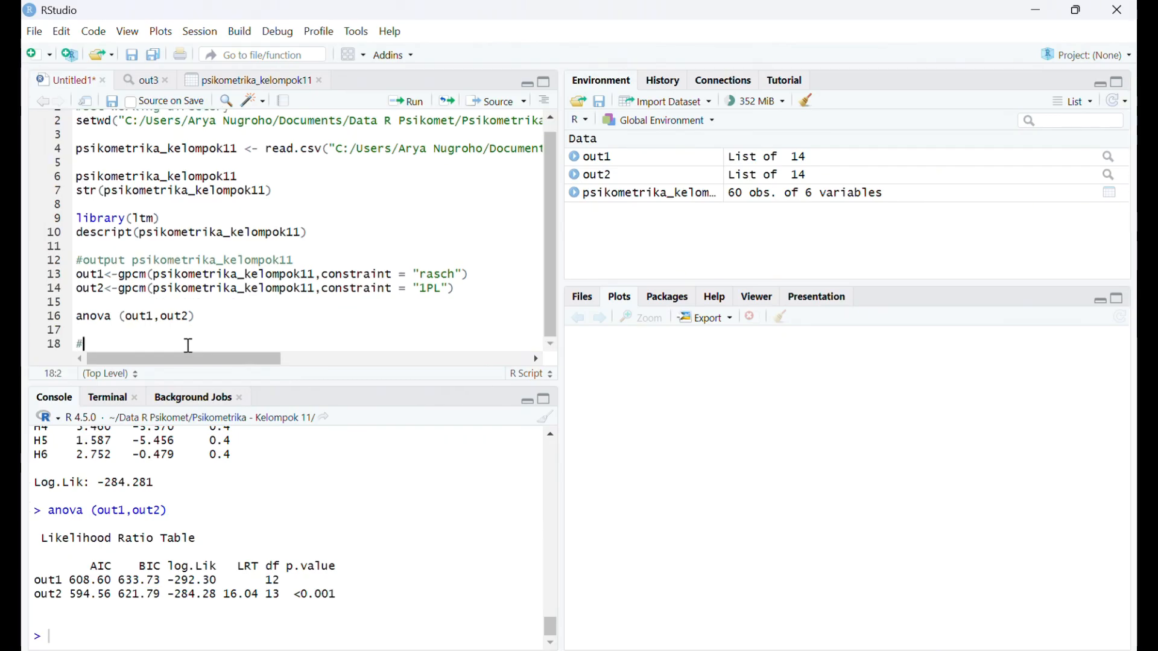
{"action": "type", "text": "#category"}
{"action": "key", "text": "Return"}
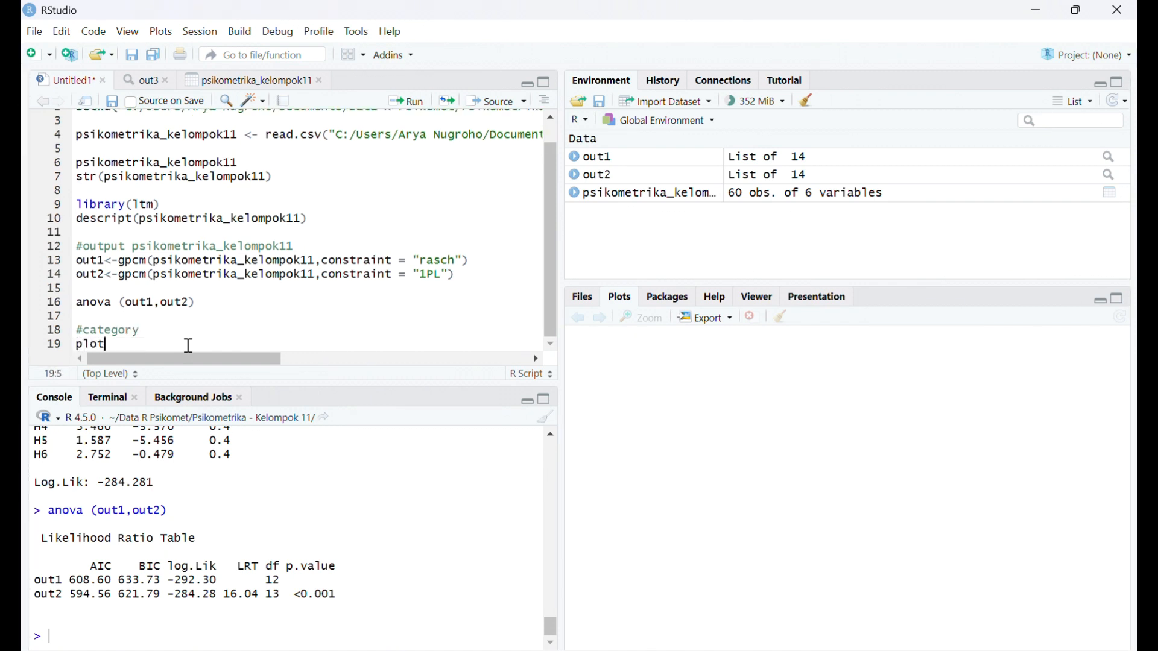
{"action": "type", "text": "plot (out2, "}
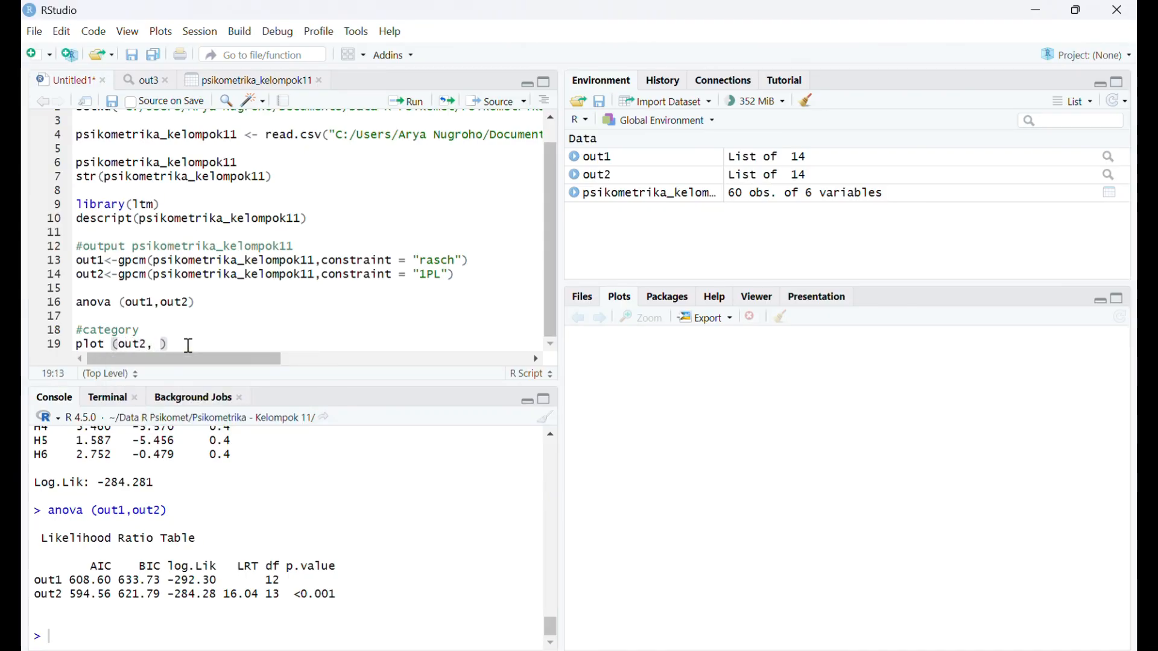
{"action": "type", "text": "type="}
- Complete the out2 plot call with type="ICC" and item=1, and run it to draw the first item's category curves
{"action": "key", "text": "Caps_Lock"}
{"action": "type", "text": "ICC"}
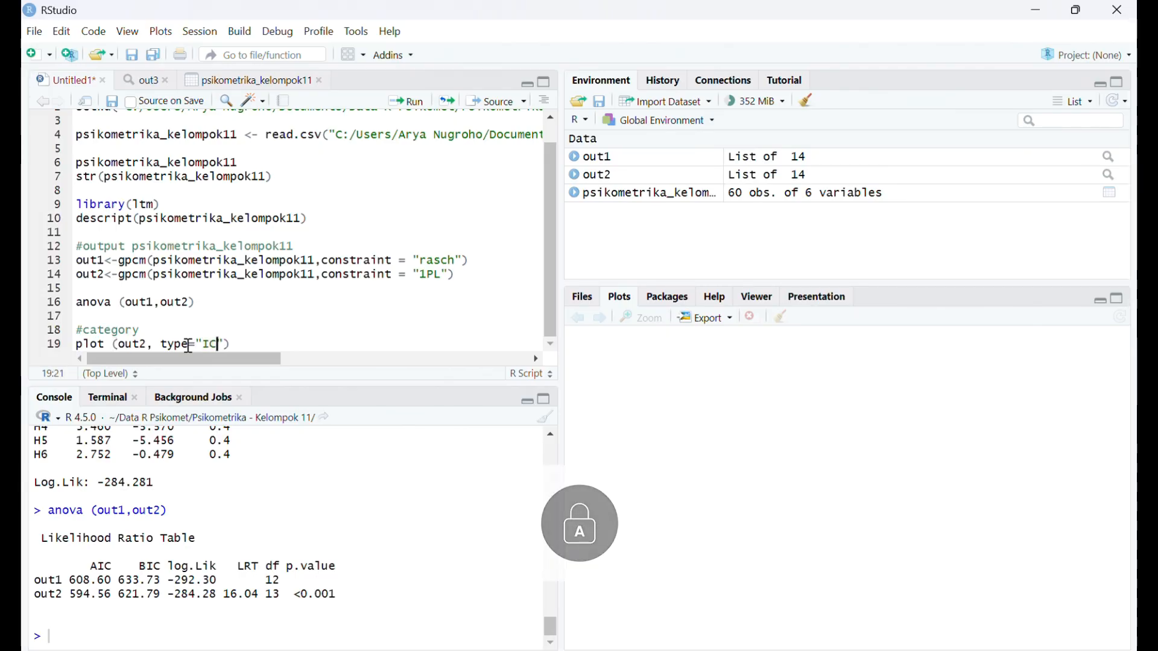
{"action": "key", "text": "Caps_Lock"}
{"action": "key", "text": "Right"}
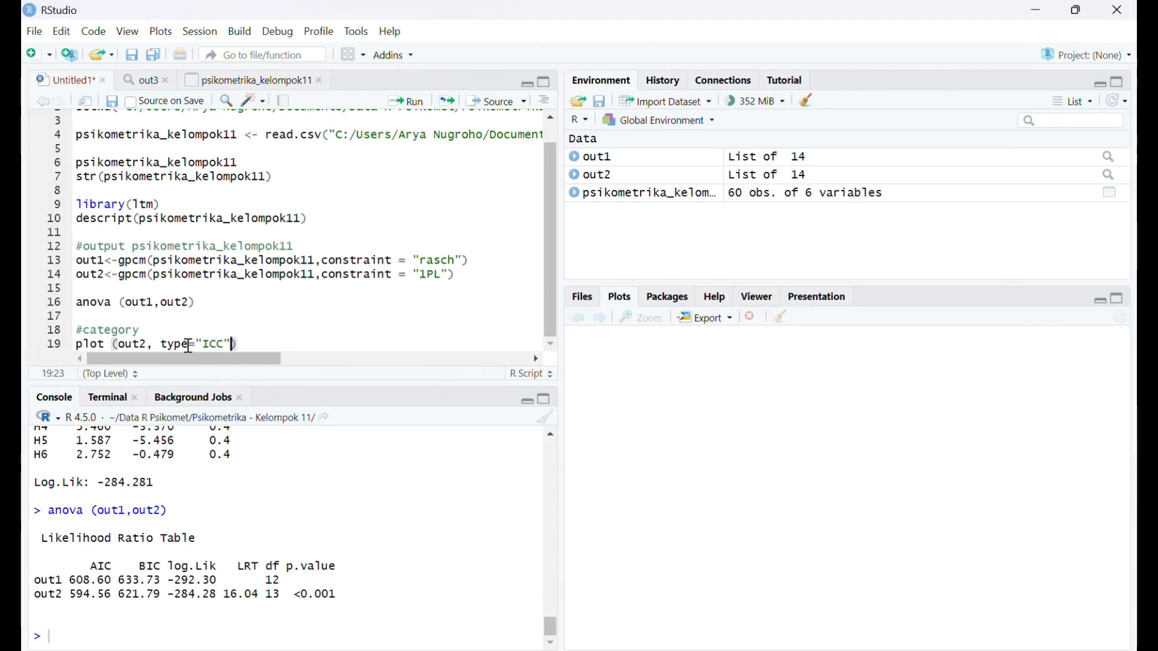
{"action": "type", "text": ", it"}
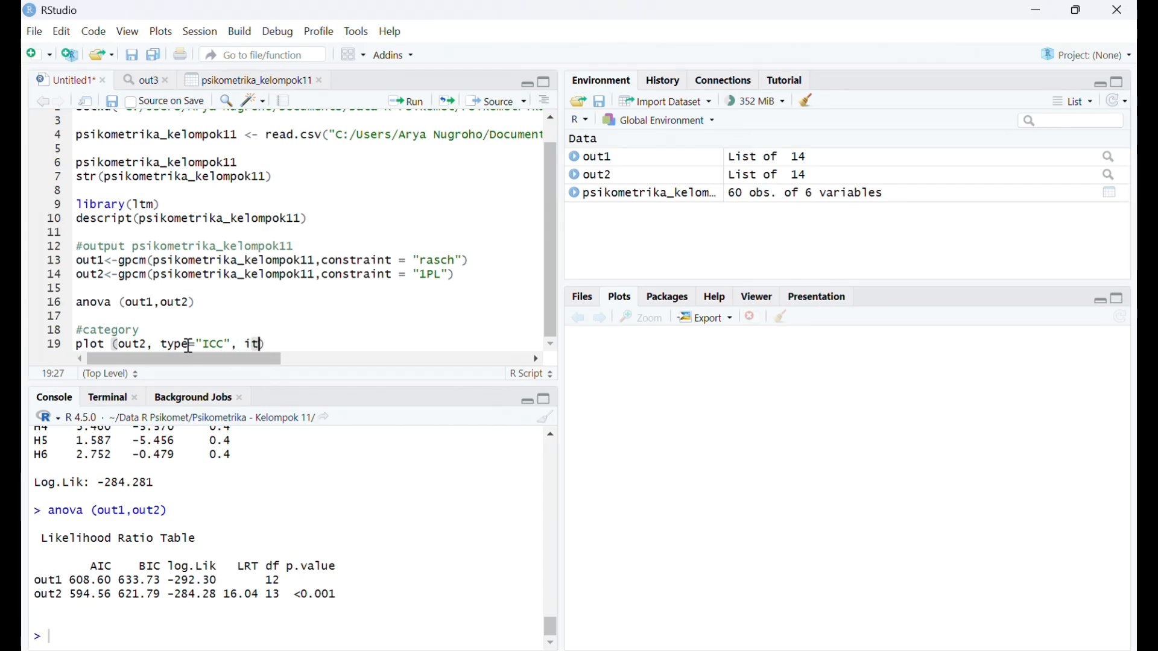
{"action": "type", "text": "em="}
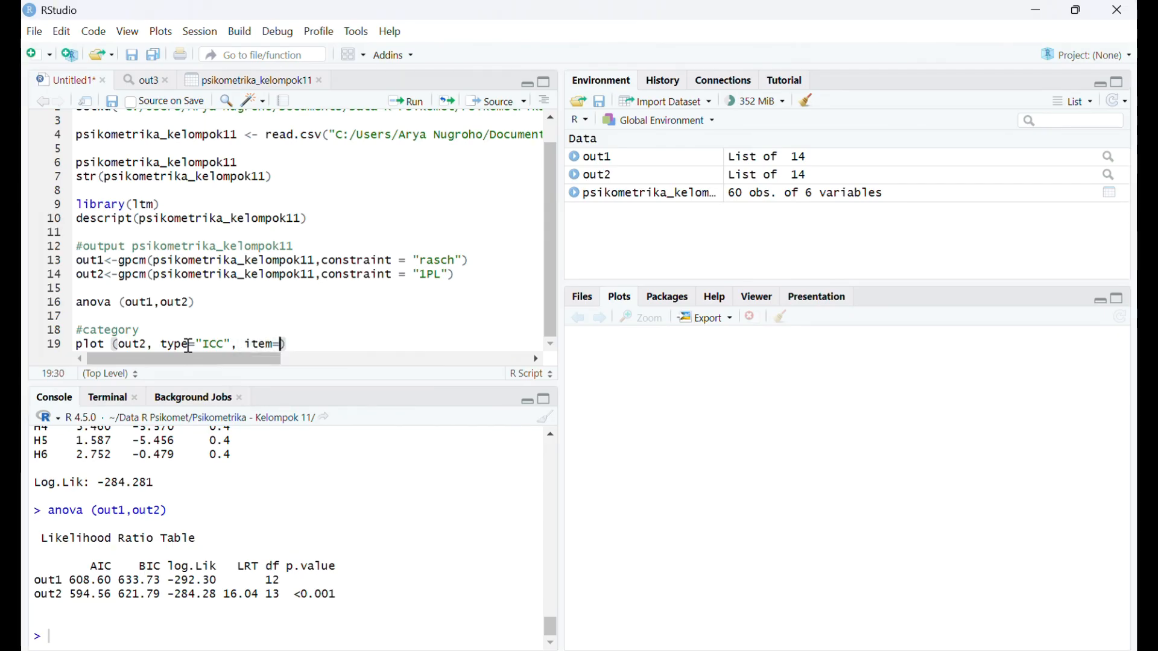
{"action": "type", "text": "1"}
{"action": "key", "text": "Right"}
{"action": "left_click", "coordinate": [417, 102]}
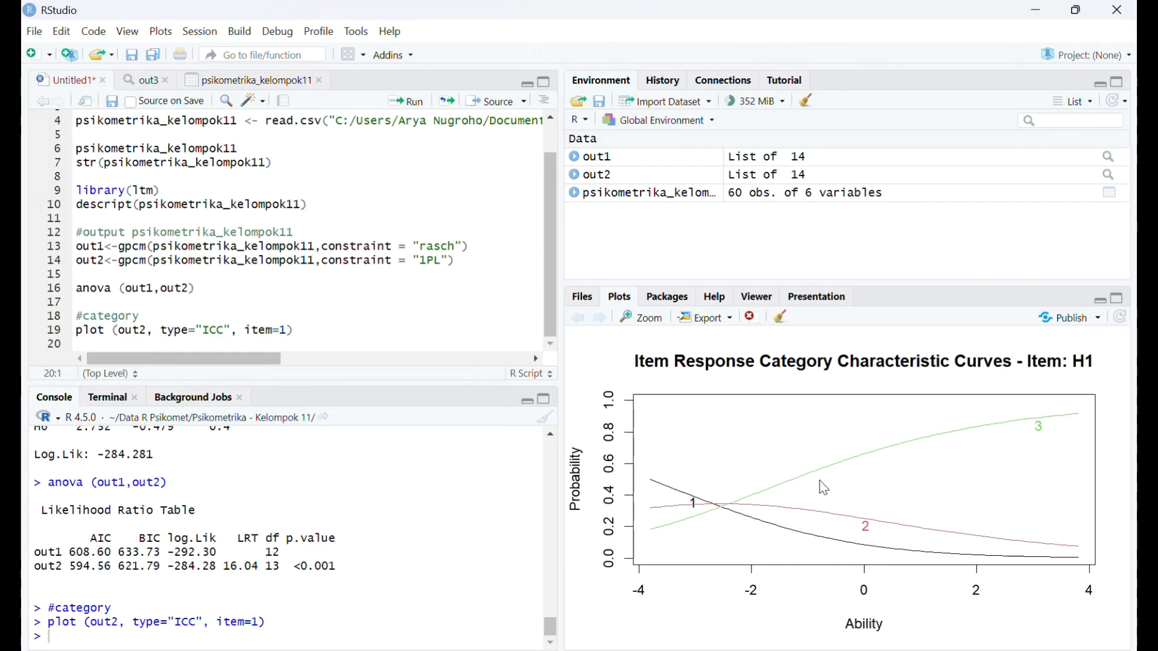
- Copy the ICC plot line and paste four copies of it on lines 20 to 23
{"action": "left_click_drag", "start_coordinate": [296, 330], "coordinate": [78, 341]}
{"action": "key", "text": "ctrl+c"}
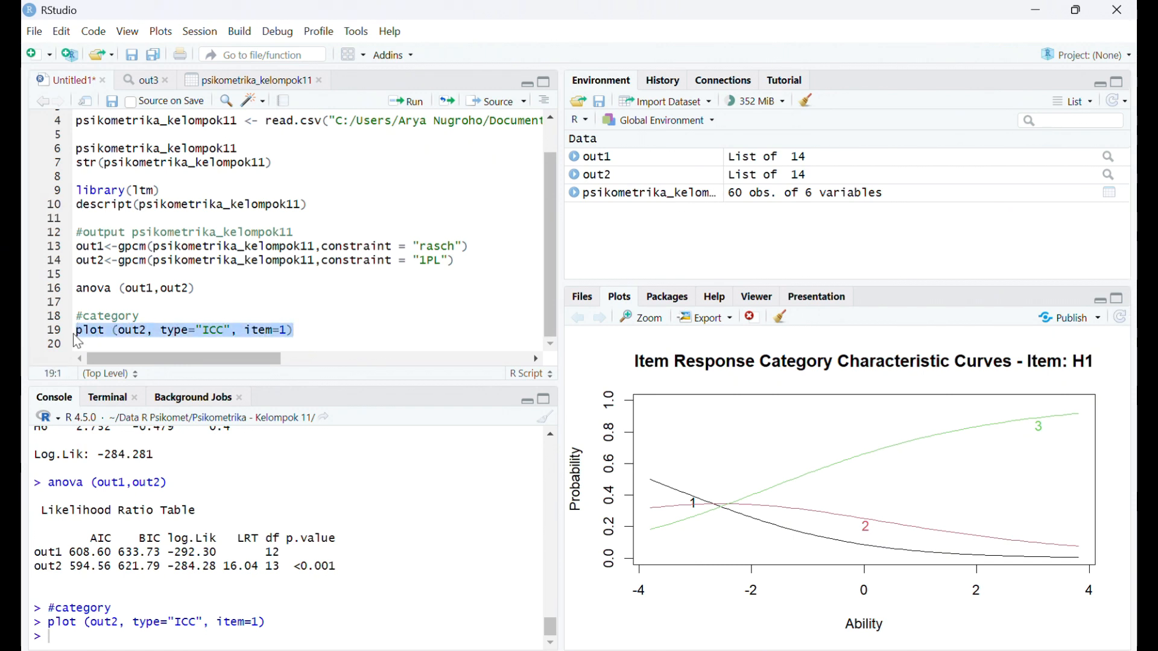
{"action": "left_click", "coordinate": [188, 348]}
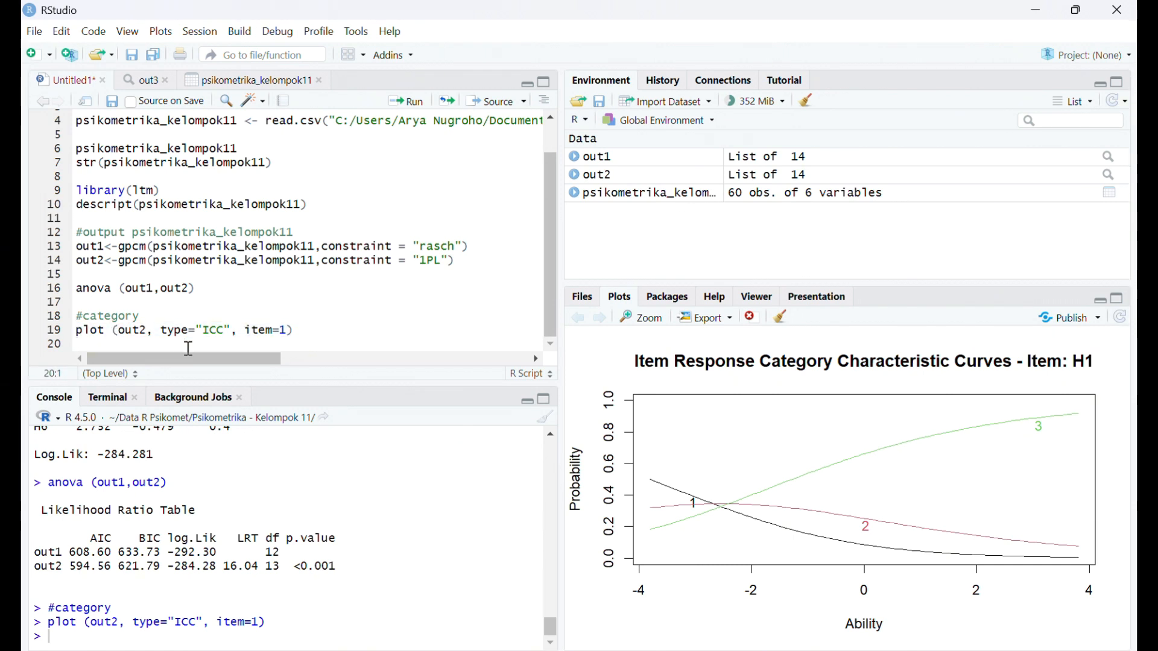
{"action": "key", "text": "ctrl+v"}
{"action": "key", "text": "Return"}
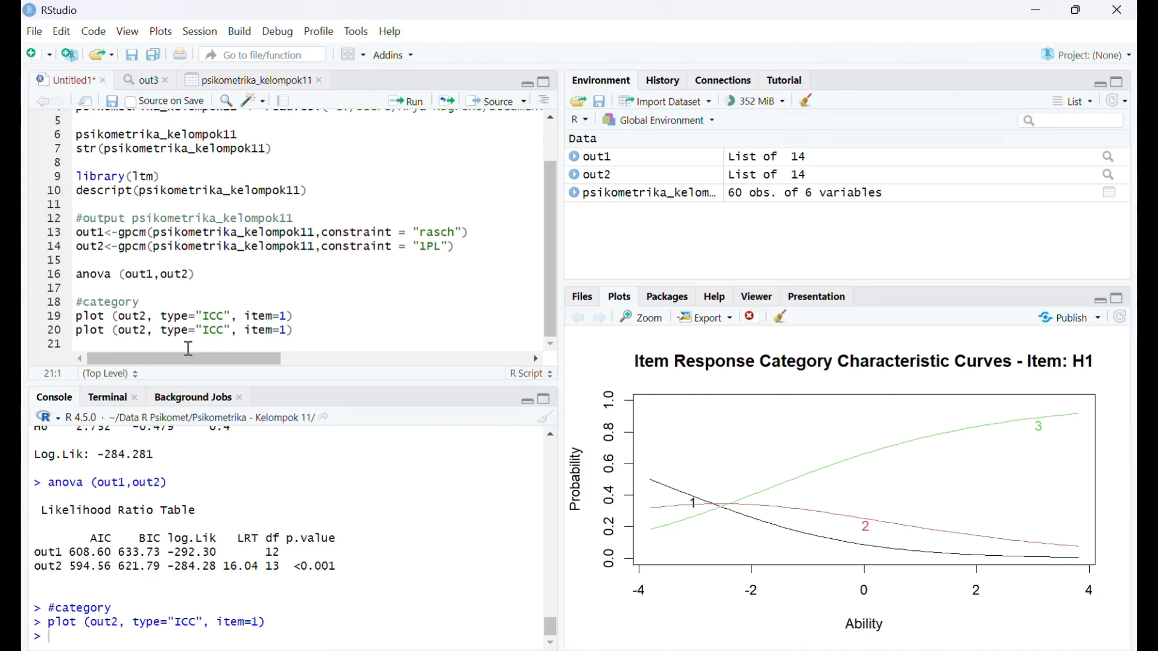
{"action": "key", "text": "ctrl+v"}
{"action": "key", "text": "Return"}
{"action": "key", "text": "ctrl+v"}
{"action": "key", "text": "Return"}
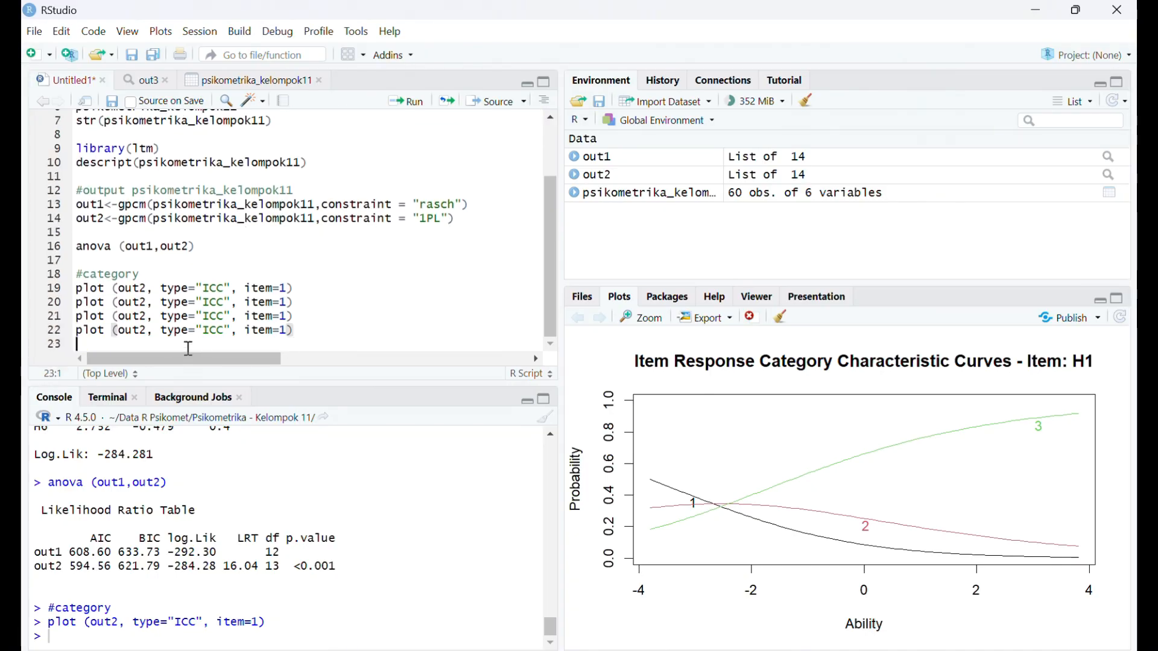
{"action": "key", "text": "ctrl+v"}
{"action": "left_click", "coordinate": [188, 348]}
{"action": "key", "text": "Return"}
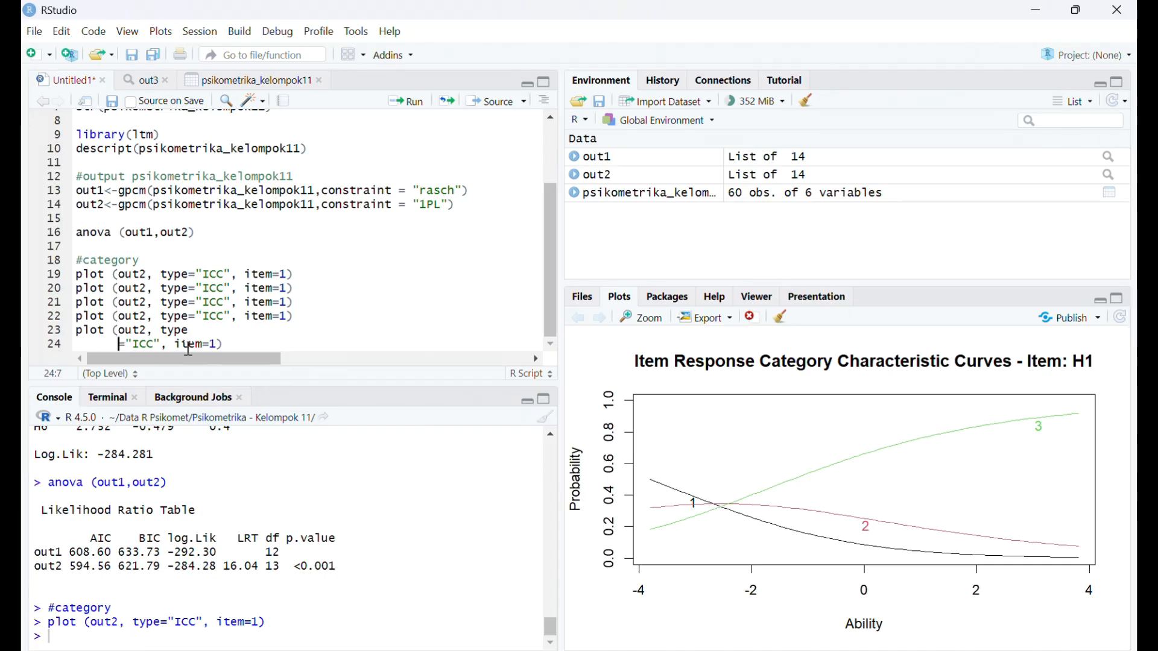
{"action": "key", "text": "ctrl+z"}
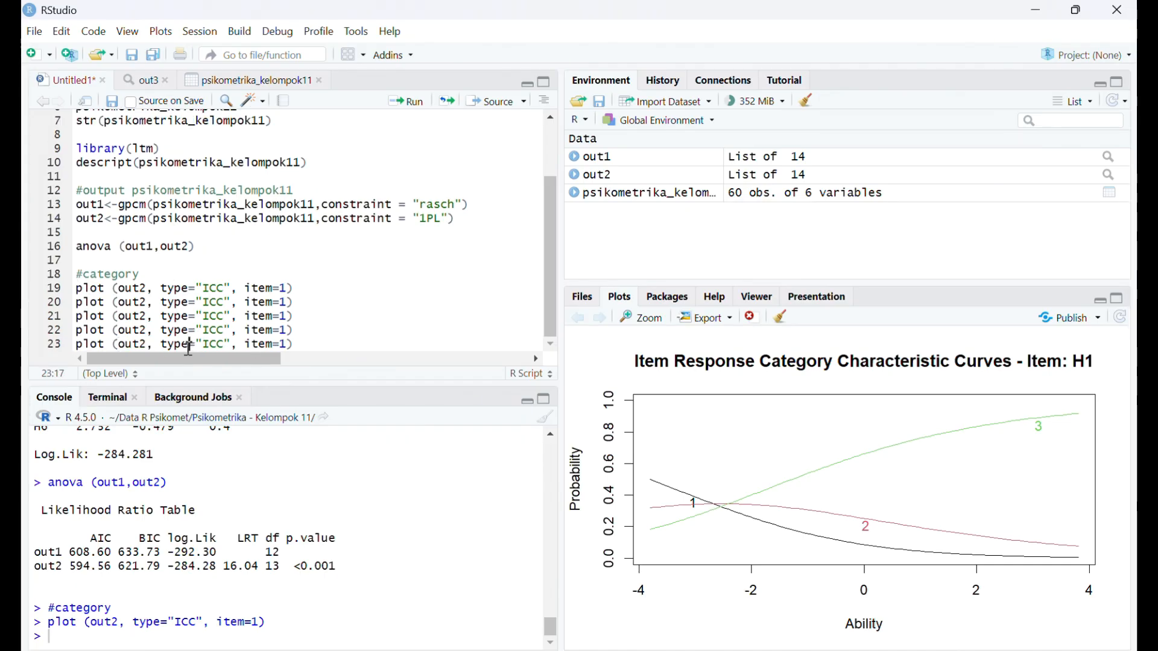
- Paste one more copy of the ICC plot line on a new line 24
{"action": "left_click", "coordinate": [345, 340]}
{"action": "key", "text": "Return"}
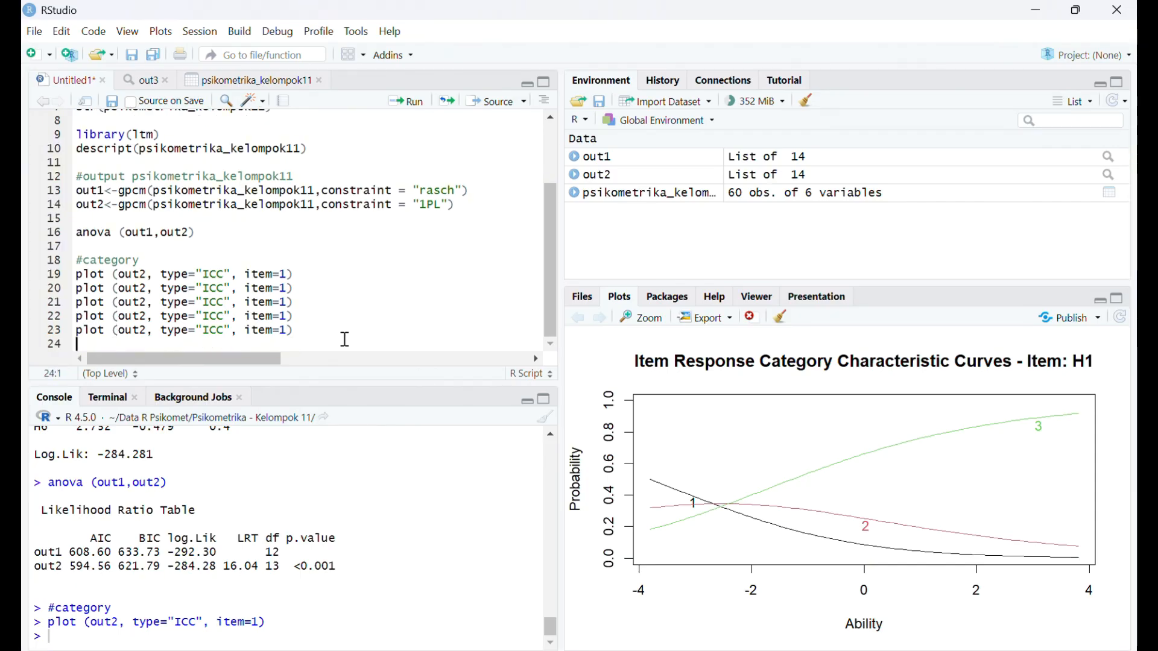
{"action": "key", "text": "ctrl+v"}
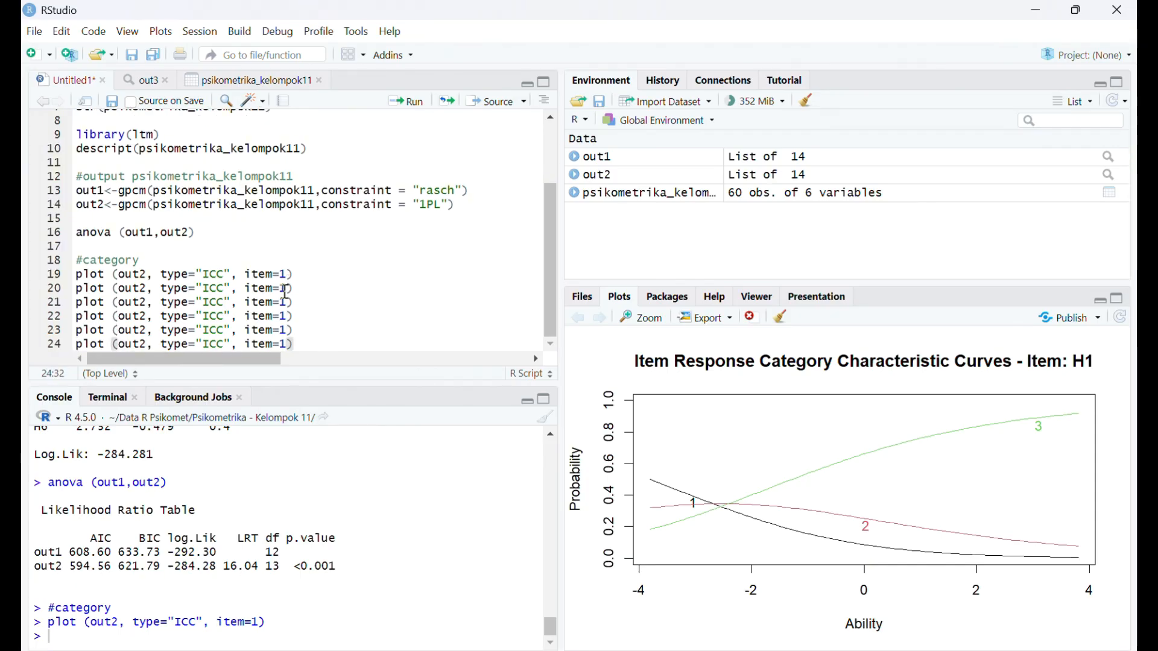
- Change the item argument in the plot copies on lines 20 to 24 to 2, 3, 4, 5 and 6 respectively
{"action": "left_click", "coordinate": [285, 292]}
{"action": "key", "text": "BackSpace"}
{"action": "type", "text": "2"}
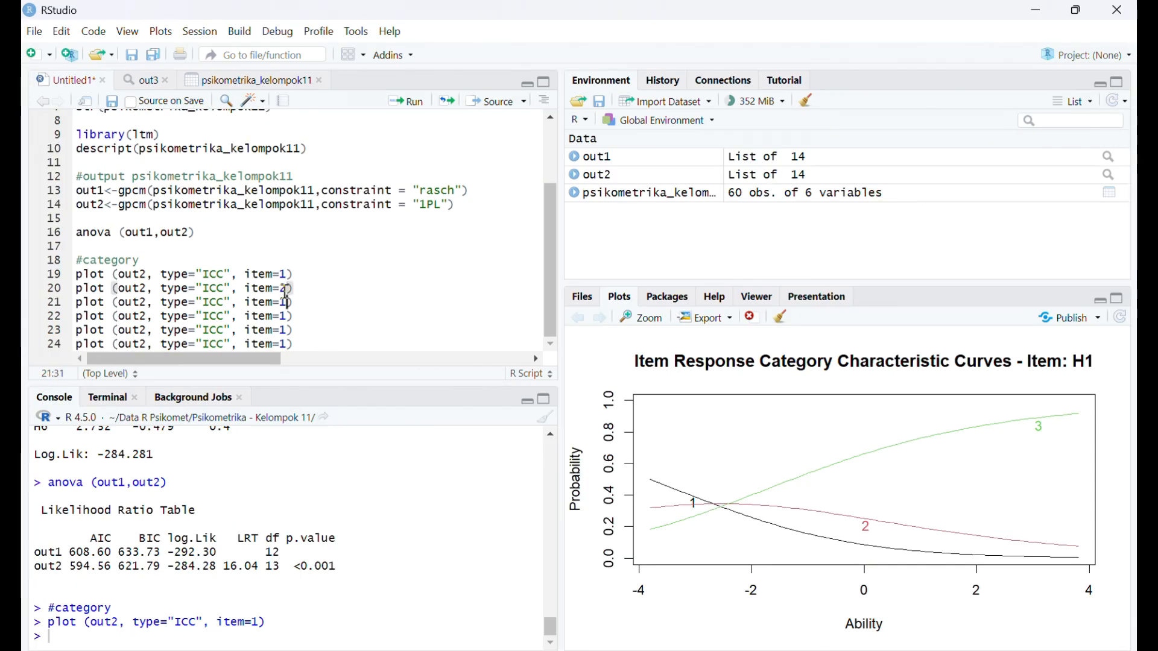
{"action": "key", "text": "BackSpace"}
{"action": "type", "text": "3"}
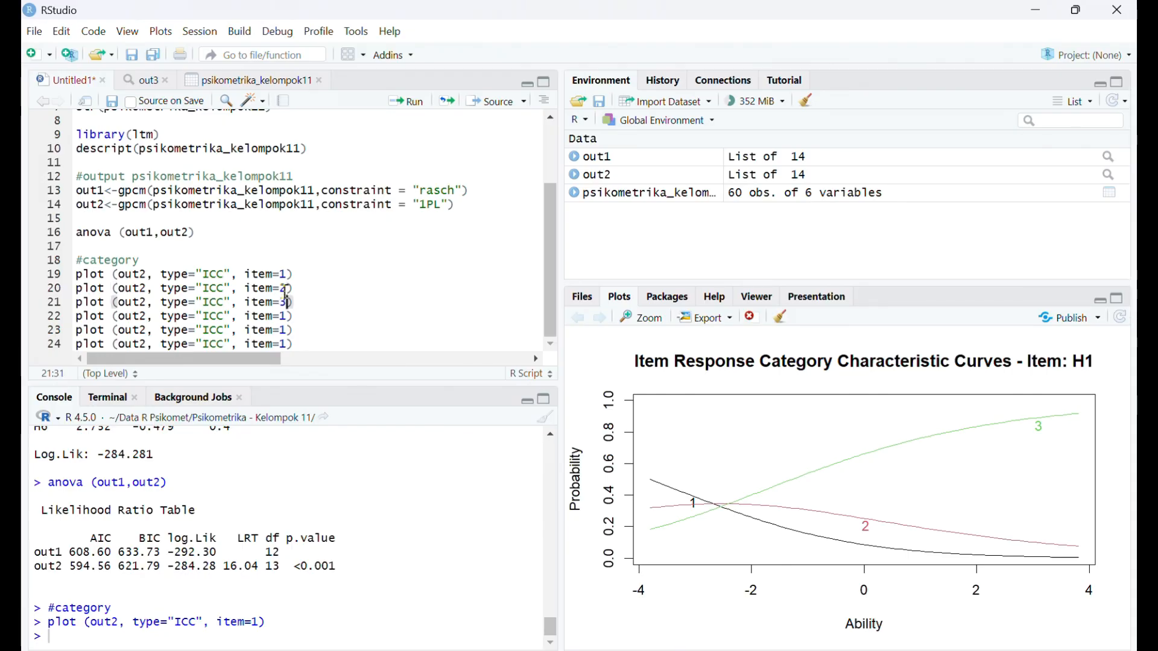
{"action": "key", "text": "BackSpace"}
{"action": "type", "text": "4"}
{"action": "key", "text": "Down"}
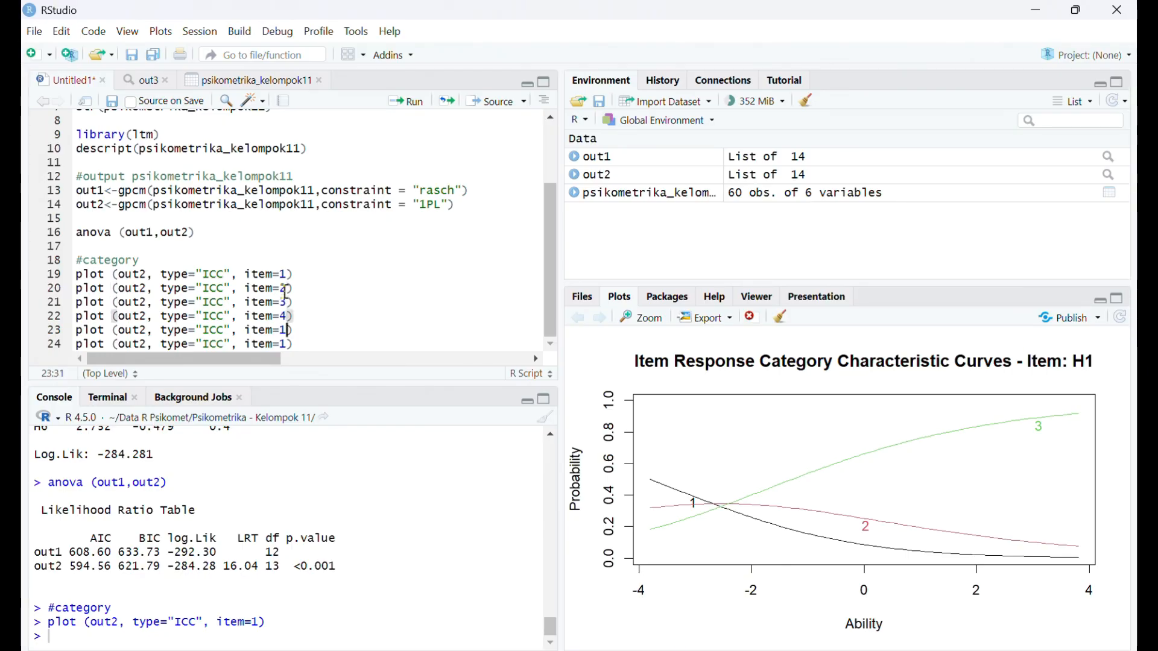
{"action": "key", "text": "BackSpace"}
{"action": "type", "text": "5"}
{"action": "key", "text": "Down"}
{"action": "key", "text": "BackSpace"}
{"action": "type", "text": "6"}
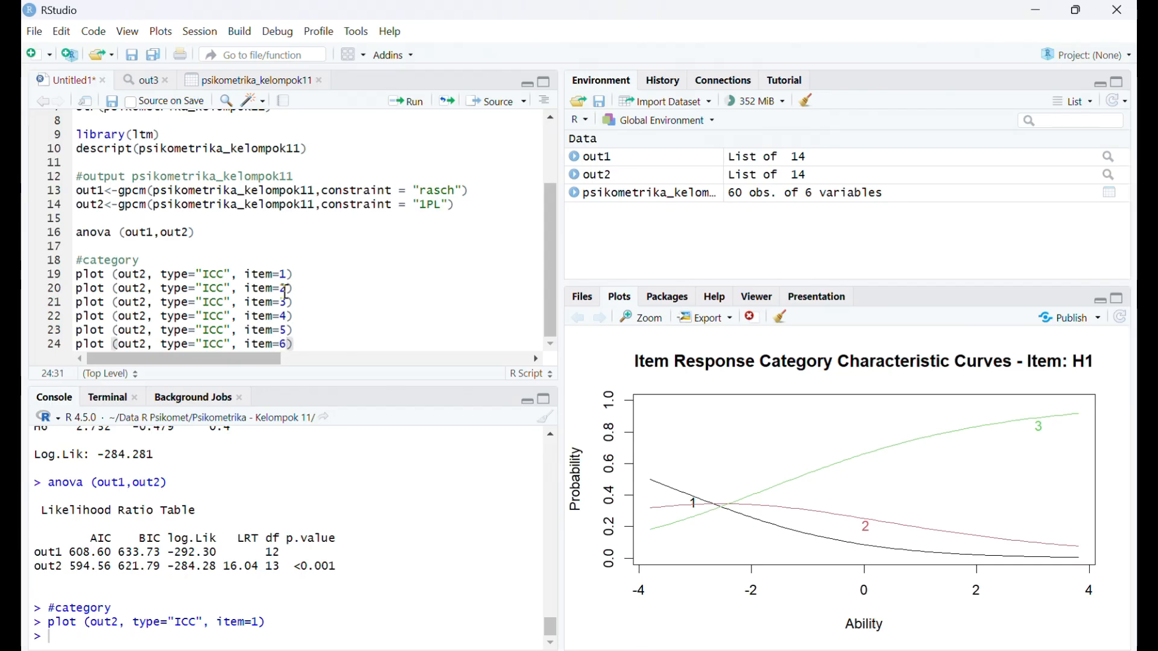
- Run the ICC plot lines for item=1 and item=2, ending with the item=2 curves on display
{"action": "left_click", "coordinate": [318, 287]}
{"action": "left_click", "coordinate": [408, 101]}
{"action": "left_click", "coordinate": [339, 278]}
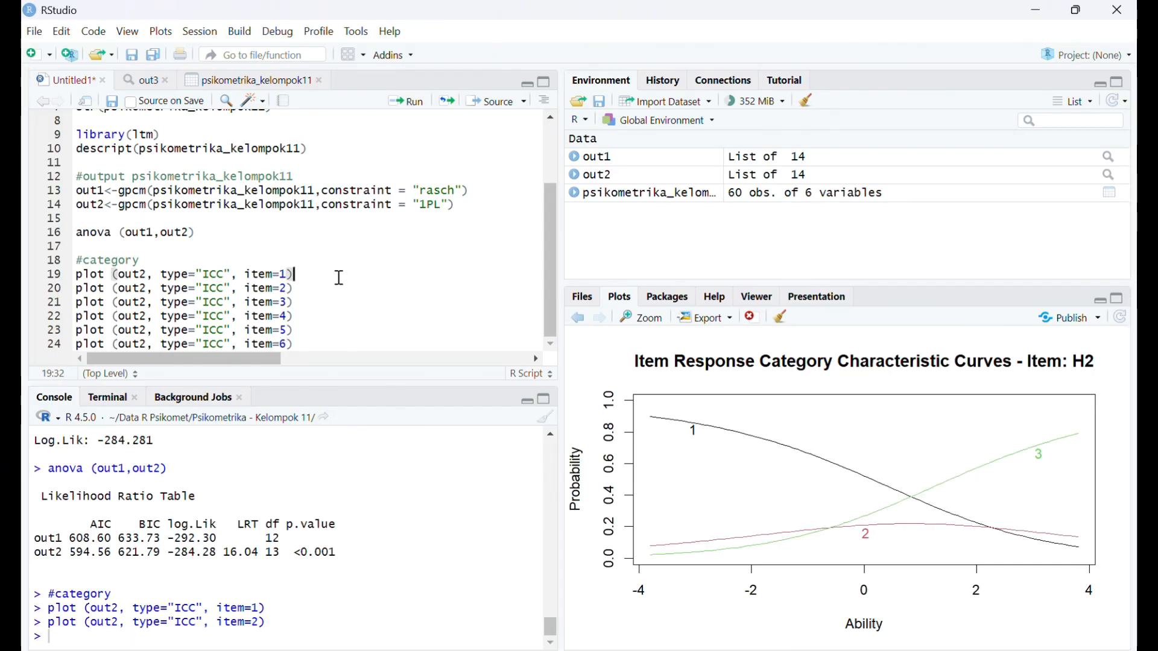
{"action": "left_click", "coordinate": [408, 100]}
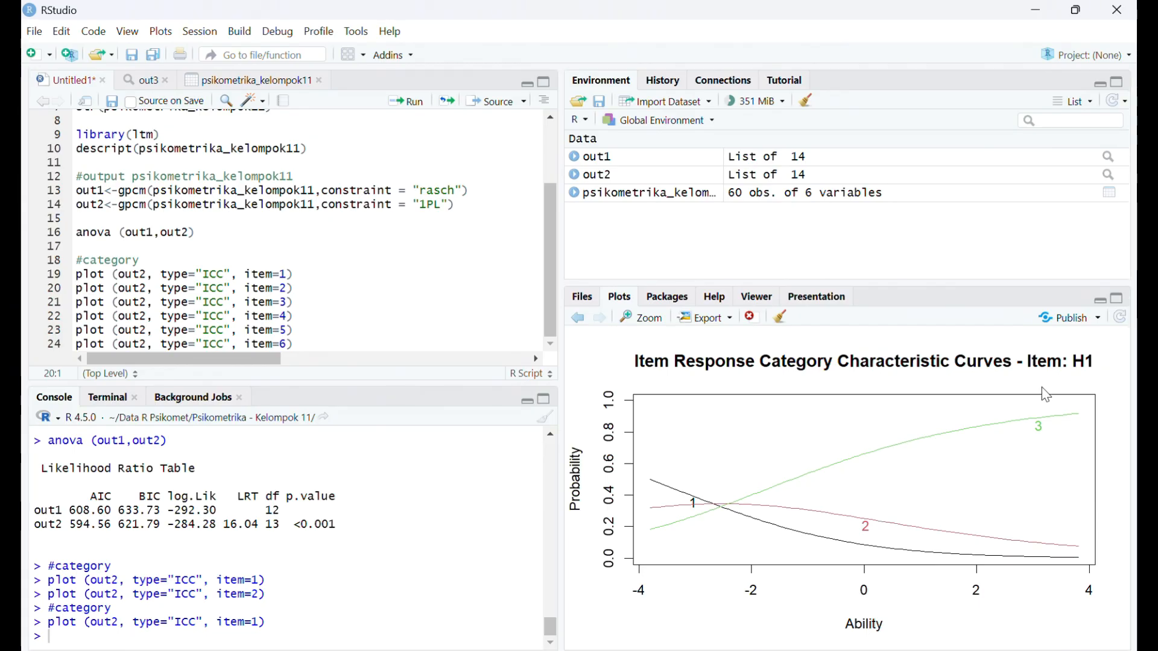
{"action": "left_click", "coordinate": [331, 287]}
{"action": "left_click", "coordinate": [406, 101]}
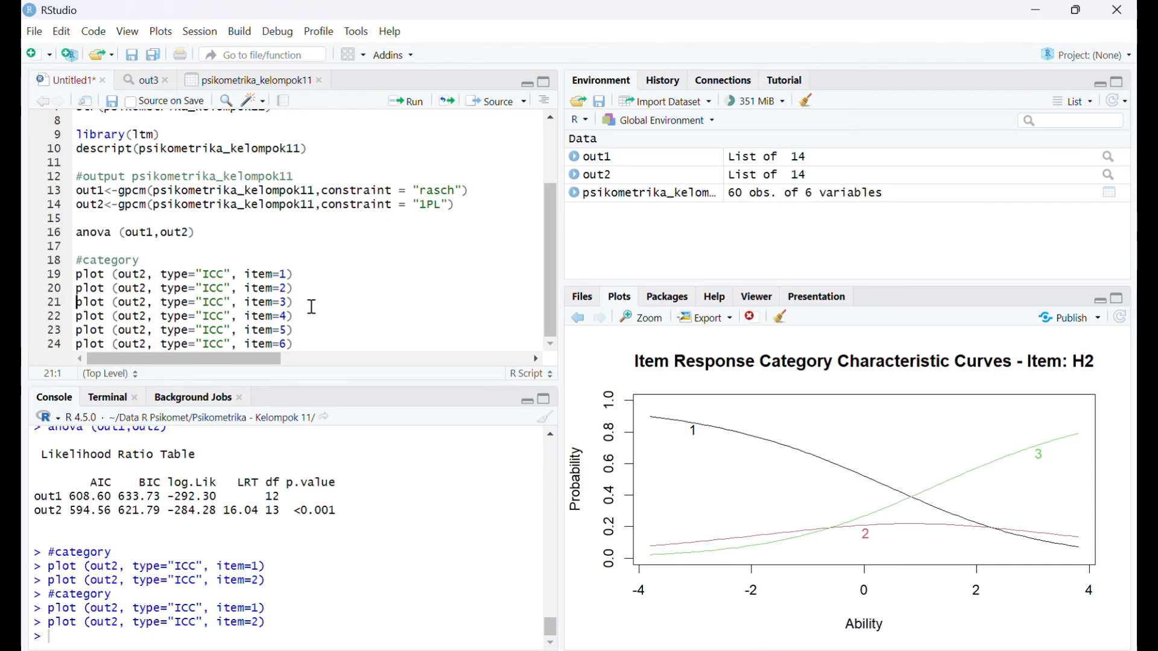
- Add an #operation comment on line 26, one blank line below the ICC plot lines
{"action": "left_click", "coordinate": [304, 345]}
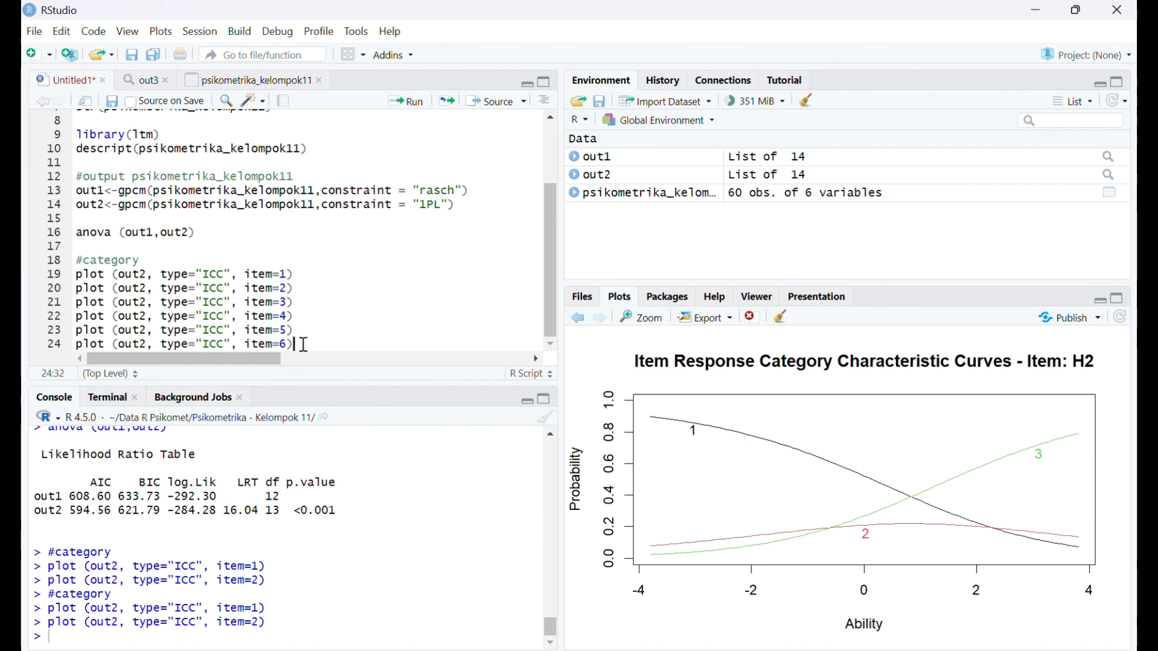
{"action": "key", "text": "Return"}
{"action": "key", "text": "Return"}
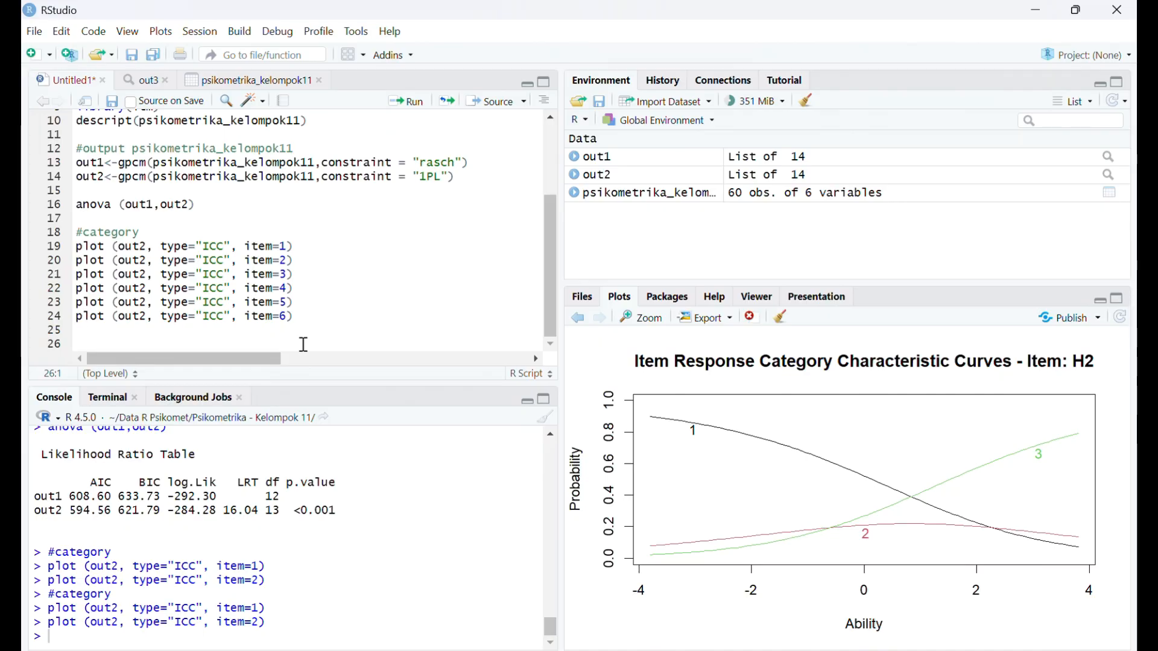
{"action": "type", "text": "#operati"}
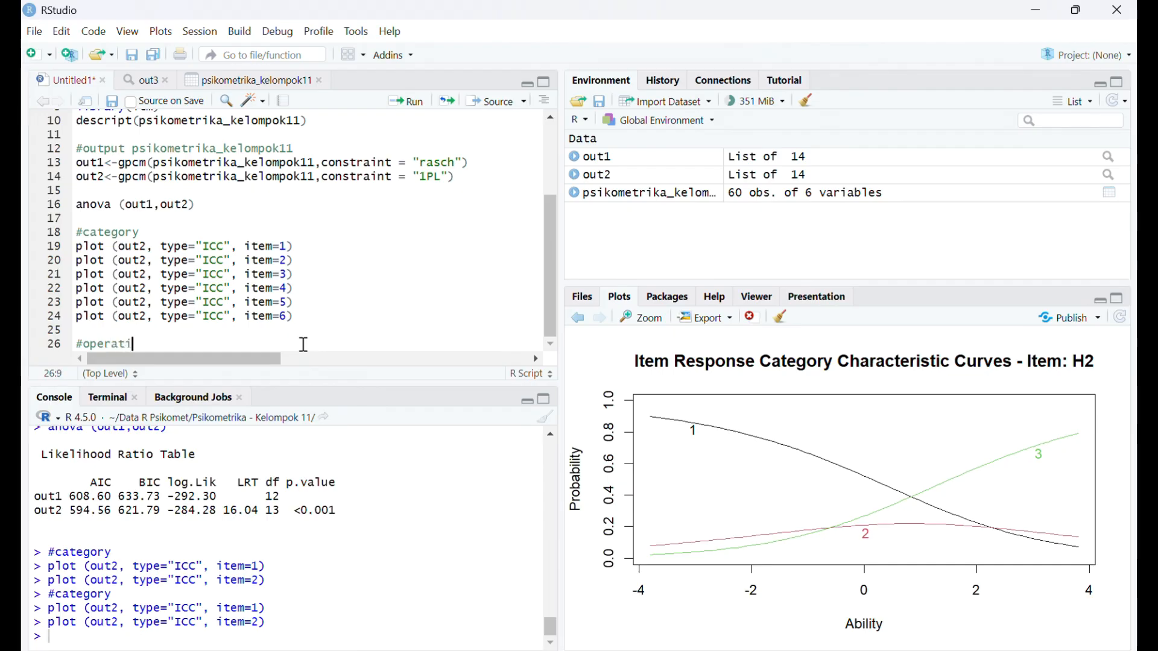
{"action": "type", "text": "on"}
{"action": "key", "text": "Return"}
- Start a plot call on line 27 for out2 with type="OCCu"
{"action": "type", "text": "p"}
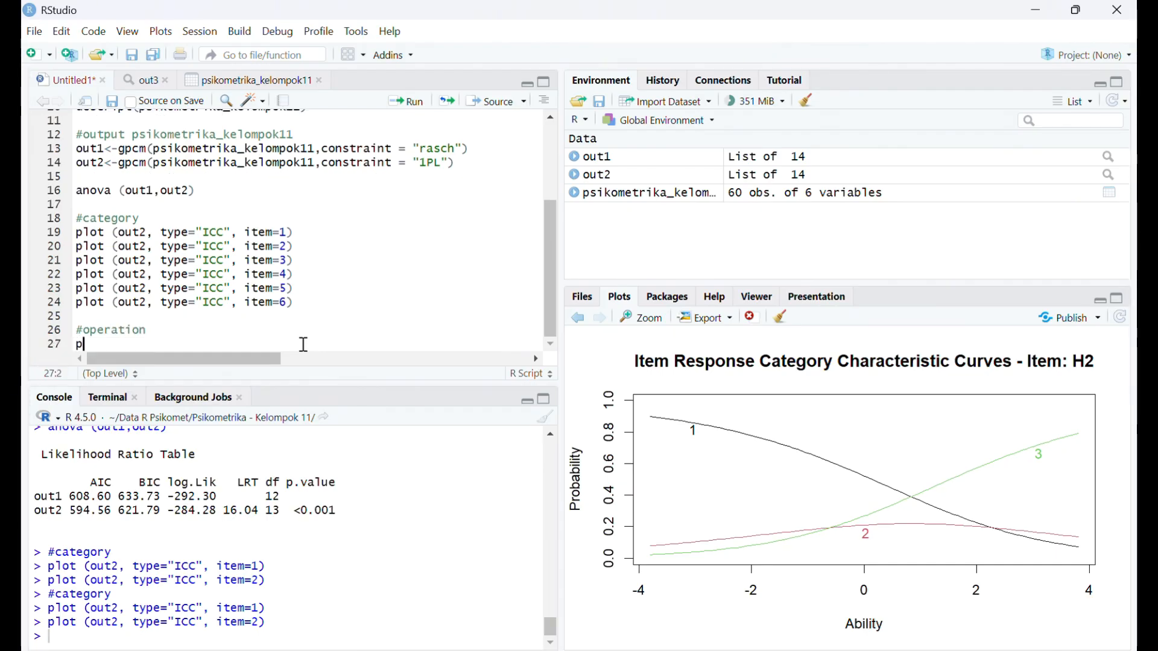
{"action": "type", "text": "lot"}
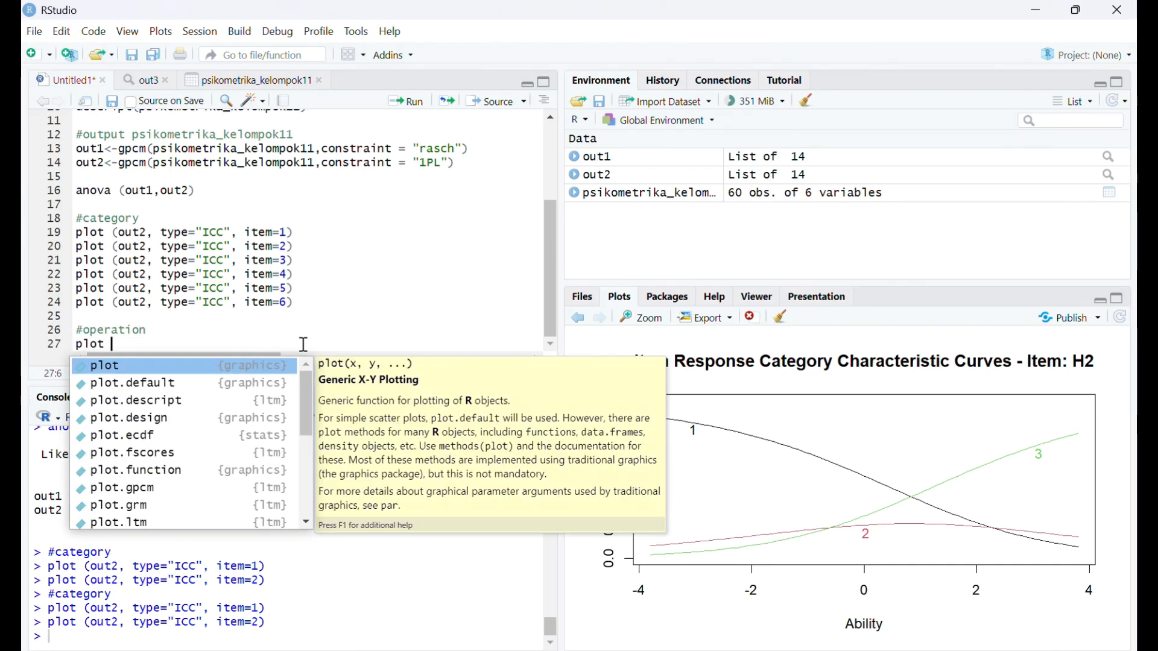
{"action": "key", "text": "Escape"}
{"action": "type", "text": "(out2"}
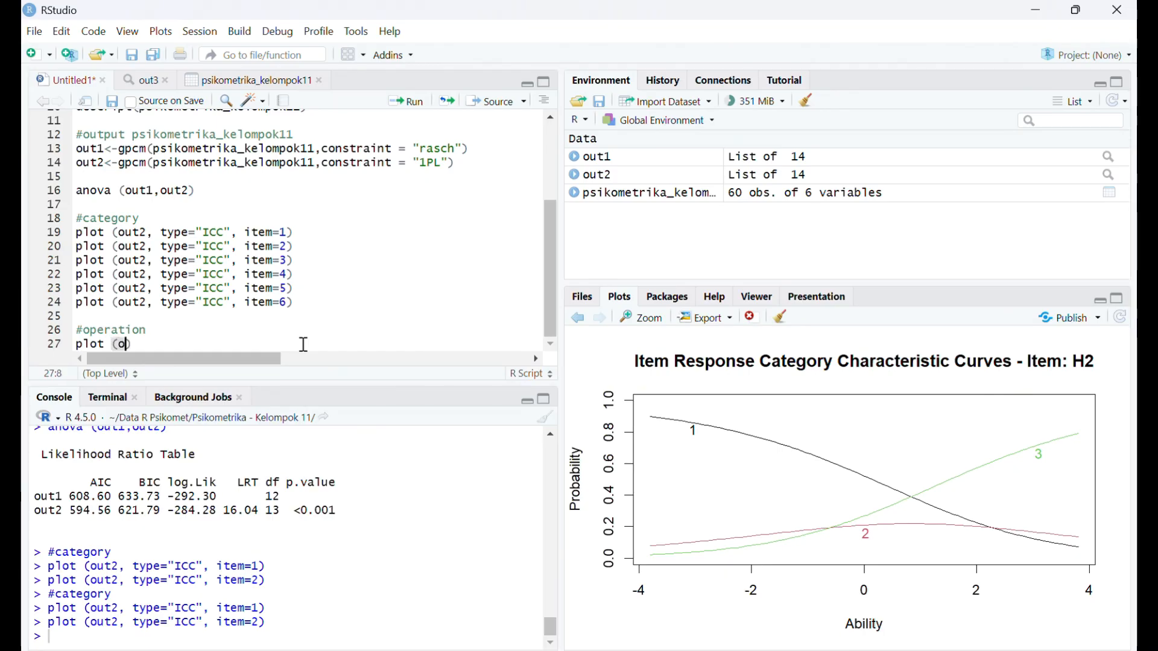
{"action": "type", "text": ","}
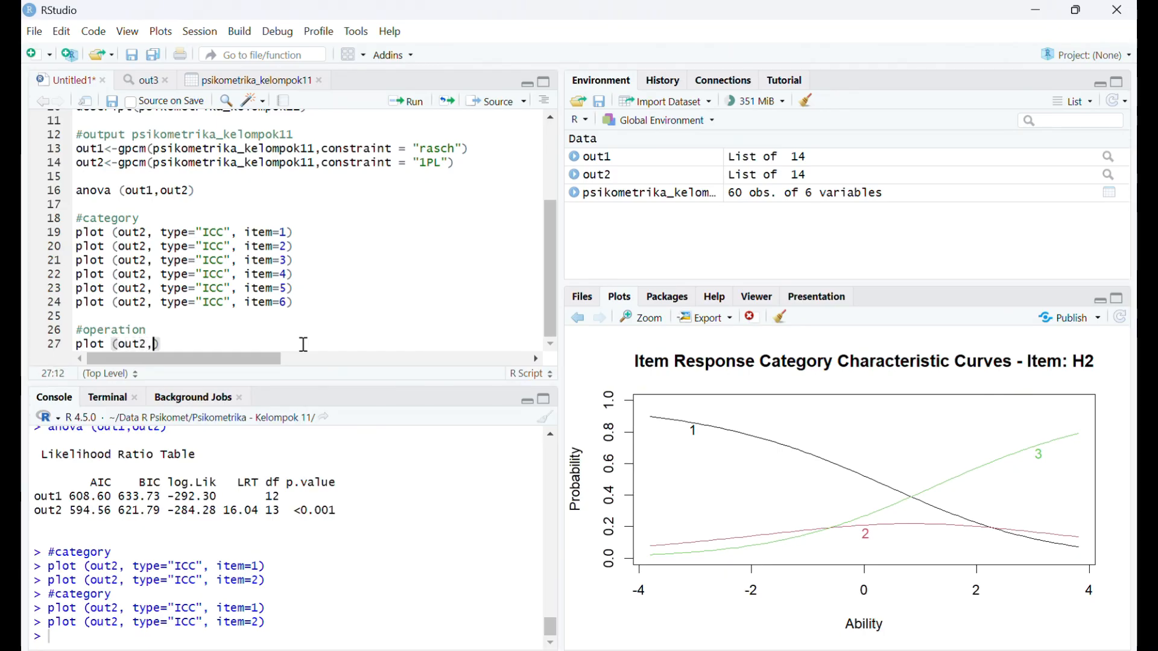
{"action": "type", "text": " type"}
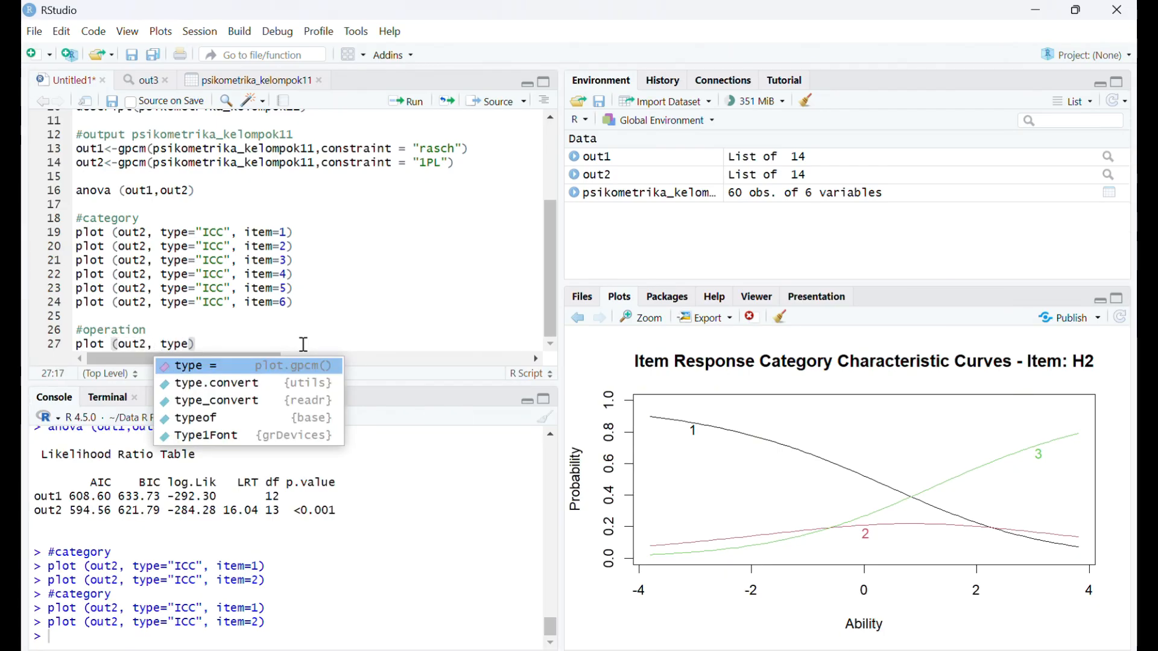
{"action": "type", "text": "="}
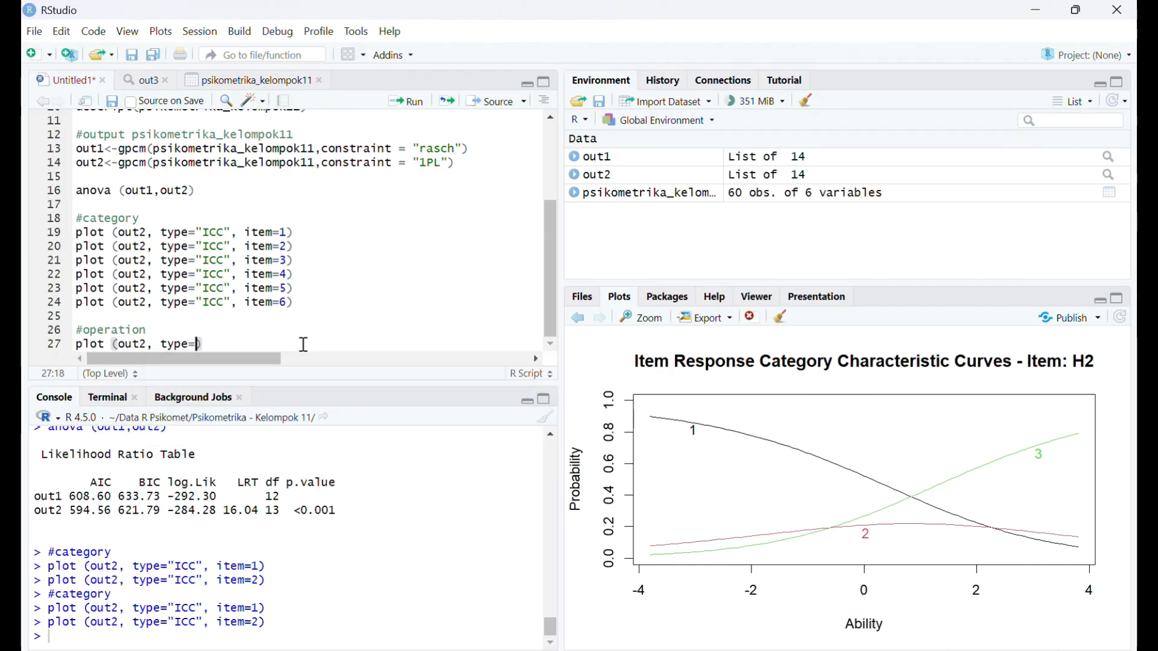
{"action": "type", "text": "\"OCC"}
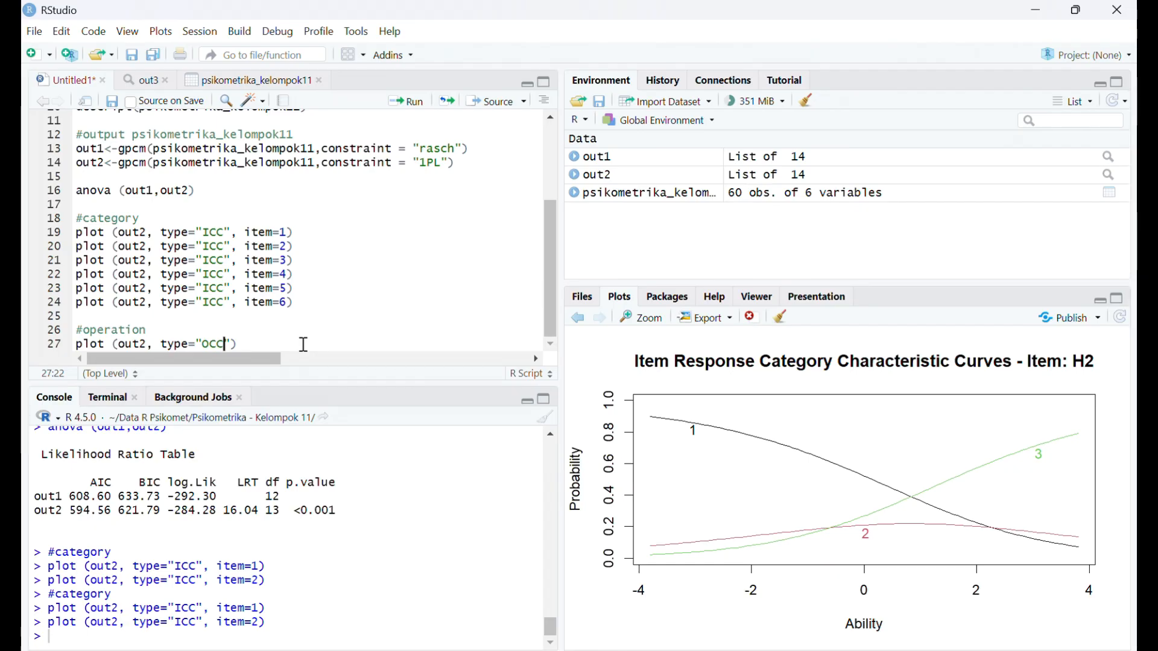
{"action": "type", "text": "u"}
{"action": "type", "text": "\","}
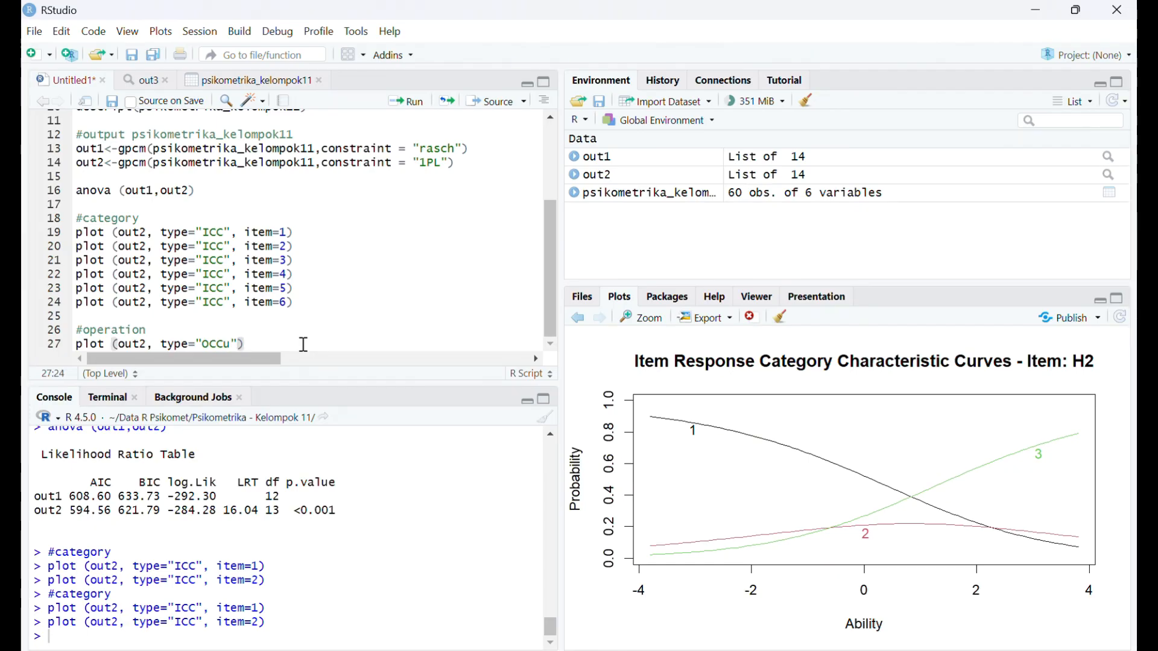
{"action": "type", "text": " ite"}
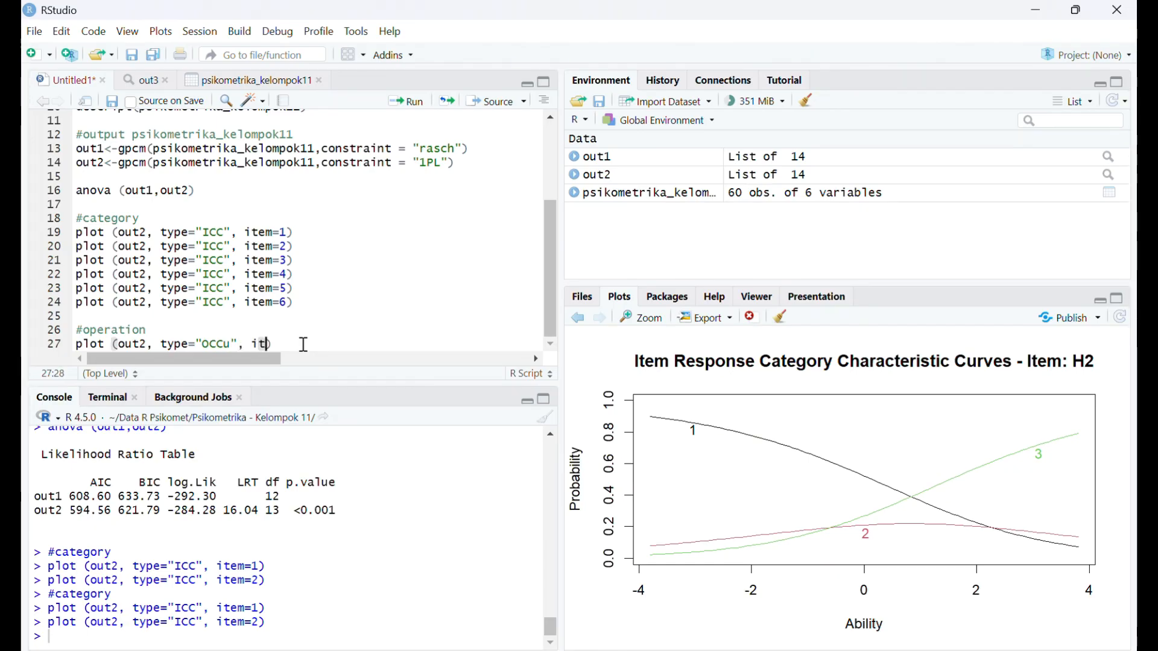
- Complete the OCCu plot call on line 27 with item=1 and run it
{"action": "key", "text": "BackSpace"}
{"action": "key", "text": "BackSpace"}
{"action": "key", "text": "BackSpace"}
{"action": "type", "text": "item=1"}
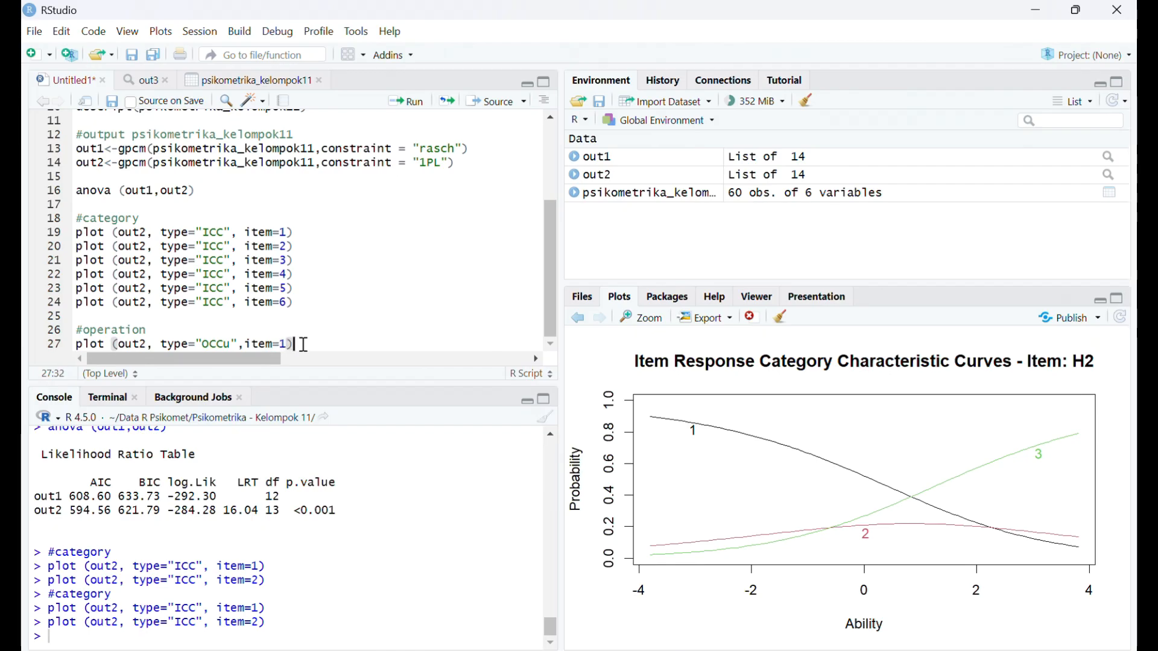
{"action": "left_click", "coordinate": [408, 101]}
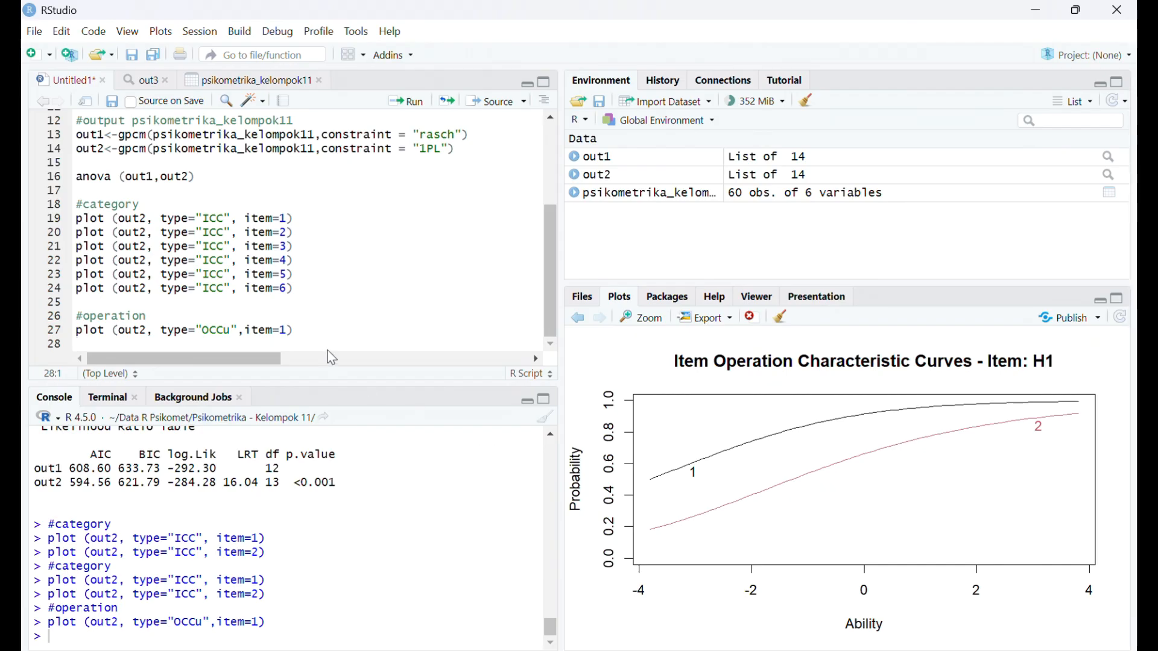
- Copy the OCCu plot line and paste five copies of it on lines 28 to 32
{"action": "left_click_drag", "start_coordinate": [296, 330], "coordinate": [80, 337]}
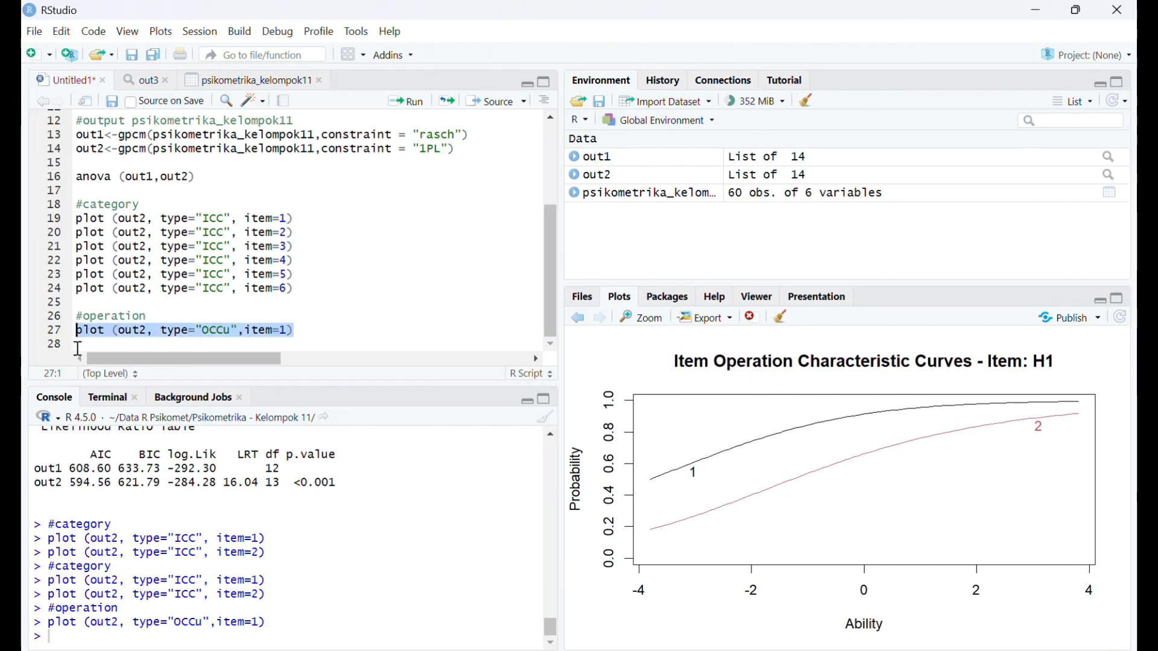
{"action": "key", "text": "ctrl+c"}
{"action": "left_click", "coordinate": [78, 347]}
{"action": "key", "text": "ctrl+v"}
{"action": "key", "text": "Return"}
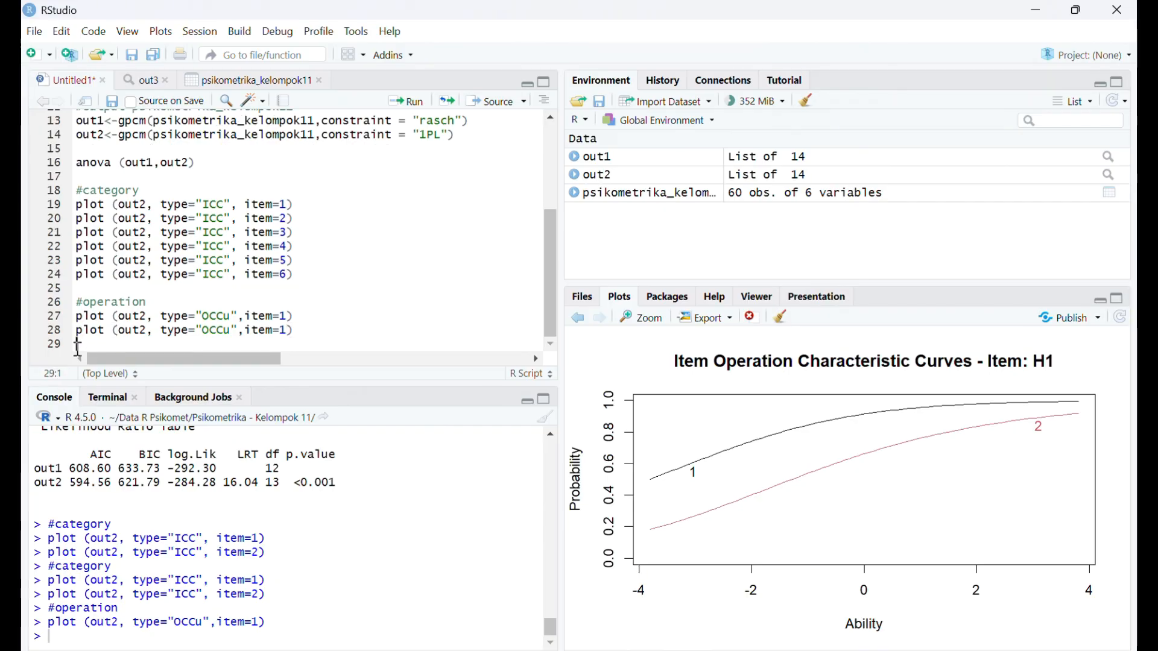
{"action": "key", "text": "ctrl+v"}
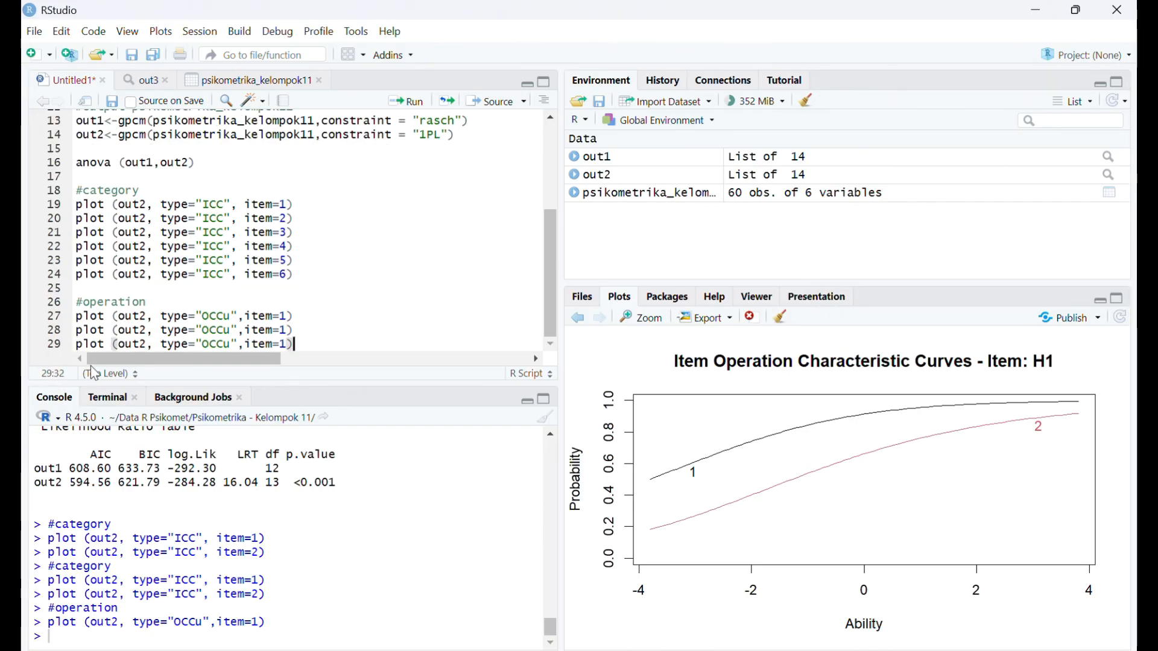
{"action": "key", "text": "Return"}
{"action": "key", "text": "ctrl+v"}
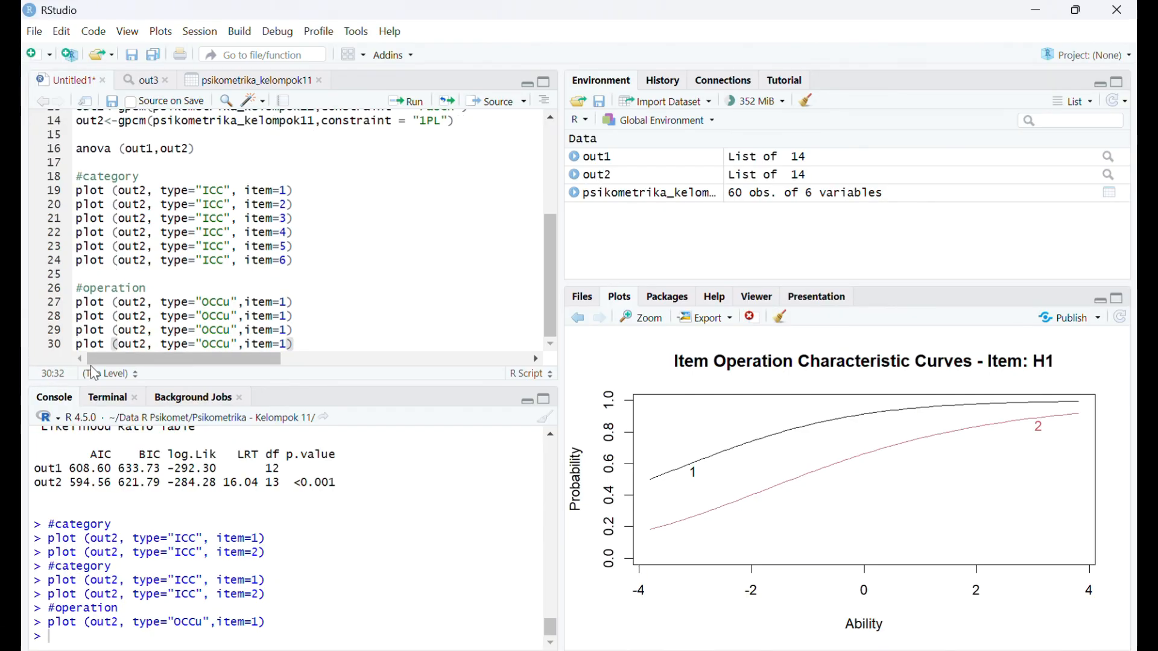
{"action": "key", "text": "Return"}
{"action": "key", "text": "ctrl+v"}
{"action": "key", "text": "Return"}
{"action": "key", "text": "ctrl+v"}
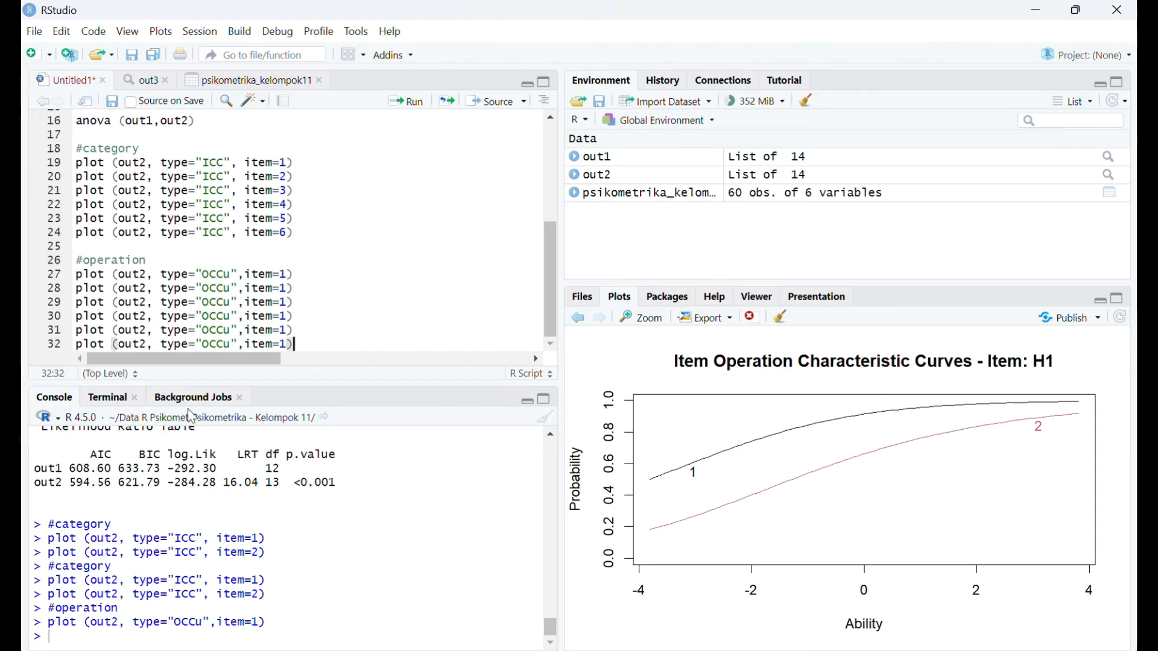
- Change the item argument in the OCCu plot copies on lines 28 to 32 to 2, 3, 4, 5 and 6 respectively
{"action": "left_click", "coordinate": [285, 289]}
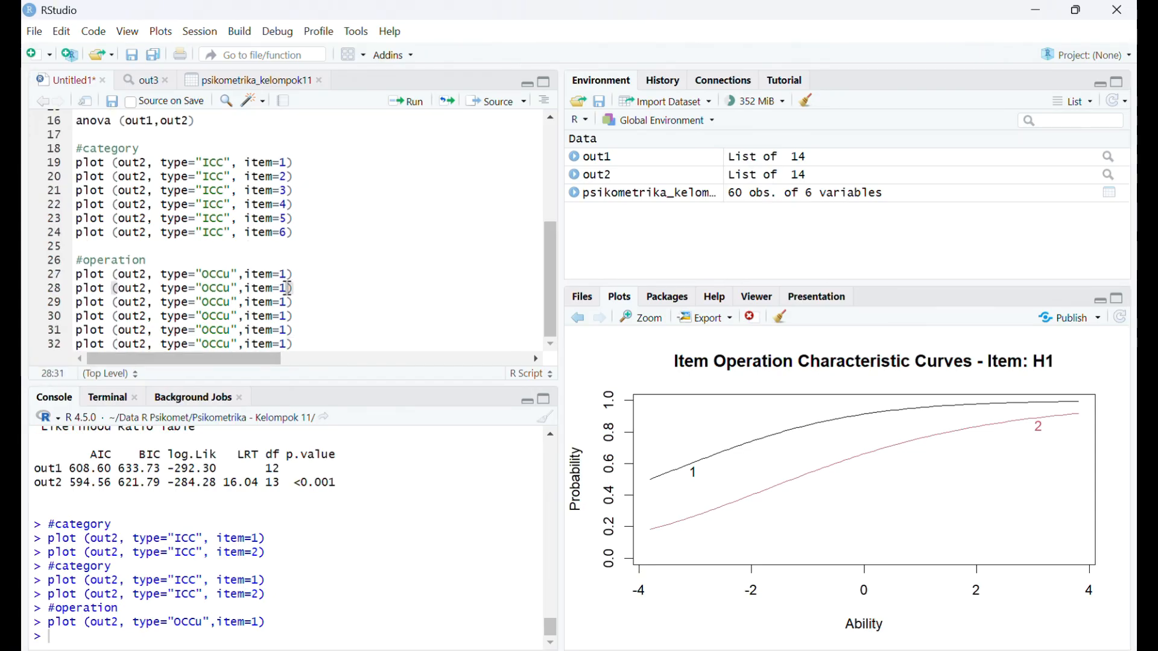
{"action": "type", "text": "2"}
{"action": "left_click", "coordinate": [288, 302]}
{"action": "key", "text": "BackSpace"}
{"action": "type", "text": "3"}
{"action": "key", "text": "BackSpace"}
{"action": "type", "text": "4"}
{"action": "key", "text": "Down"}
{"action": "key", "text": "BackSpace"}
{"action": "type", "text": "5"}
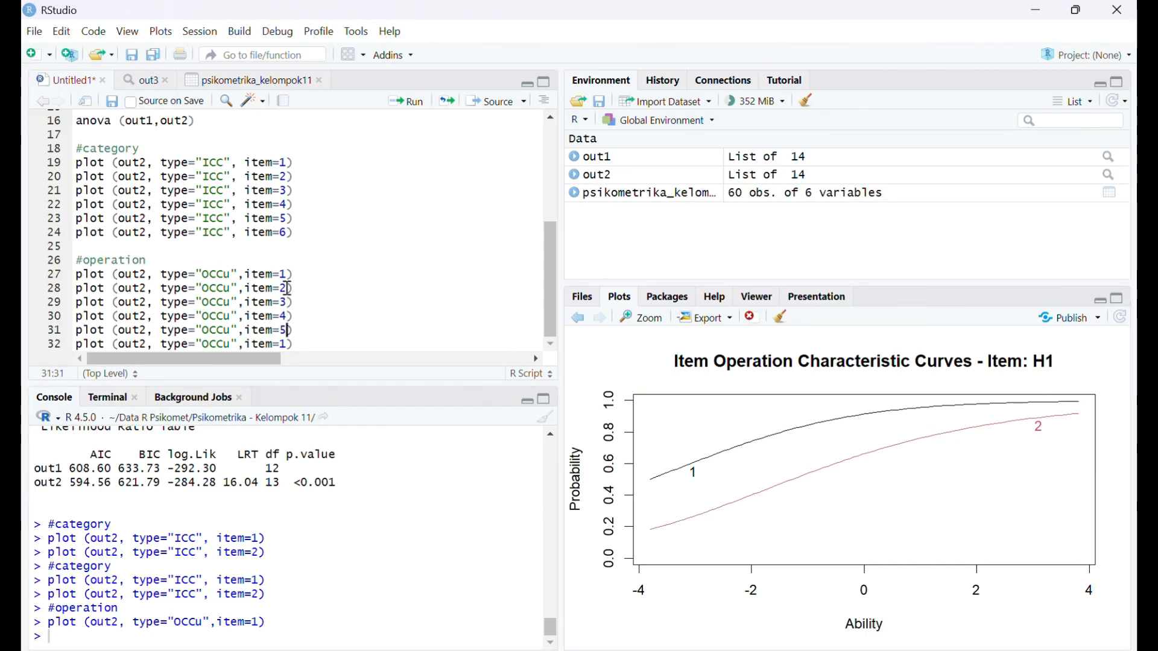
{"action": "key", "text": "Down"}
{"action": "key", "text": "BackSpace"}
{"action": "type", "text": "6"}
- Run the OCCu plot lines for item=1 and item=2, ending with the item=2 curves on display
{"action": "left_click", "coordinate": [300, 287]}
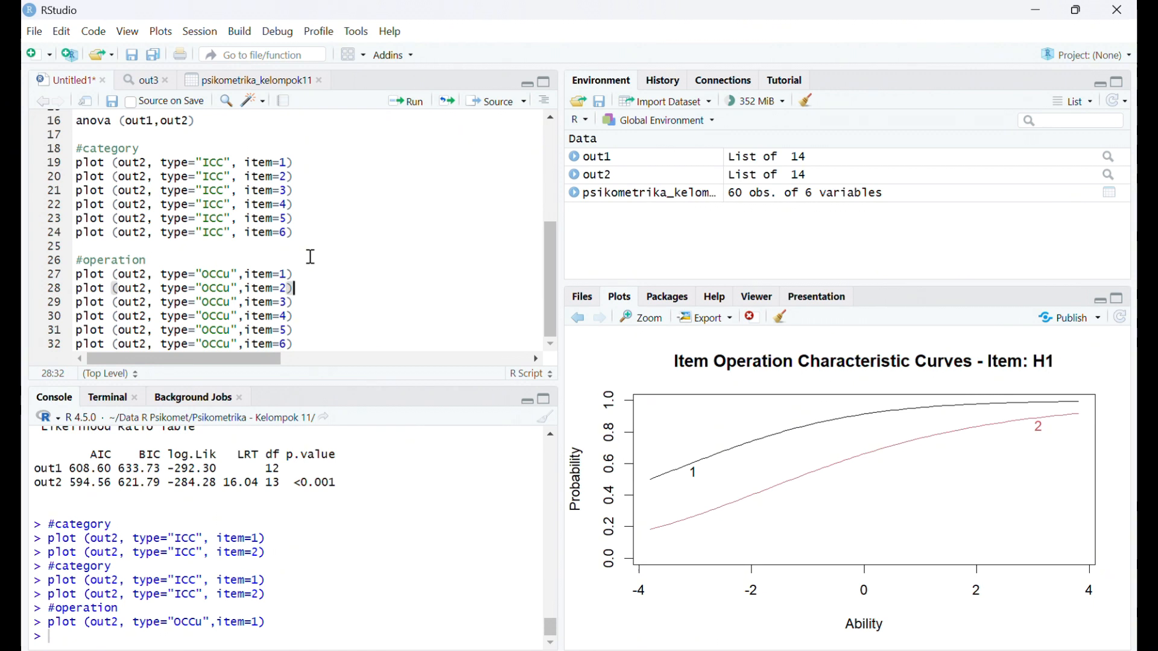
{"action": "left_click", "coordinate": [408, 101]}
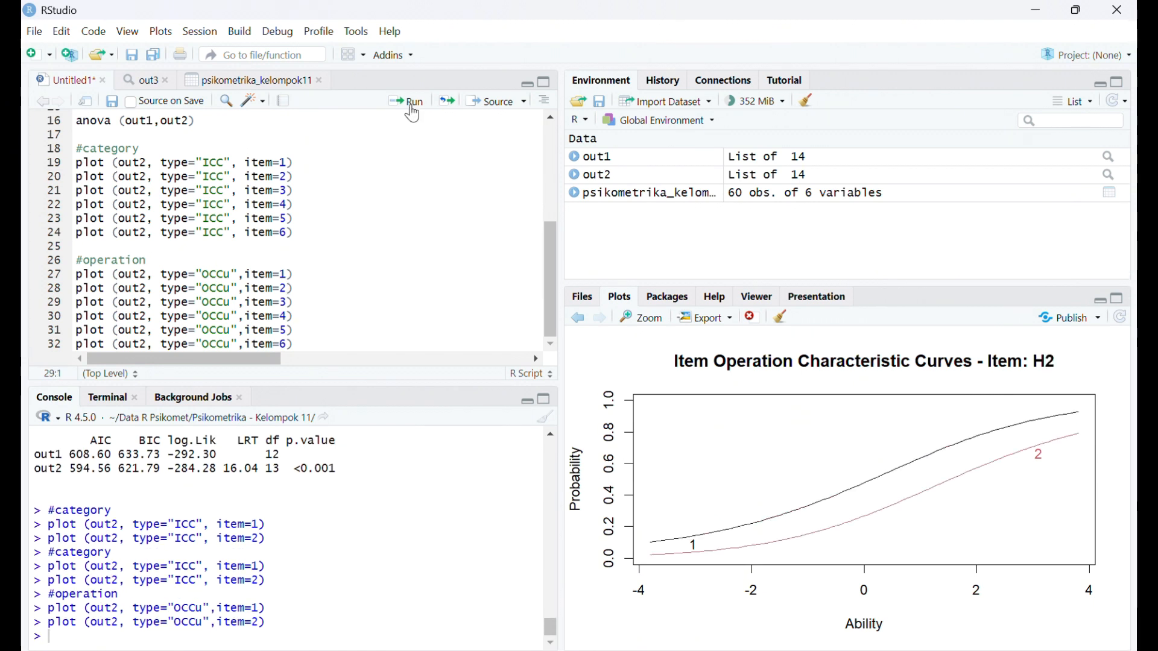
{"action": "left_click", "coordinate": [303, 275]}
{"action": "left_click", "coordinate": [408, 102]}
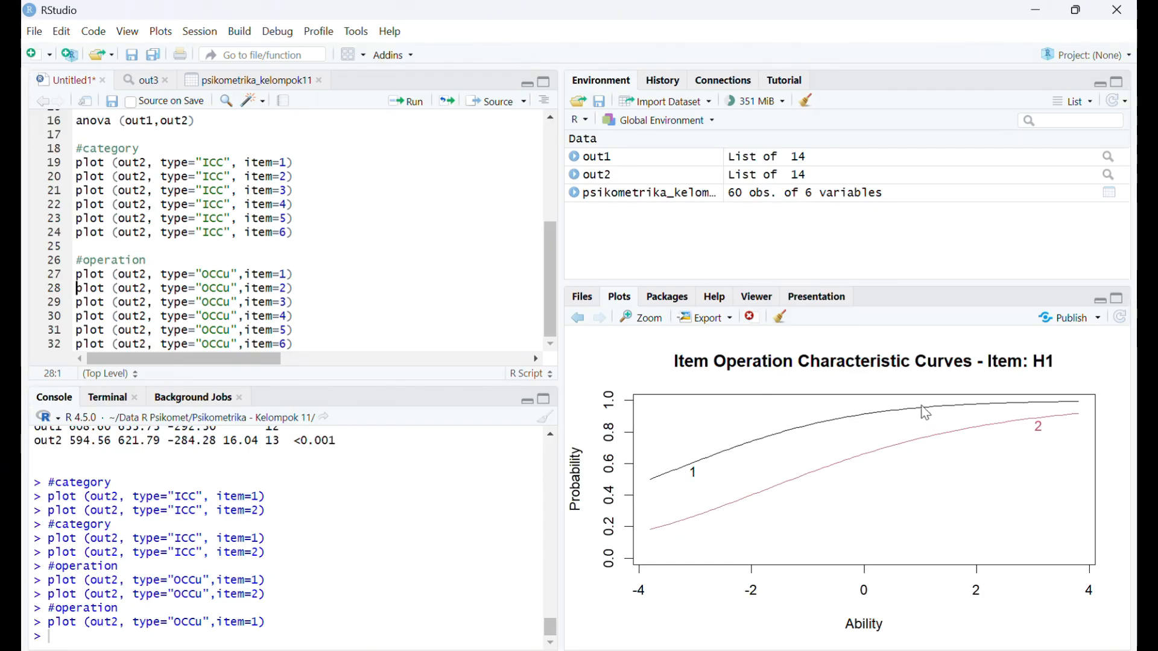
{"action": "left_click", "coordinate": [300, 288]}
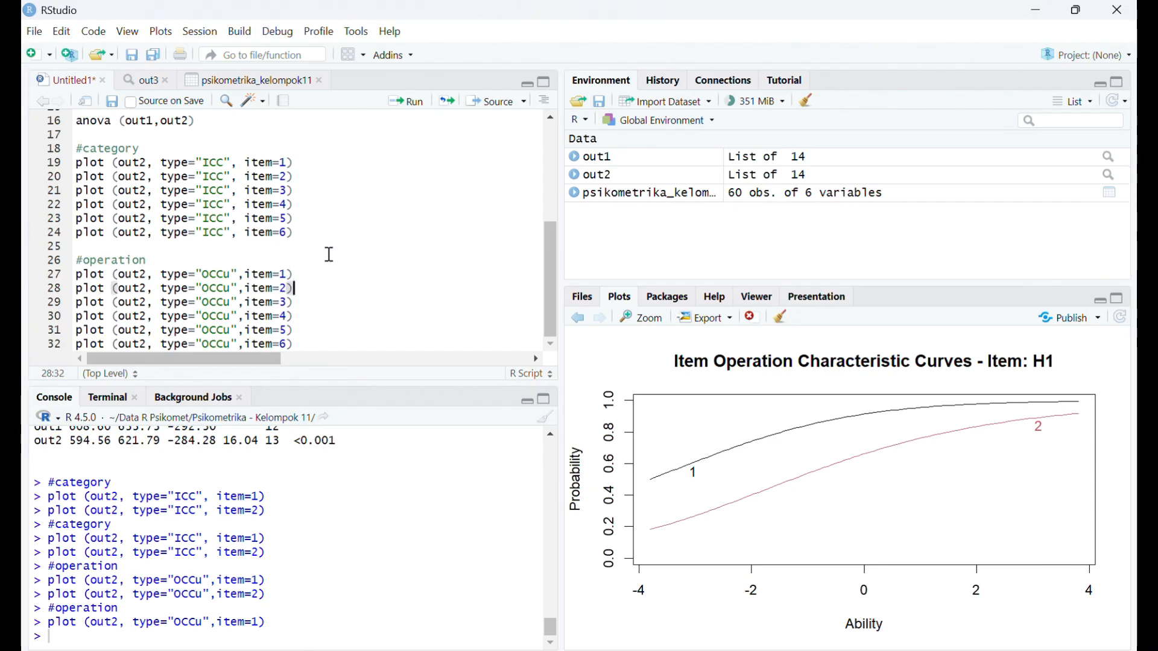
{"action": "left_click", "coordinate": [414, 109]}
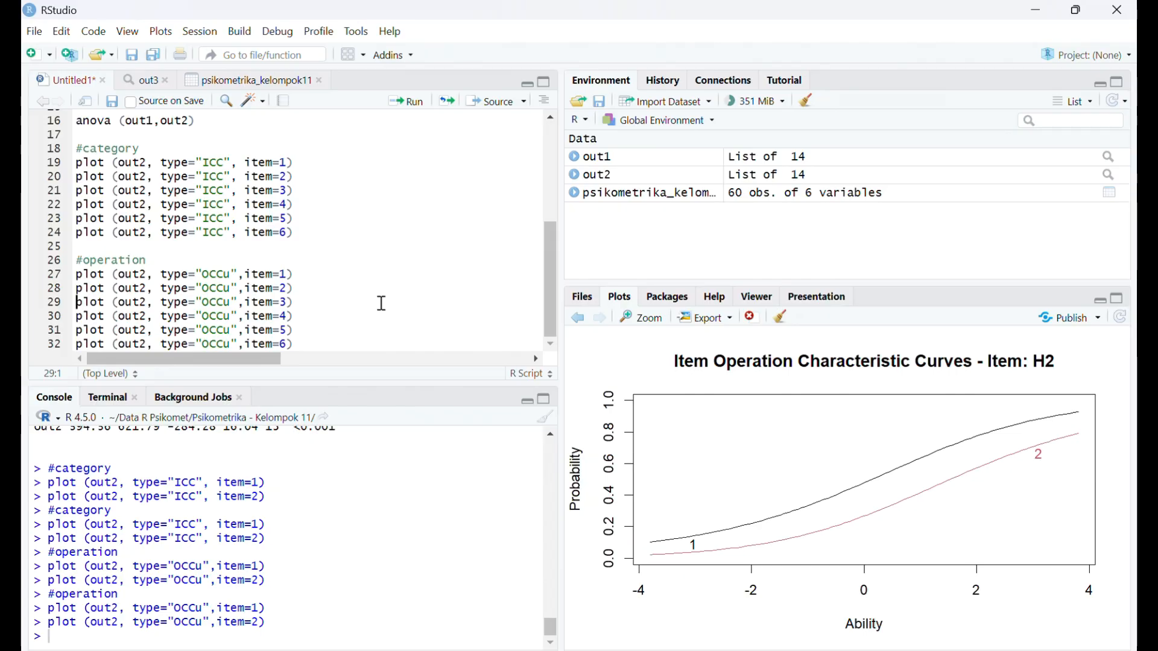
- Add an #information comment on line 34, one blank line below the OCCu plot lines
{"action": "left_click", "coordinate": [319, 343]}
{"action": "key", "text": "Return"}
{"action": "key", "text": "Return"}
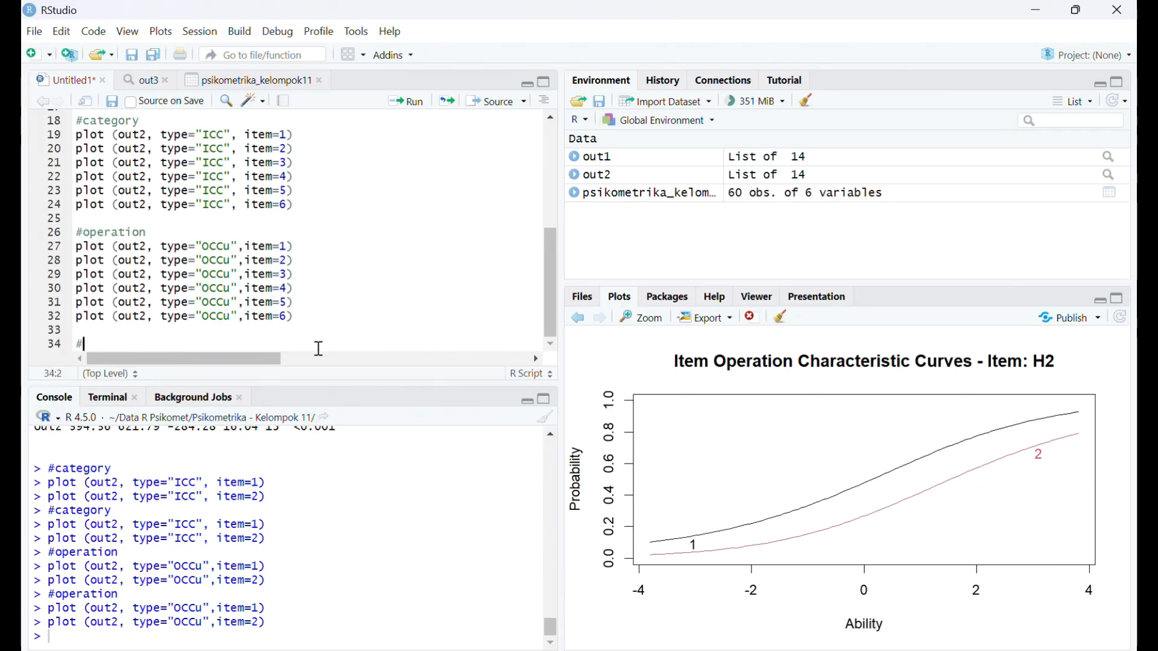
{"action": "type", "text": "#informati"}
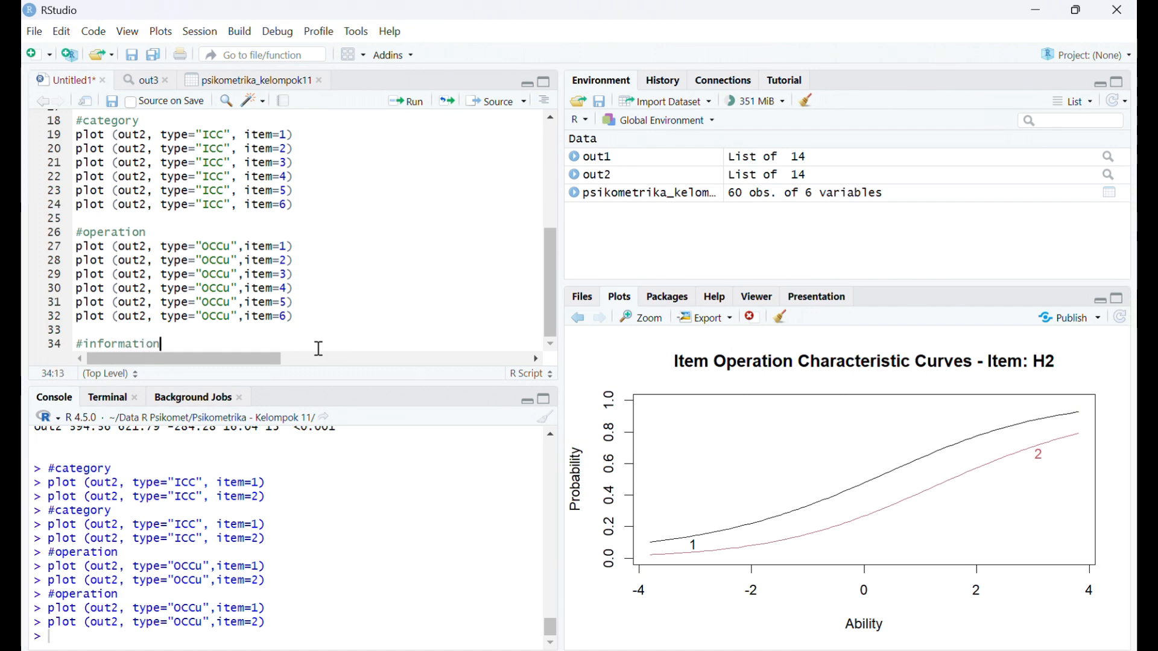
{"action": "type", "text": "on"}
{"action": "key", "text": "Return"}
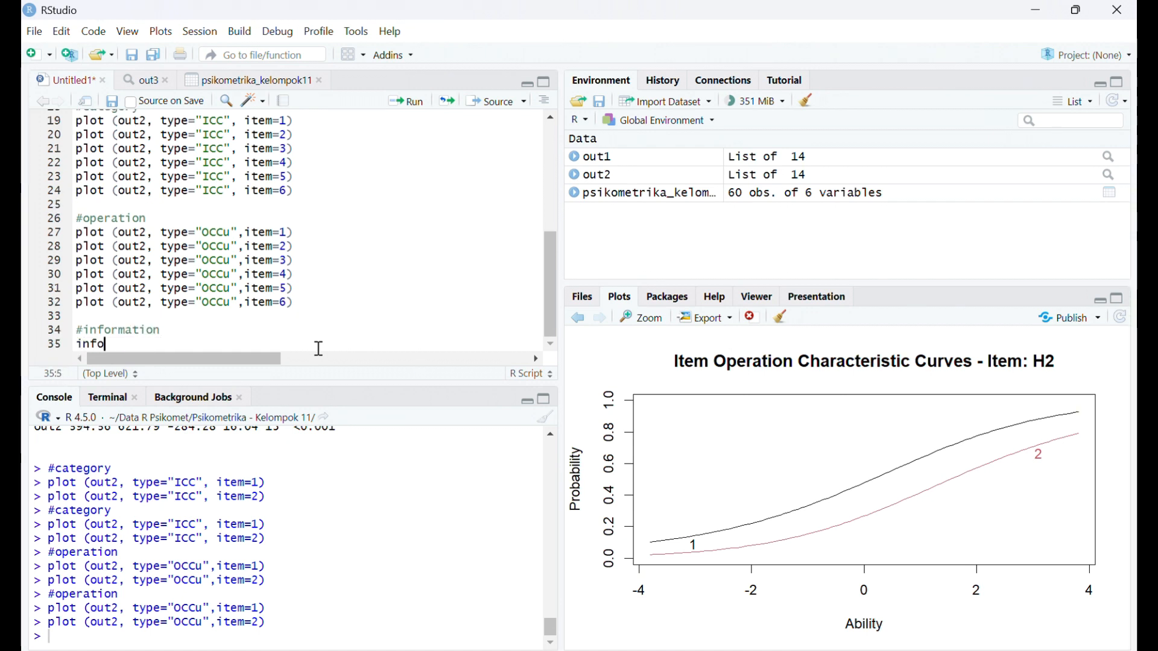
- Write information (out2,c(-10,10),item=1) on line 35 under the #information comment and run it
{"action": "type", "text": "information (out2"}
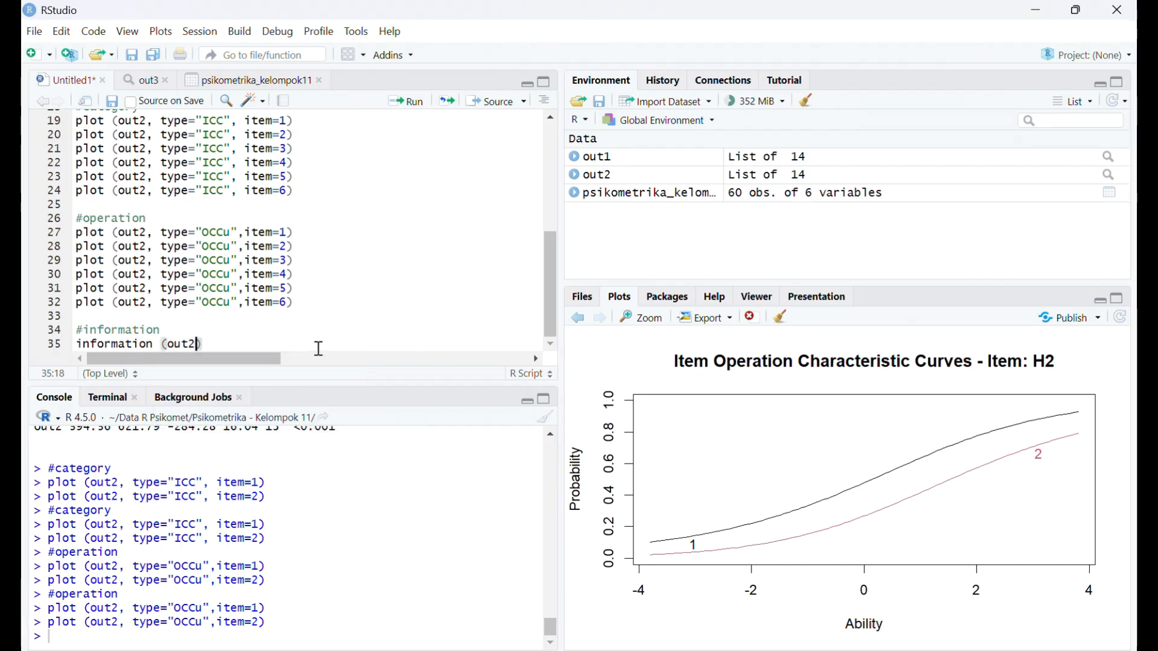
{"action": "type", "text": ", c"}
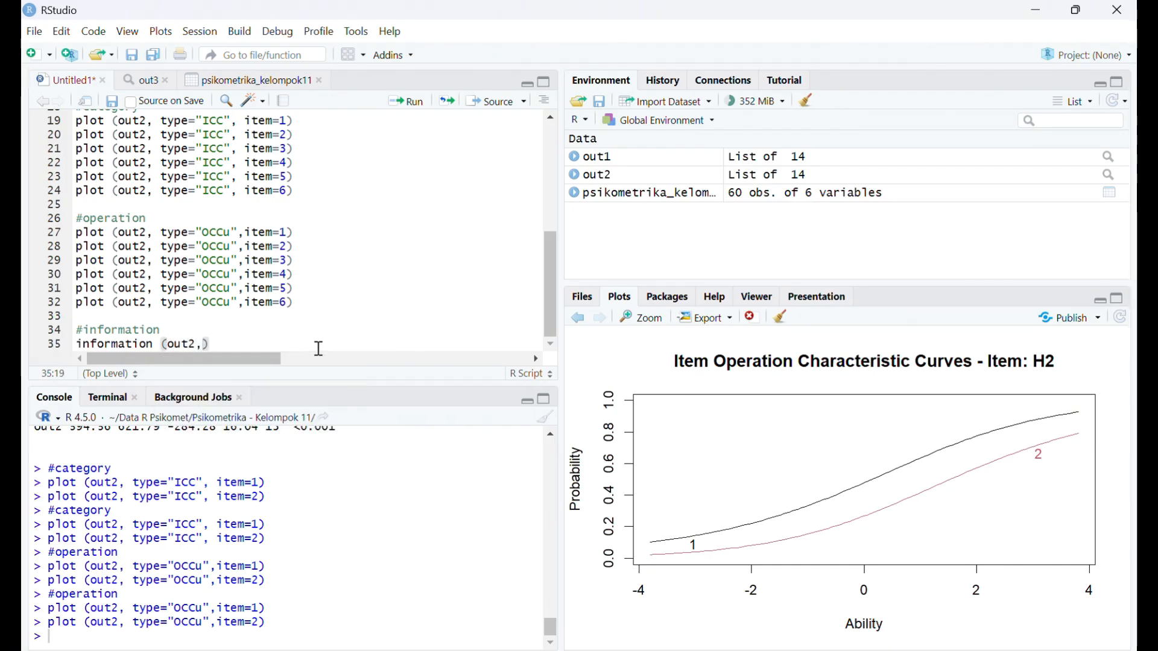
{"action": "key", "text": "BackSpace"}
{"action": "key", "text": "BackSpace"}
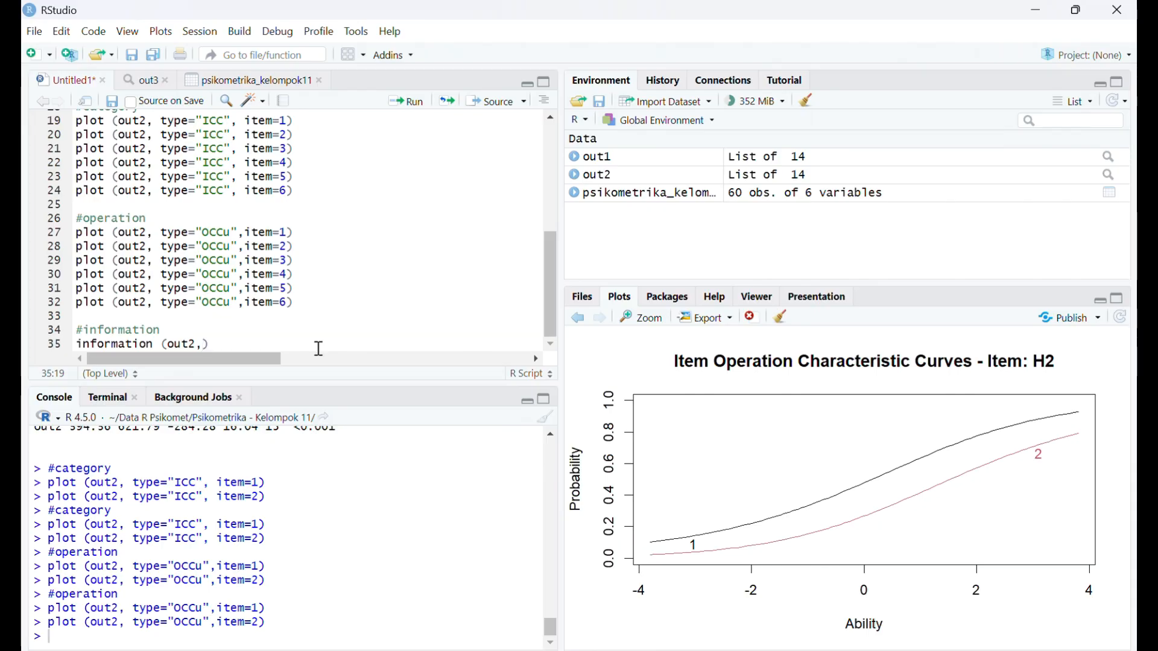
{"action": "type", "text": "c("}
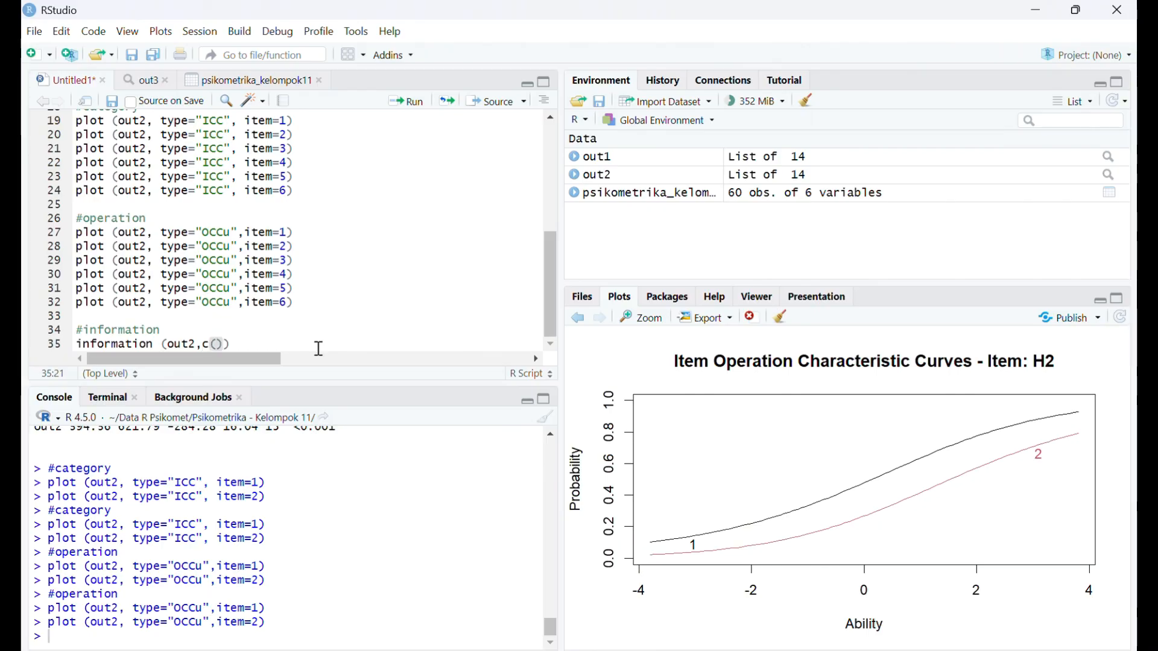
{"action": "type", "text": "-10,10"}
{"action": "key", "text": "Right"}
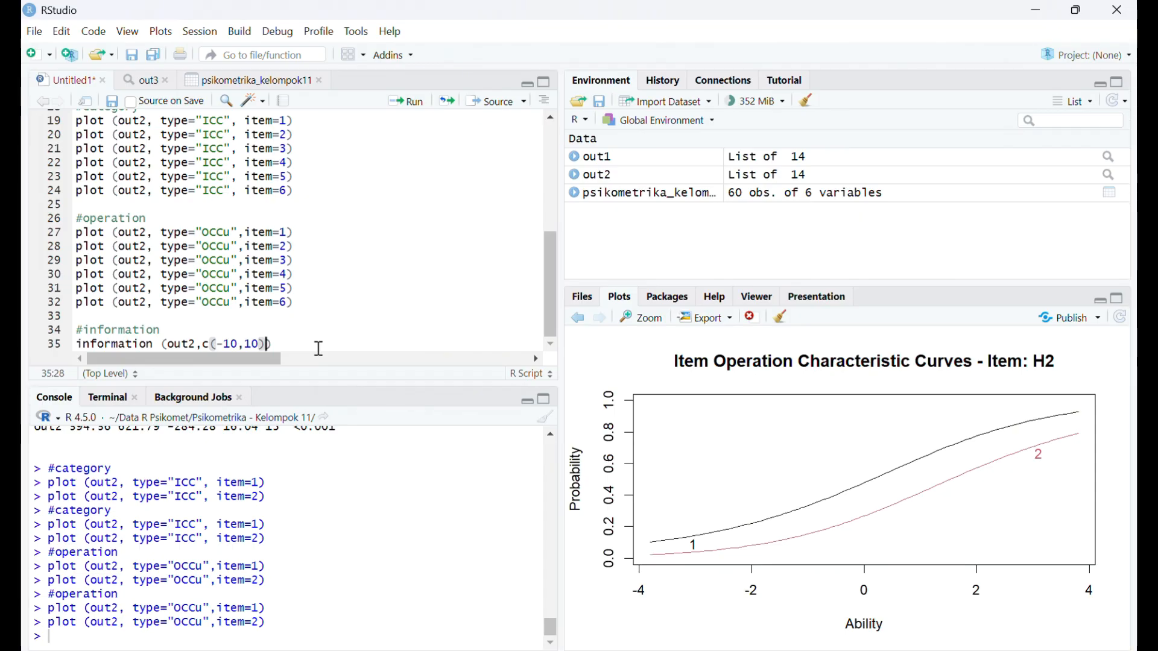
{"action": "type", "text": ",item"}
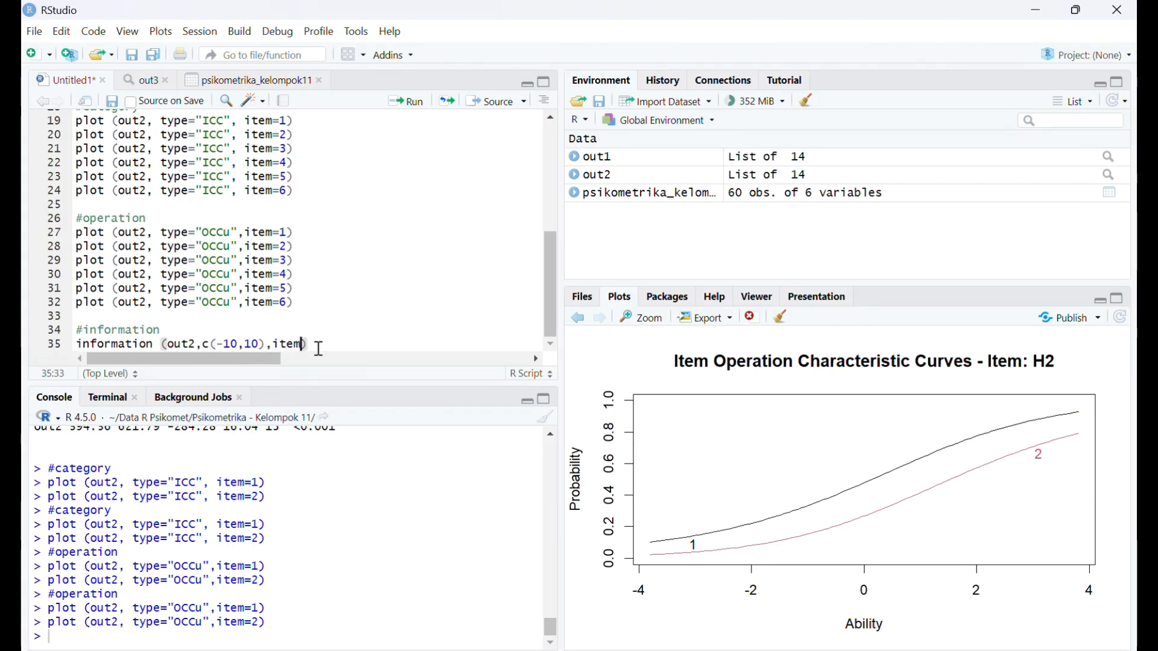
{"action": "type", "text": "=1"}
{"action": "left_click", "coordinate": [421, 106]}
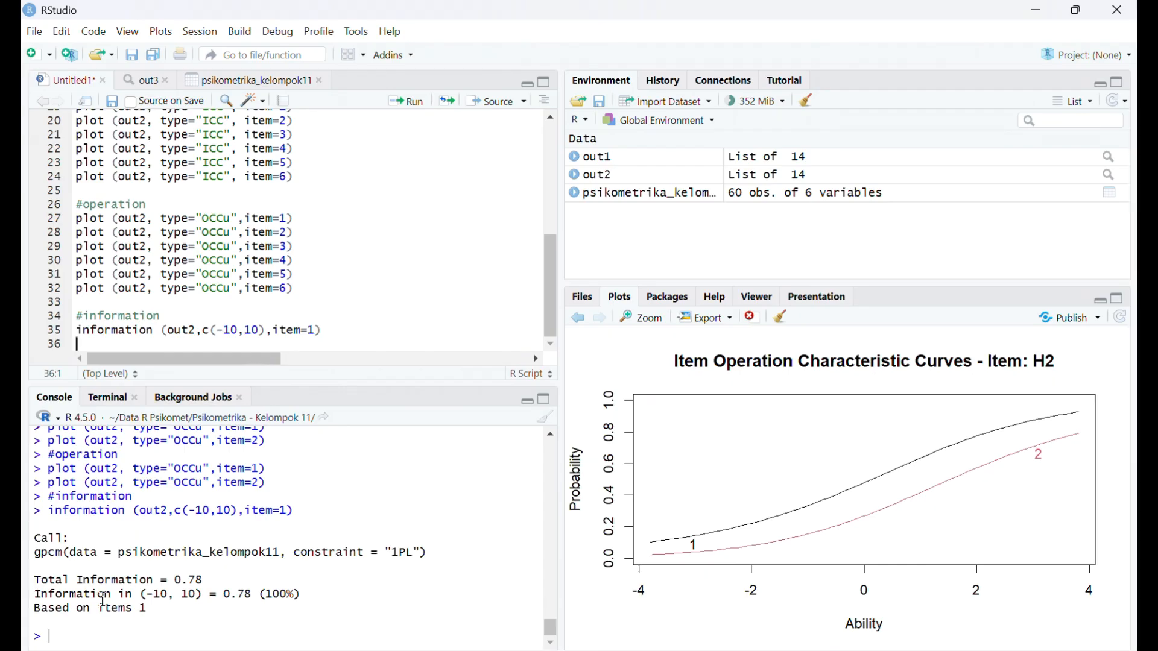
- Copy the information line for item=1 and paste five copies of it on lines 36 to 40
{"action": "left_click", "coordinate": [322, 331]}
{"action": "left_click_drag", "start_coordinate": [323, 331], "coordinate": [75, 333]}
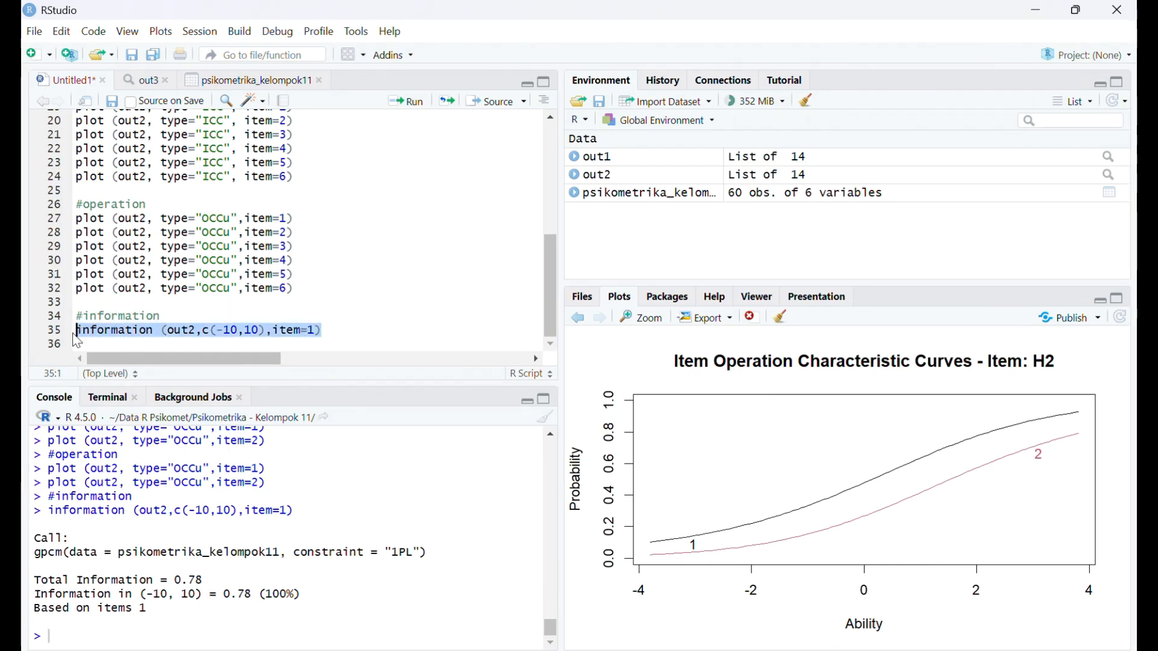
{"action": "key", "text": "ctrl+c"}
{"action": "left_click", "coordinate": [78, 344]}
{"action": "key", "text": "ctrl+v"}
{"action": "key", "text": "Return"}
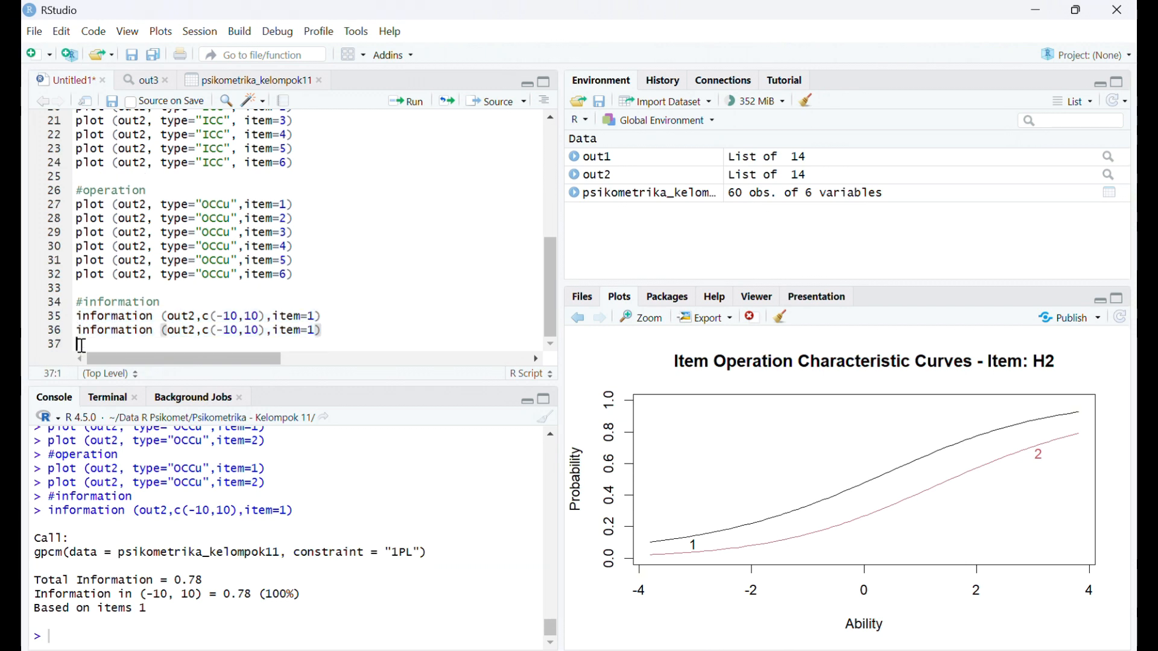
{"action": "key", "text": "ctrl+v"}
{"action": "key", "text": "Return"}
{"action": "key", "text": "ctrl+v"}
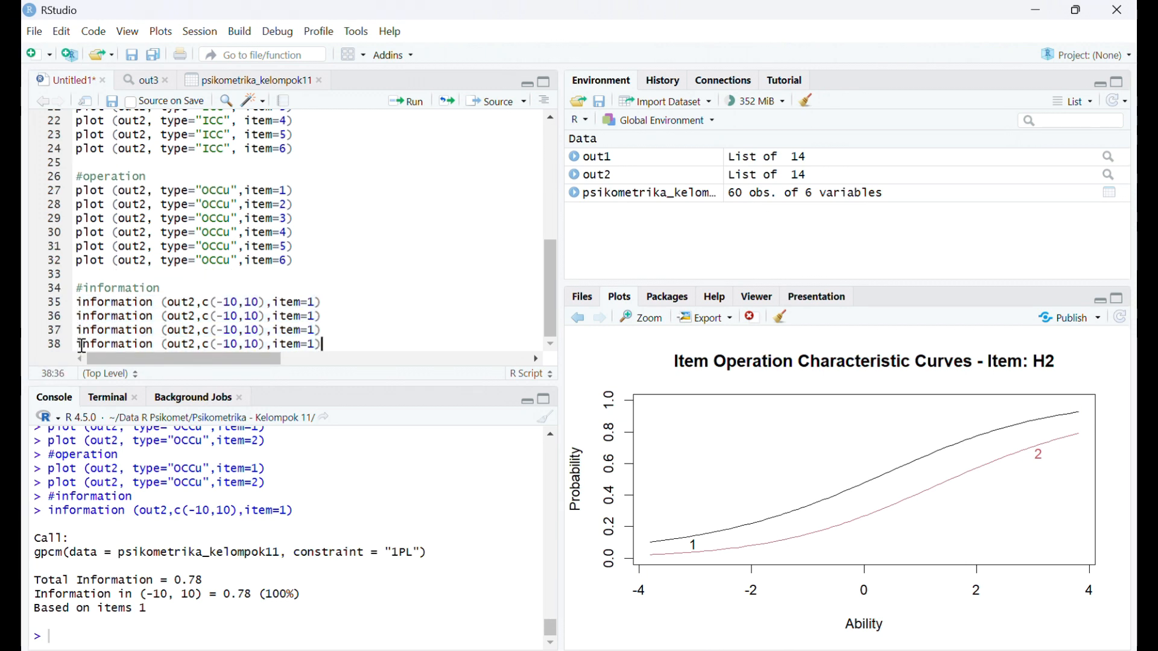
{"action": "key", "text": "Return"}
{"action": "key", "text": "ctrl+v"}
{"action": "key", "text": "Return"}
{"action": "key", "text": "ctrl+v"}
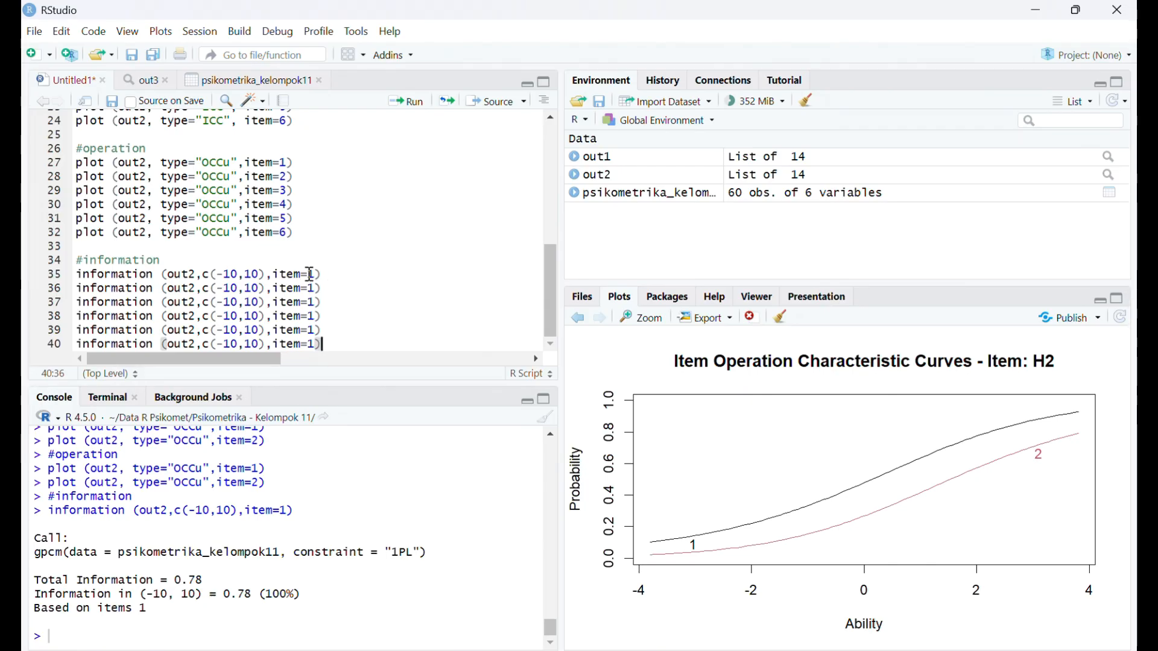
- Change the item argument in the information copies on lines 36 to 40 to 2, 3, 4, 5 and 6 respectively
{"action": "left_click", "coordinate": [317, 290]}
{"action": "key", "text": "BackSpace"}
{"action": "type", "text": "2"}
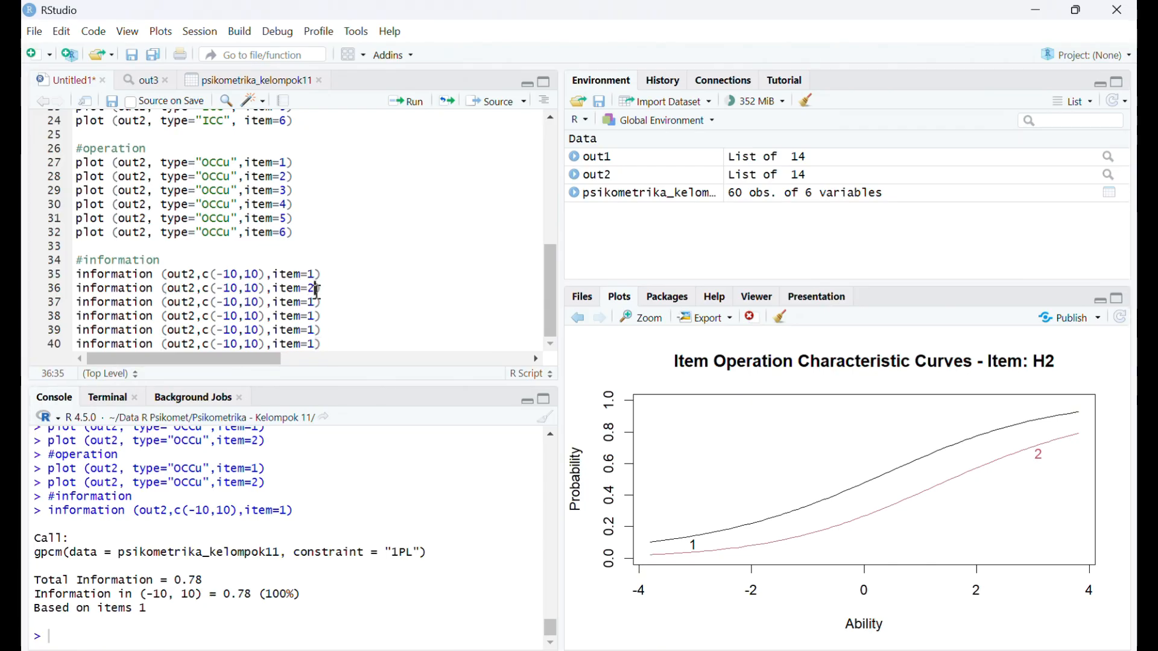
{"action": "key", "text": "Down"}
{"action": "key", "text": "BackSpace"}
{"action": "type", "text": "3"}
{"action": "key", "text": "Down"}
{"action": "key", "text": "BackSpace"}
{"action": "type", "text": "4"}
{"action": "key", "text": "Down"}
{"action": "key", "text": "BackSpace"}
{"action": "type", "text": "5"}
{"action": "key", "text": "Down"}
{"action": "key", "text": "BackSpace"}
- Run the information lines for item=2 through item=6 one after another
{"action": "left_click", "coordinate": [320, 289]}
{"action": "left_click", "coordinate": [405, 101]}
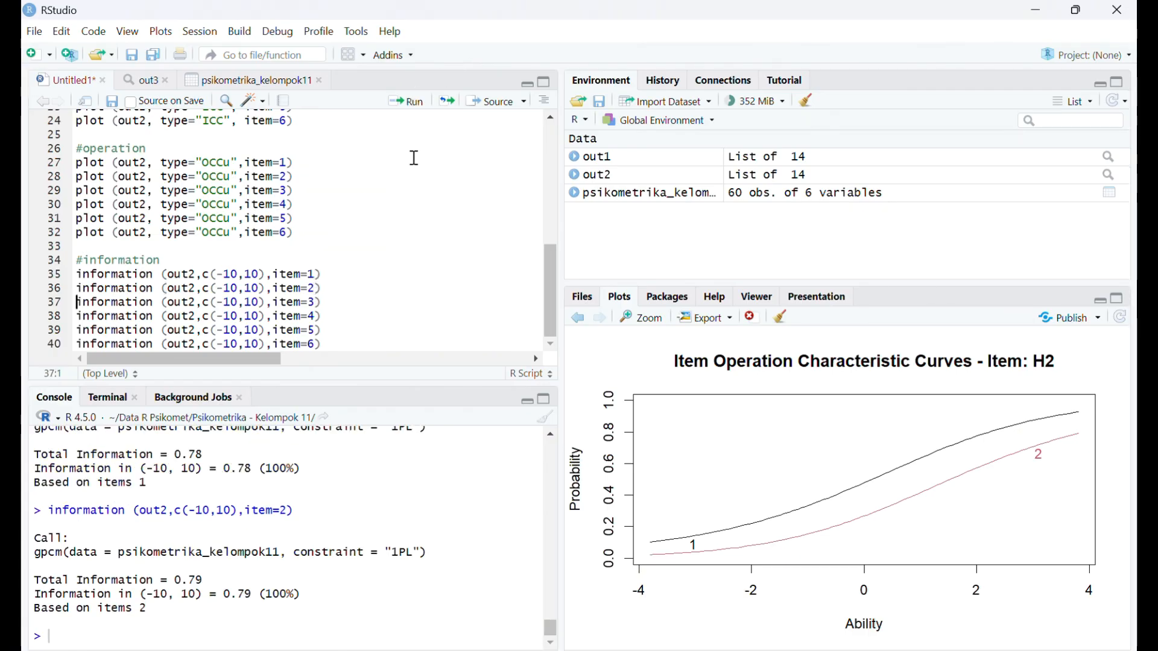
{"action": "left_click", "coordinate": [338, 302]}
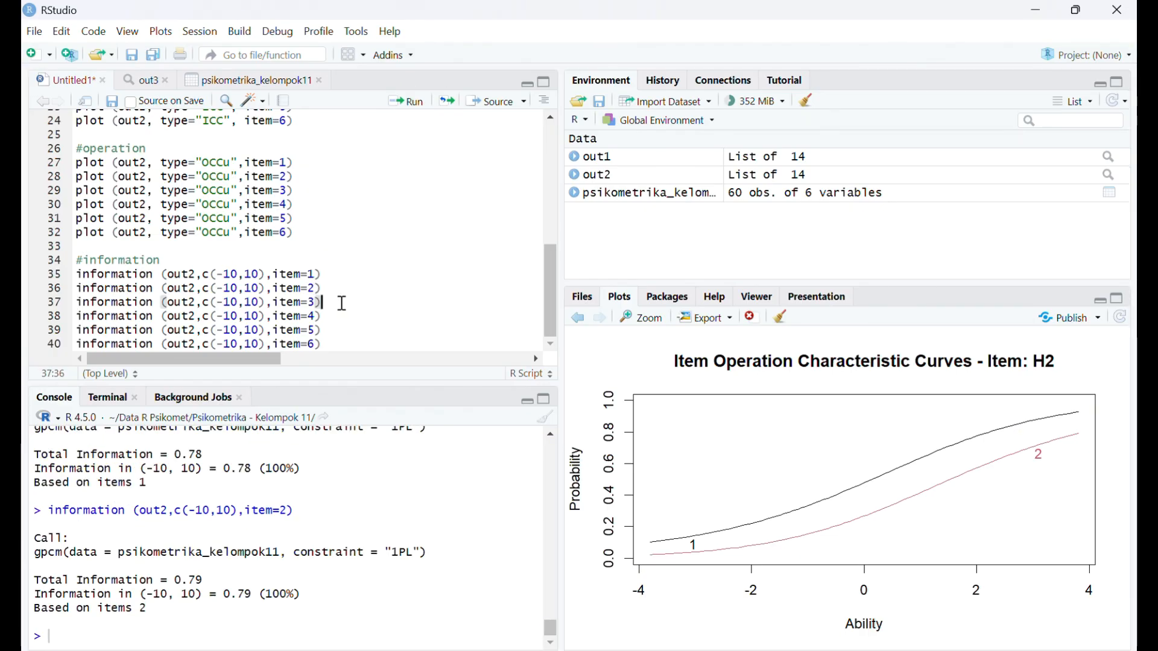
{"action": "left_click", "coordinate": [414, 103]}
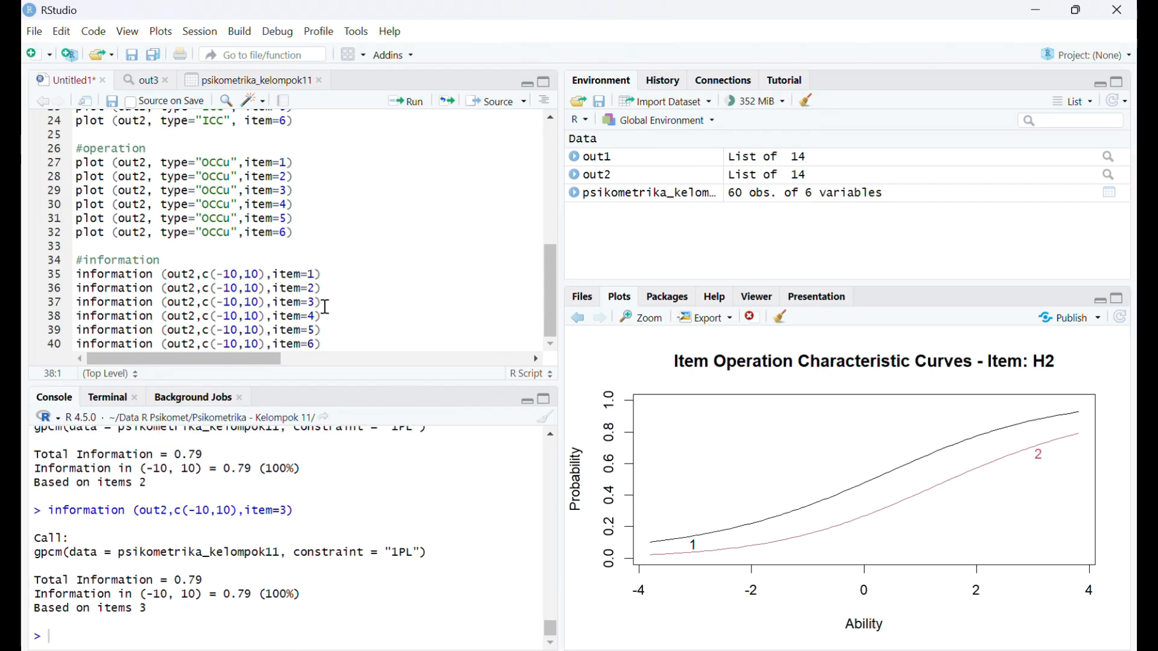
{"action": "left_click", "coordinate": [401, 101]}
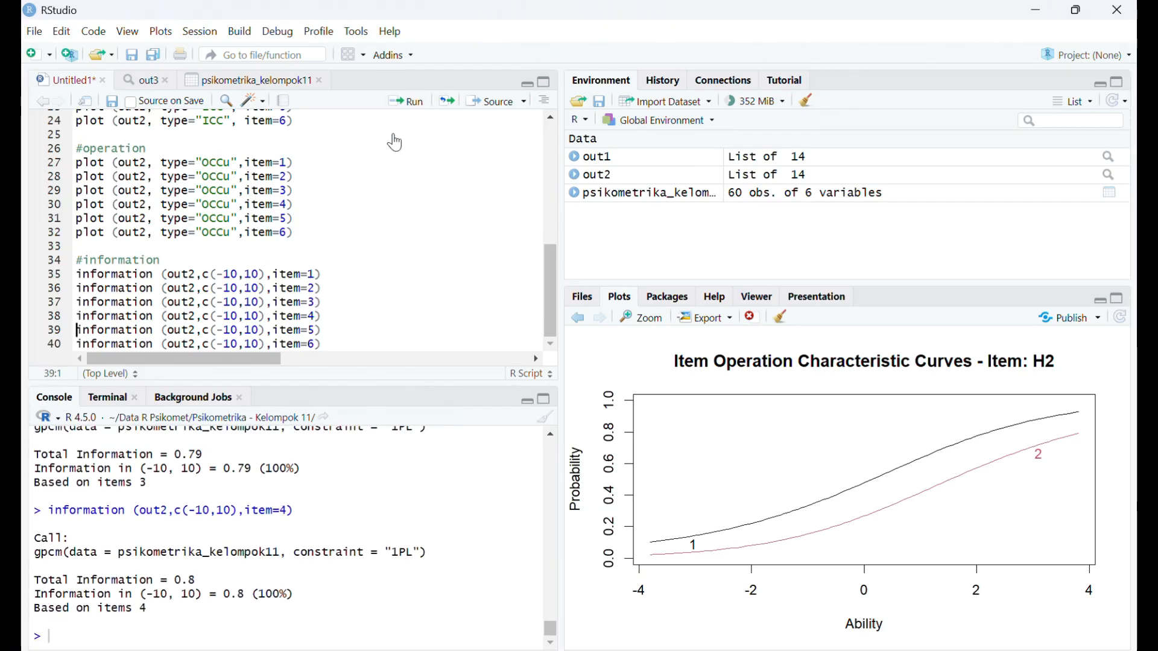
{"action": "left_click", "coordinate": [330, 329]}
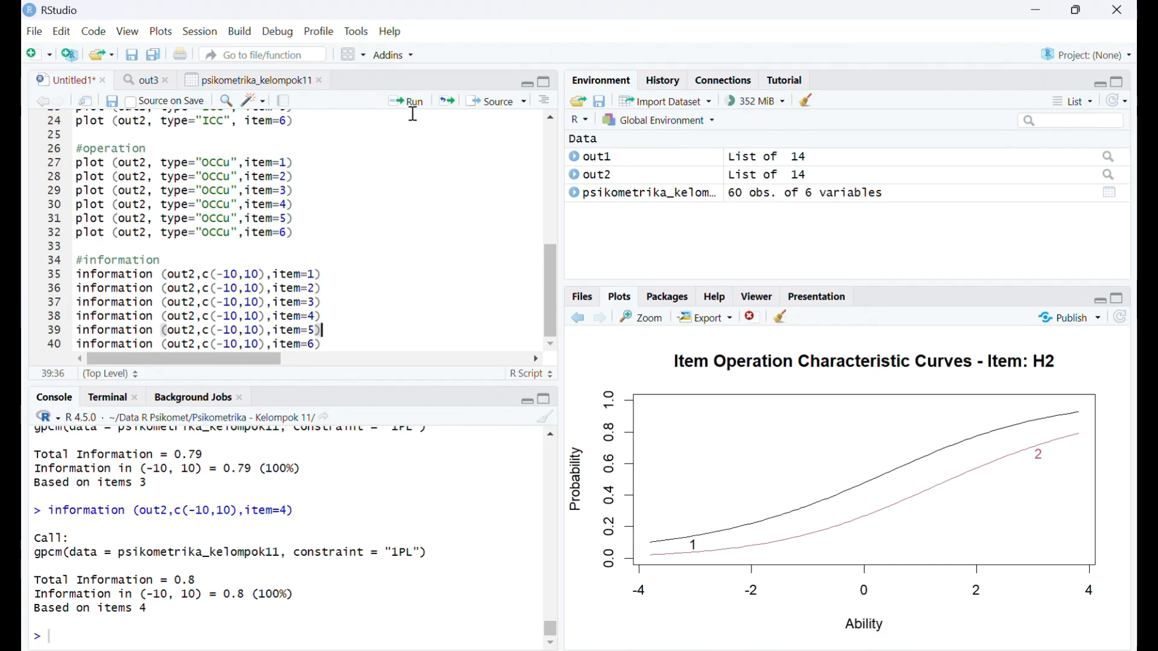
{"action": "left_click", "coordinate": [412, 100]}
{"action": "left_click", "coordinate": [323, 341]}
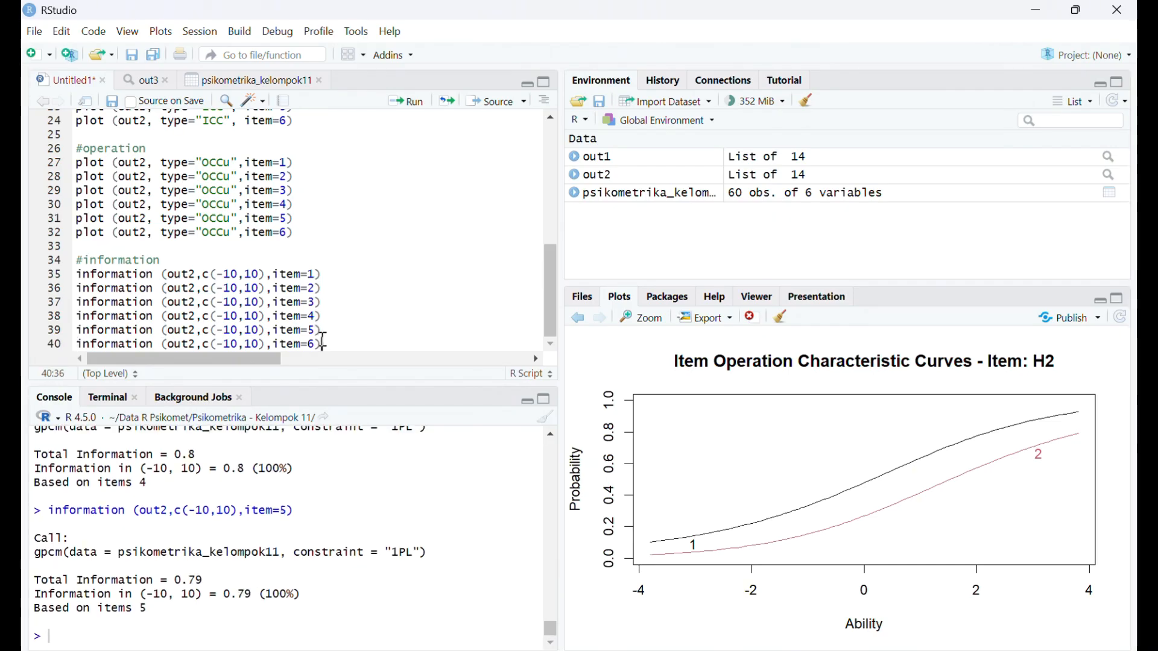
{"action": "left_click", "coordinate": [412, 101]}
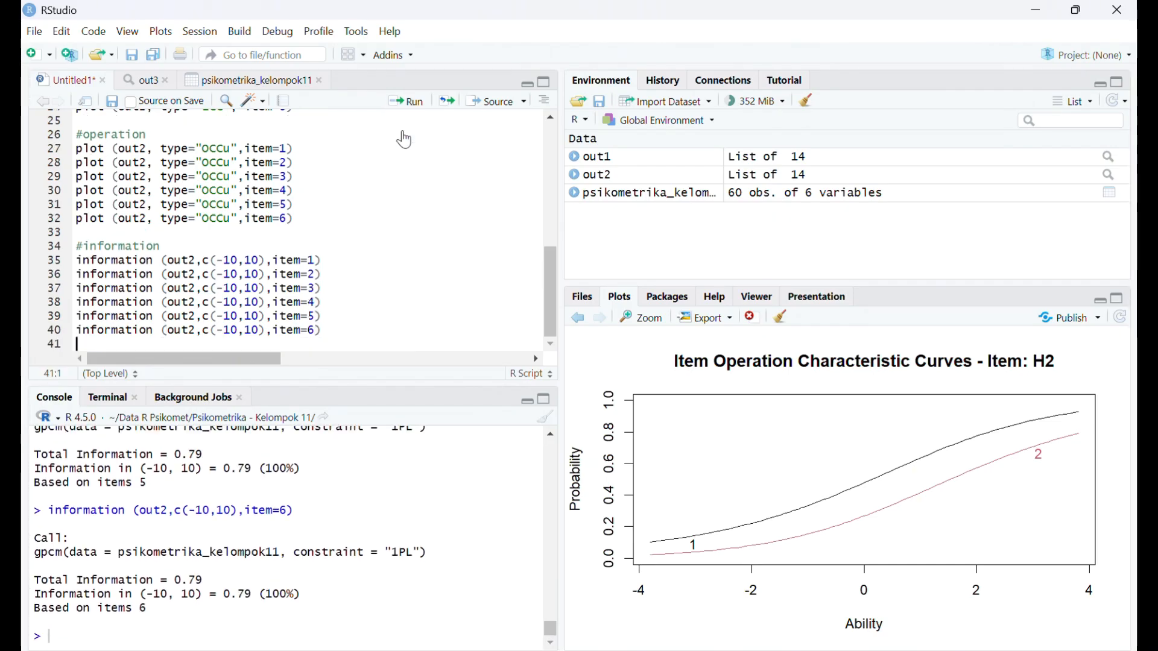
- Review the console's total information and the information in the range -10 to 10 for each of items 1 to 6
{"action": "scroll", "coordinate": [273, 617], "scroll_direction": "up", "scroll_amount": 9}
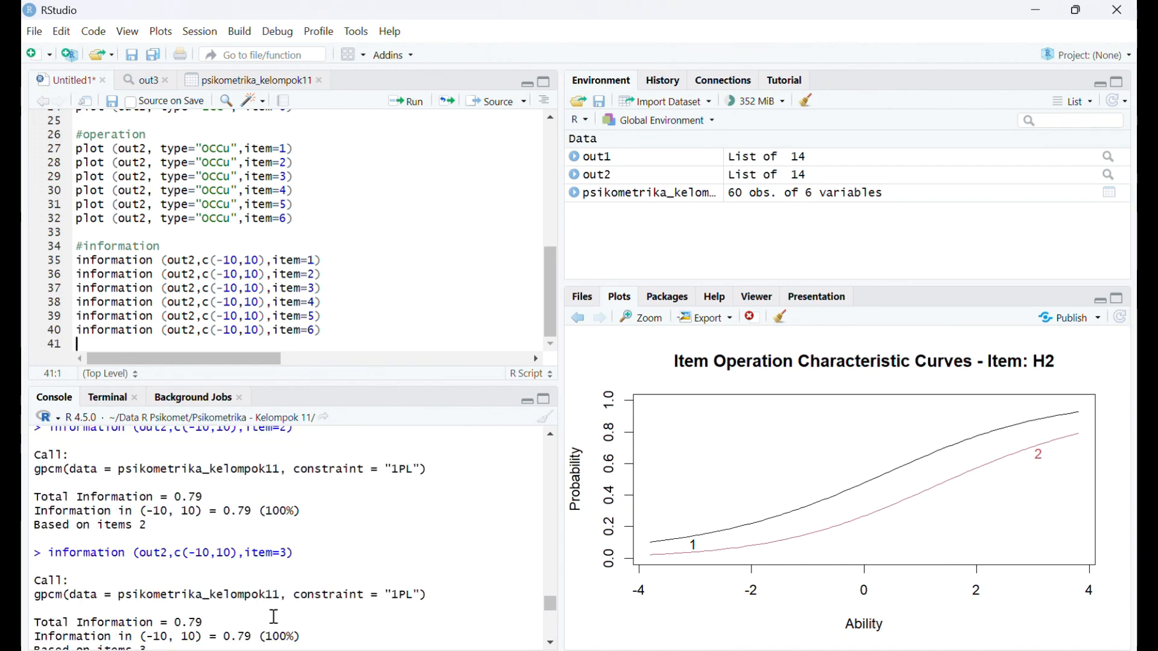
{"action": "scroll", "coordinate": [273, 617], "scroll_direction": "up", "scroll_amount": 5}
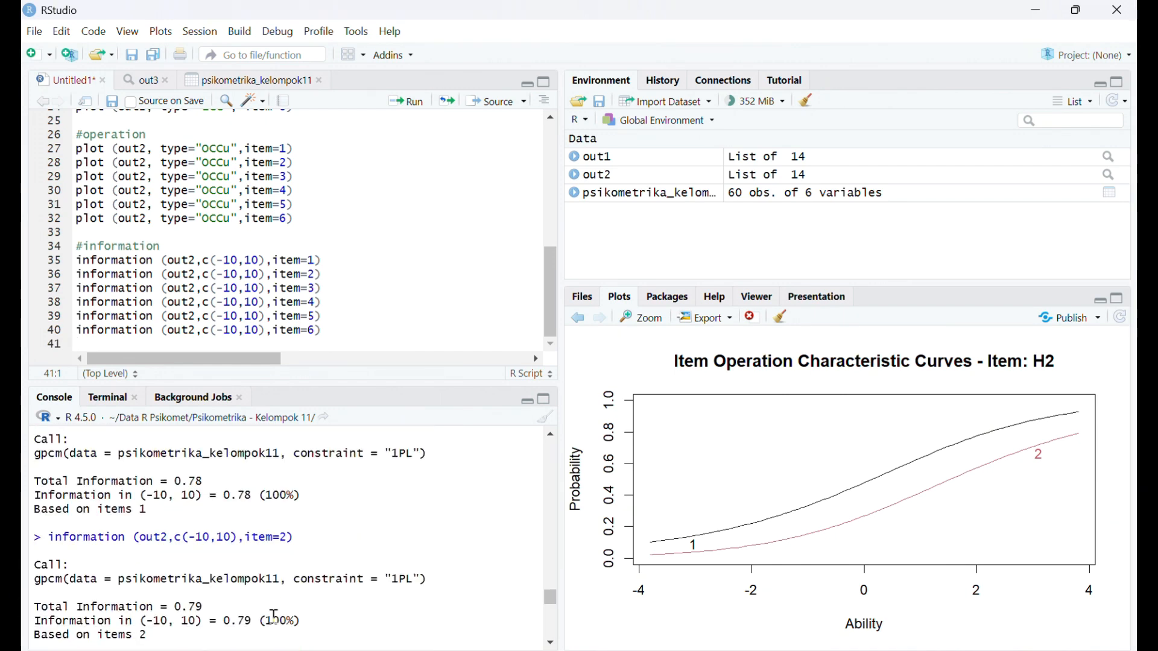
{"action": "scroll", "coordinate": [275, 595], "scroll_direction": "up", "scroll_amount": 2}
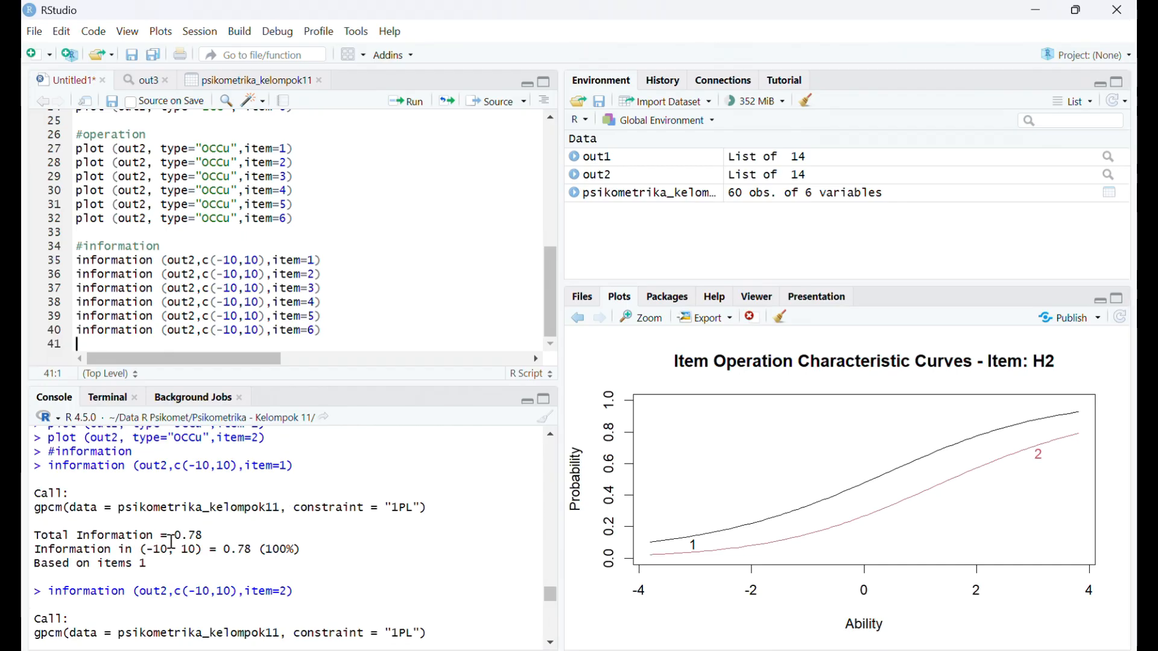
{"action": "scroll", "coordinate": [171, 542], "scroll_direction": "down", "scroll_amount": 2}
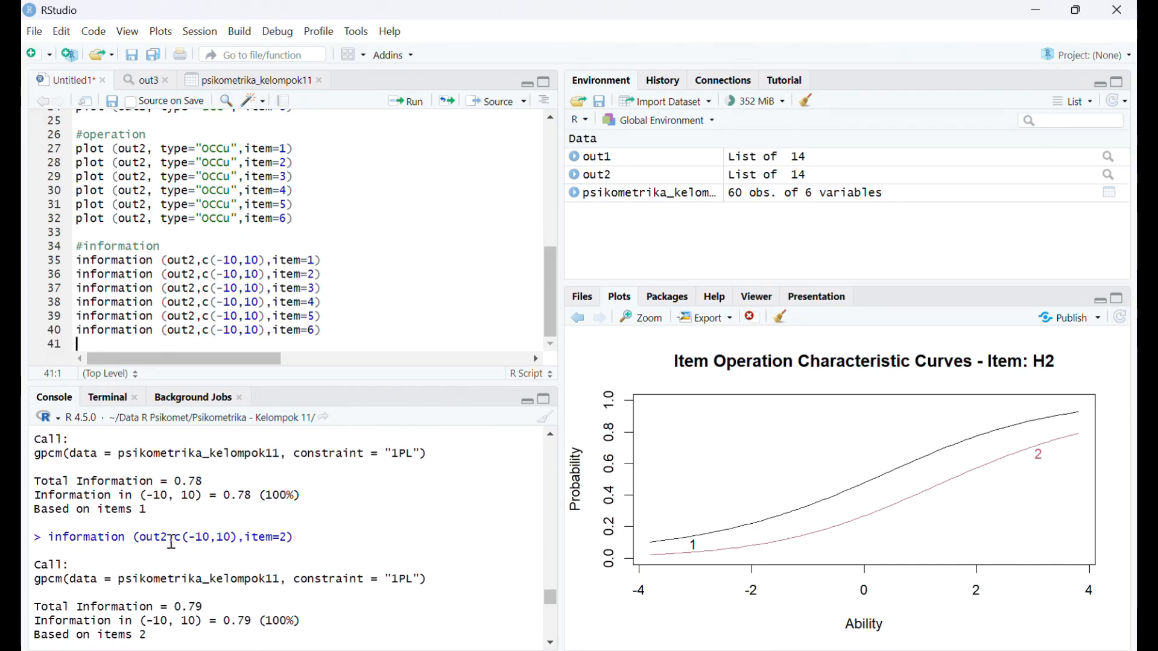
{"action": "scroll", "coordinate": [242, 558], "scroll_direction": "down", "scroll_amount": 3}
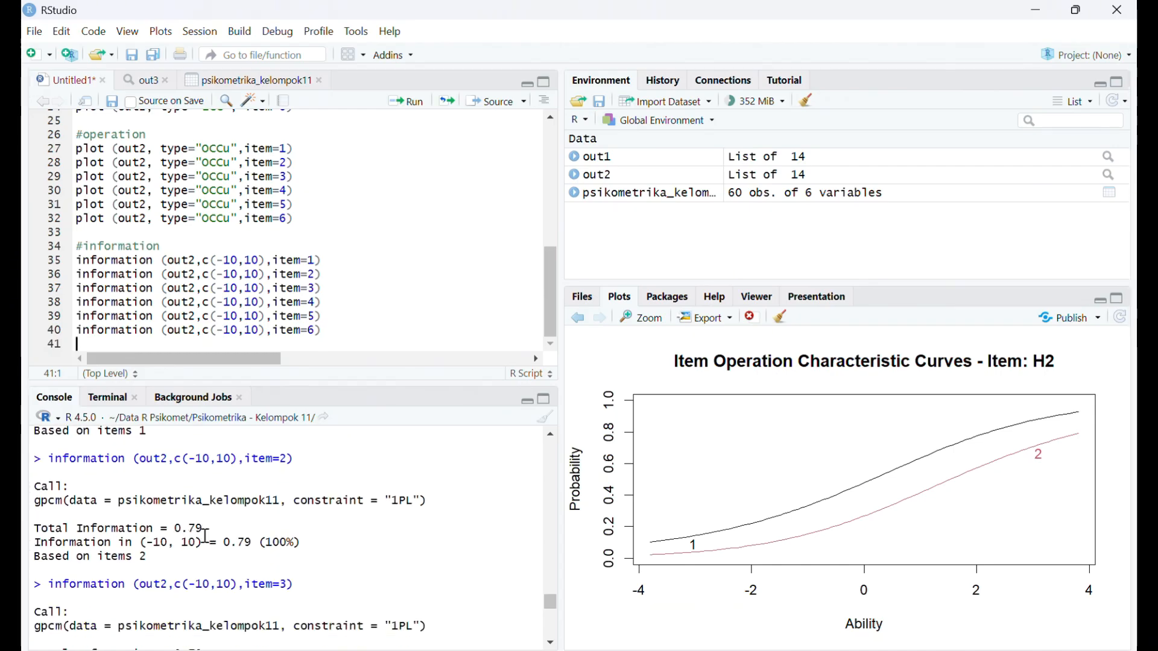
{"action": "scroll", "coordinate": [205, 536], "scroll_direction": "down", "scroll_amount": 3}
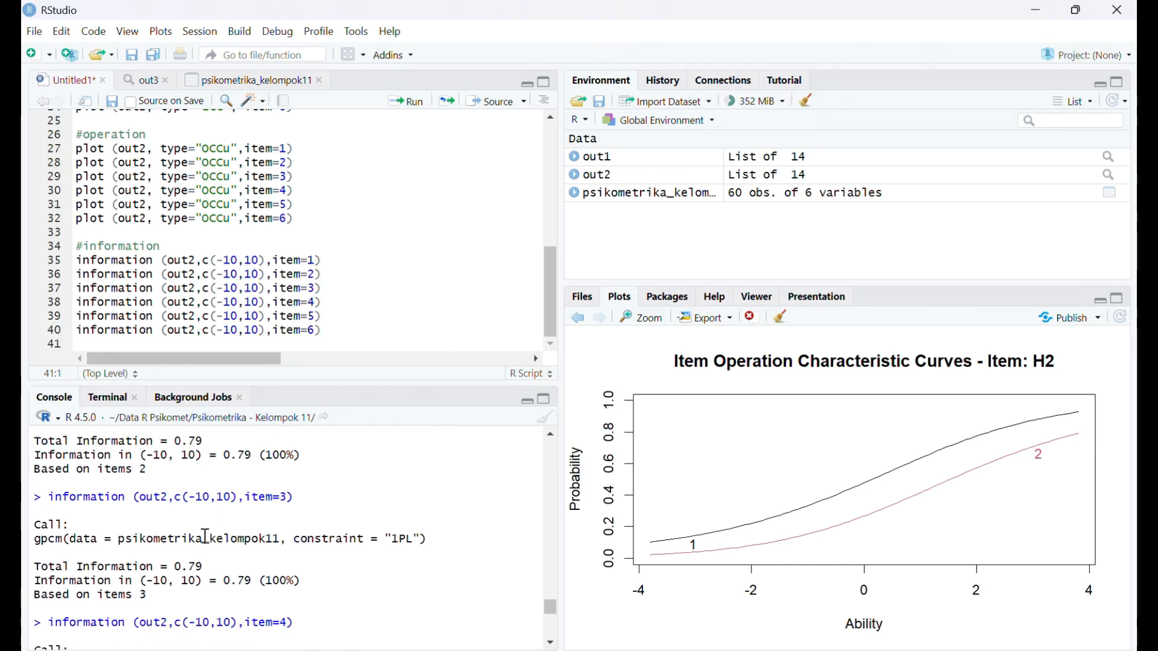
{"action": "scroll", "coordinate": [205, 535], "scroll_direction": "down", "scroll_amount": 1}
{"action": "scroll", "coordinate": [174, 530], "scroll_direction": "down", "scroll_amount": 3}
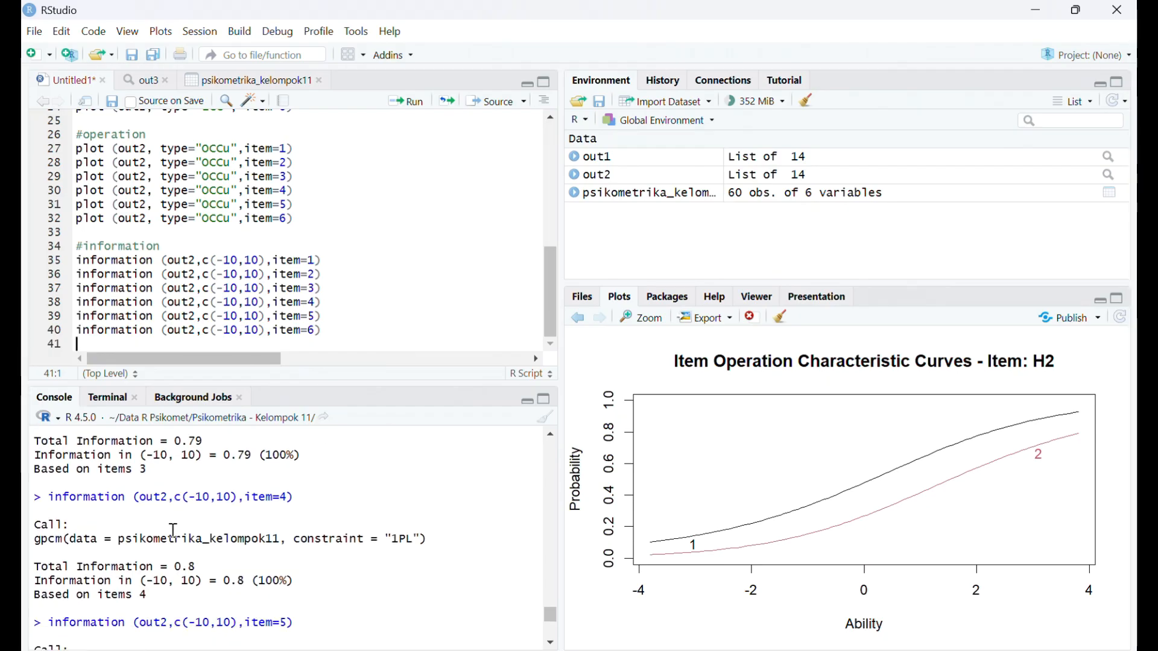
{"action": "scroll", "coordinate": [173, 530], "scroll_direction": "down", "scroll_amount": 2}
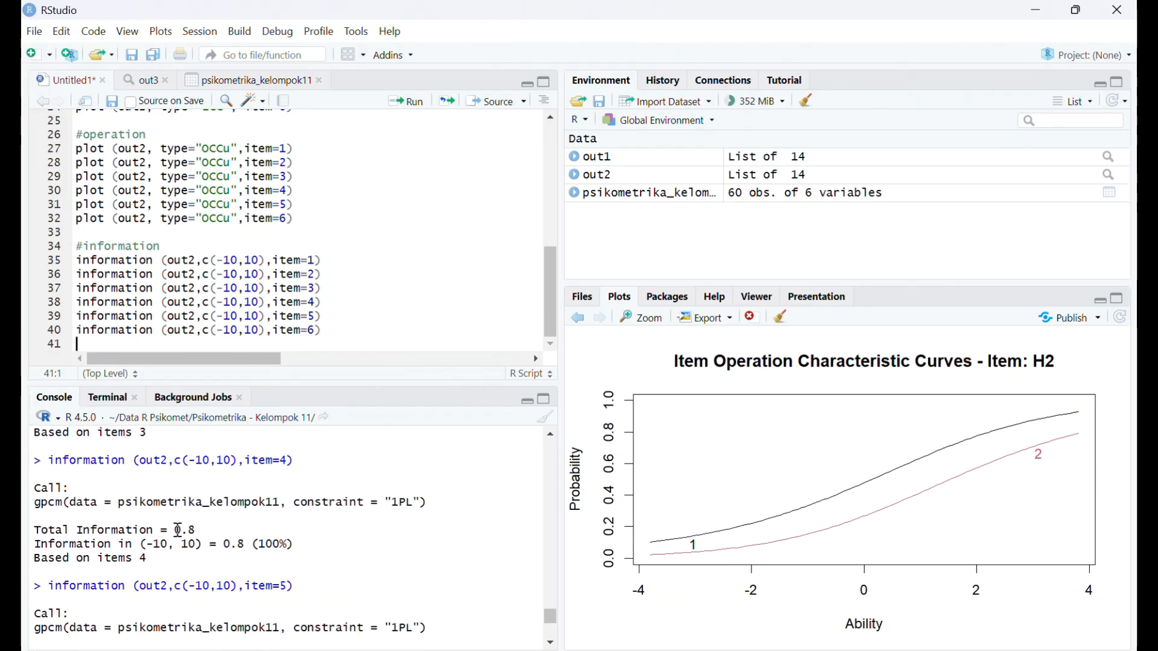
{"action": "scroll", "coordinate": [178, 530], "scroll_direction": "down", "scroll_amount": 4}
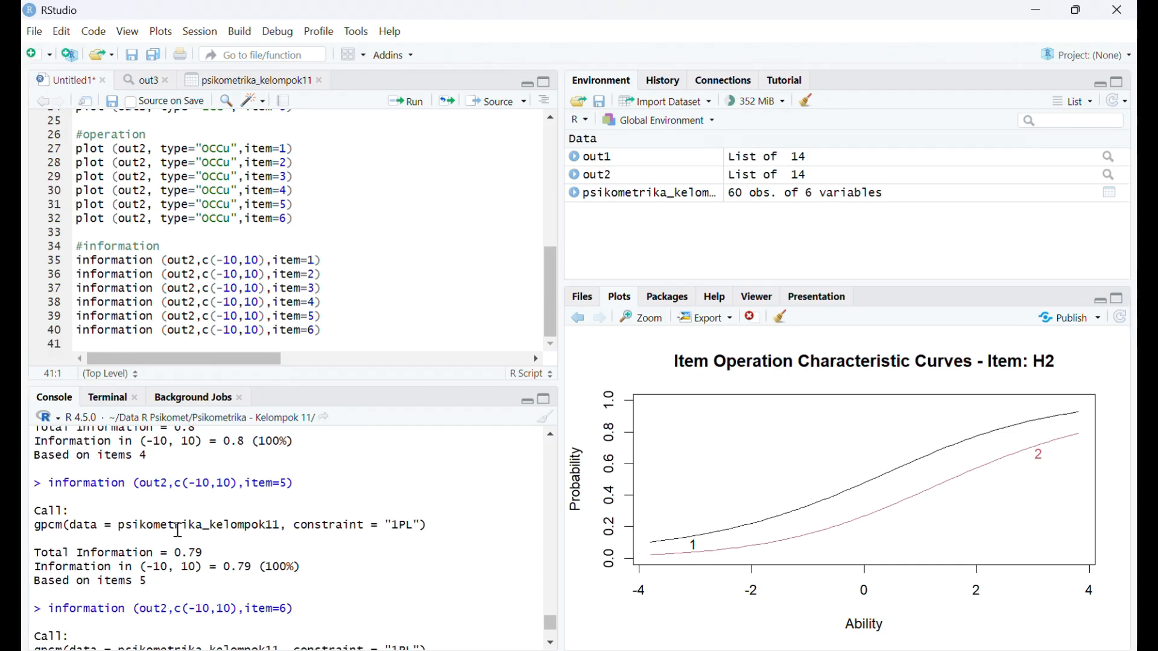
{"action": "scroll", "coordinate": [178, 530], "scroll_direction": "down", "scroll_amount": 4}
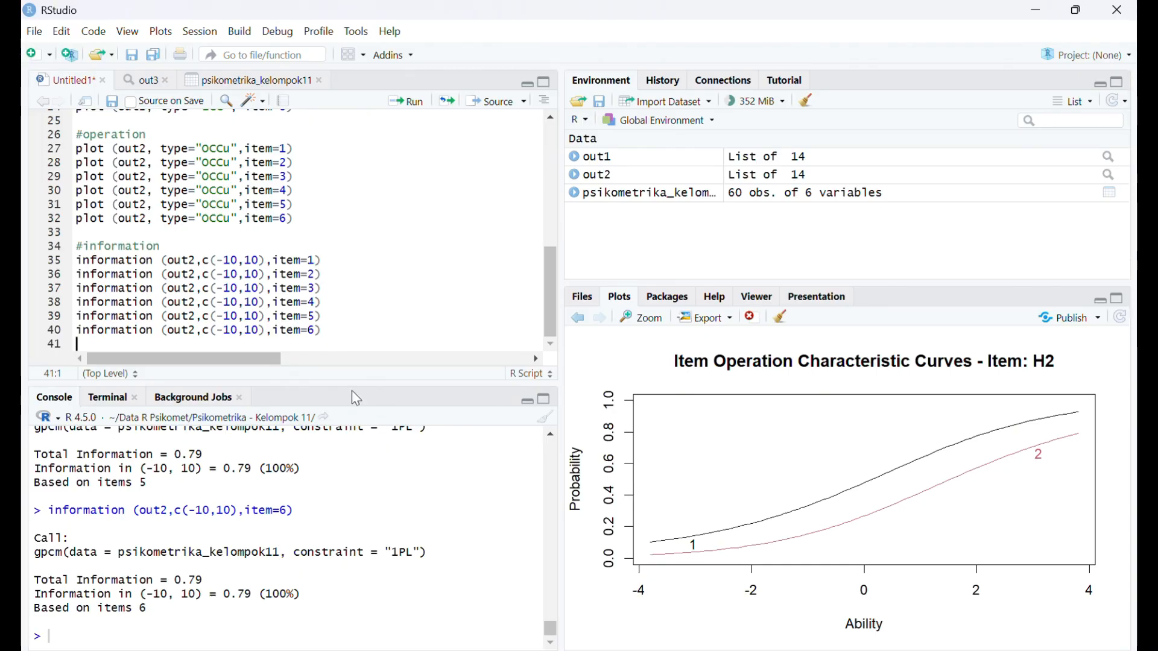
- Add plot(out2, type="IIC",item=1) on line 42, after a blank line below the information commands, and run it
{"action": "key", "text": "Return"}
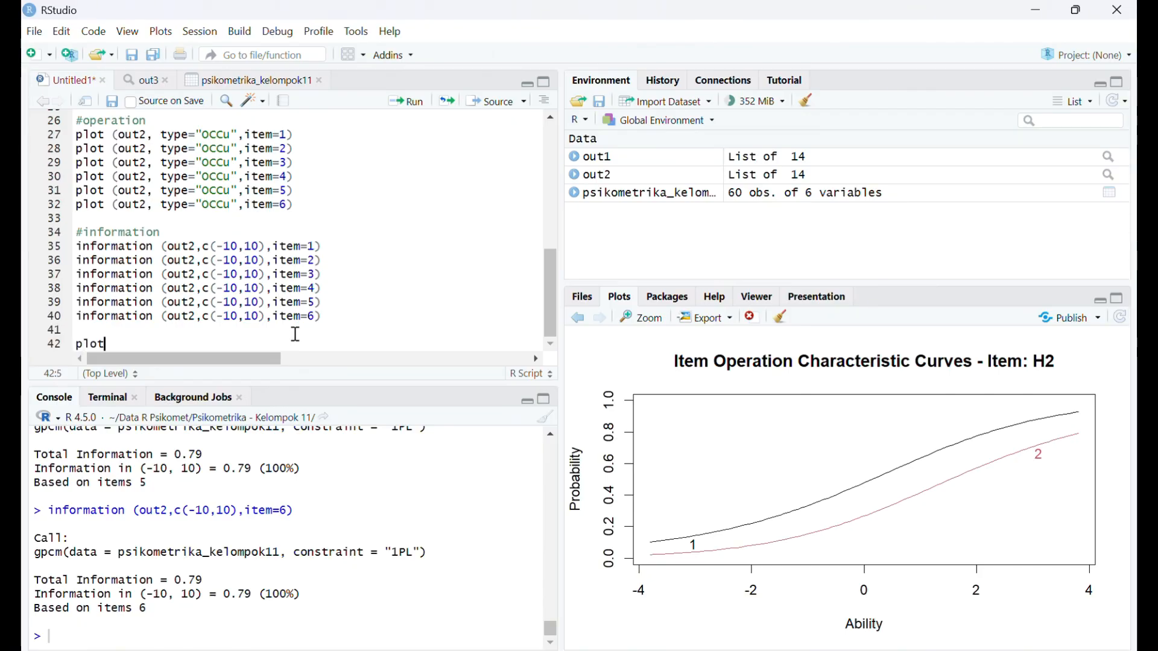
{"action": "type", "text": "plot"}
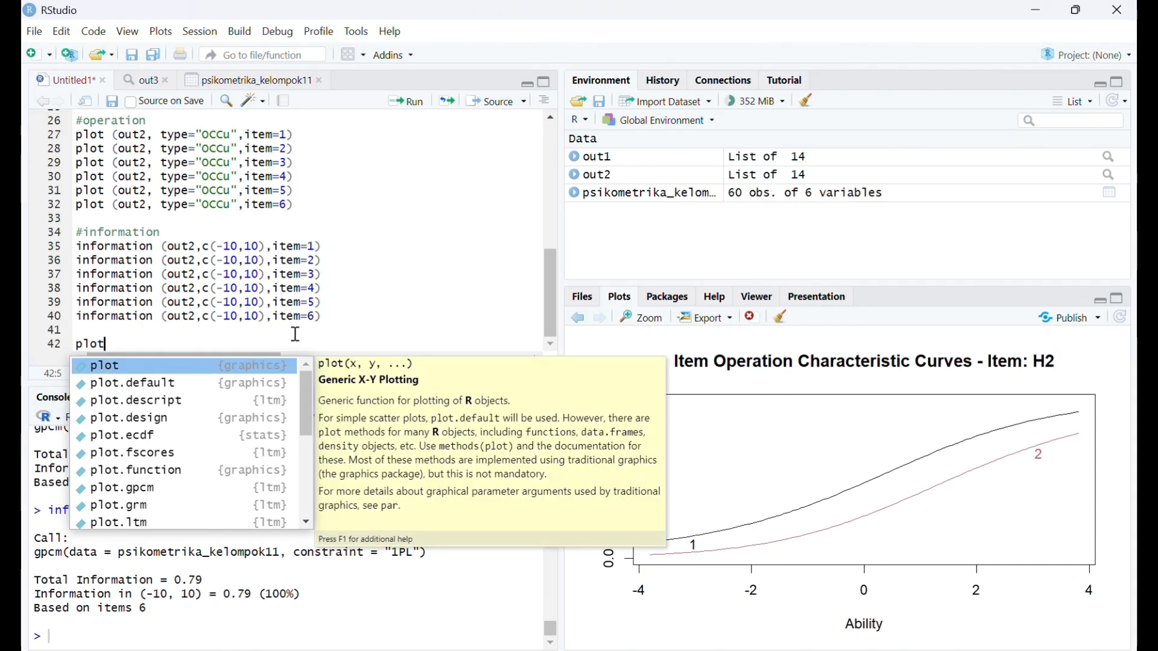
{"action": "type", "text": "(out"}
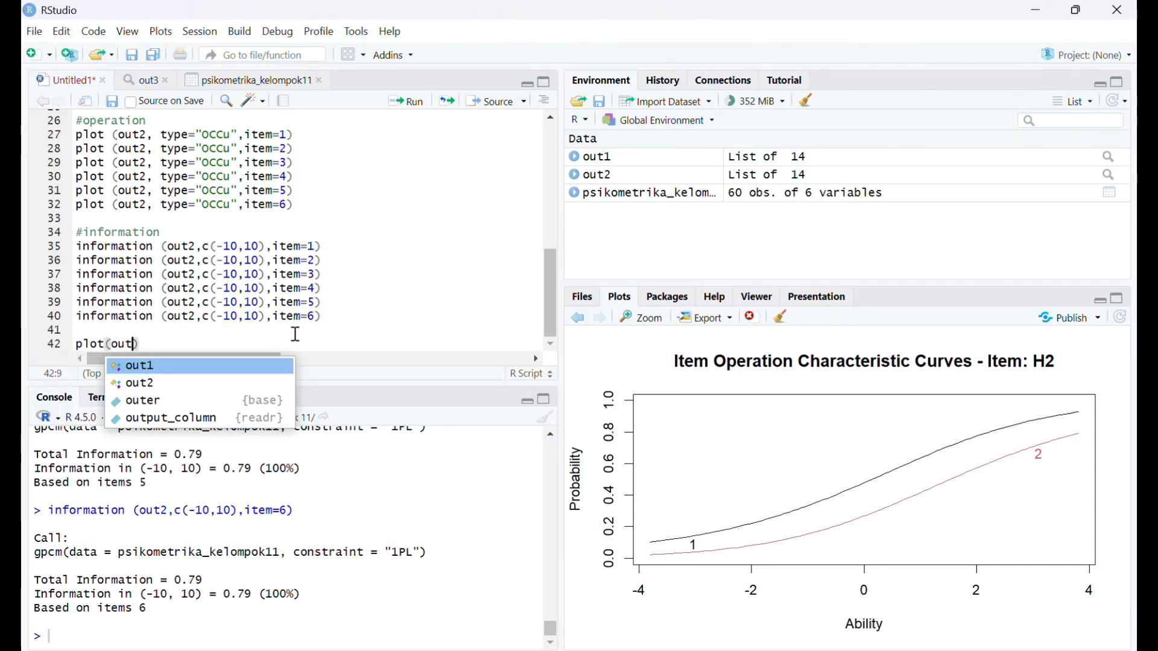
{"action": "type", "text": "2, "}
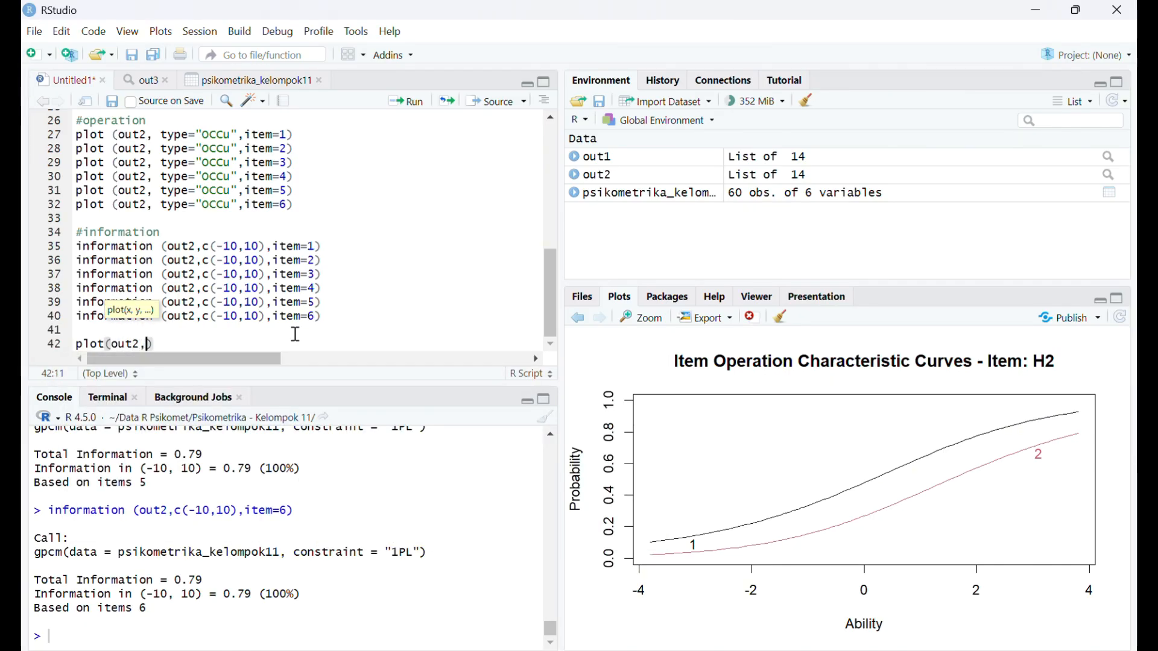
{"action": "type", "text": "type="}
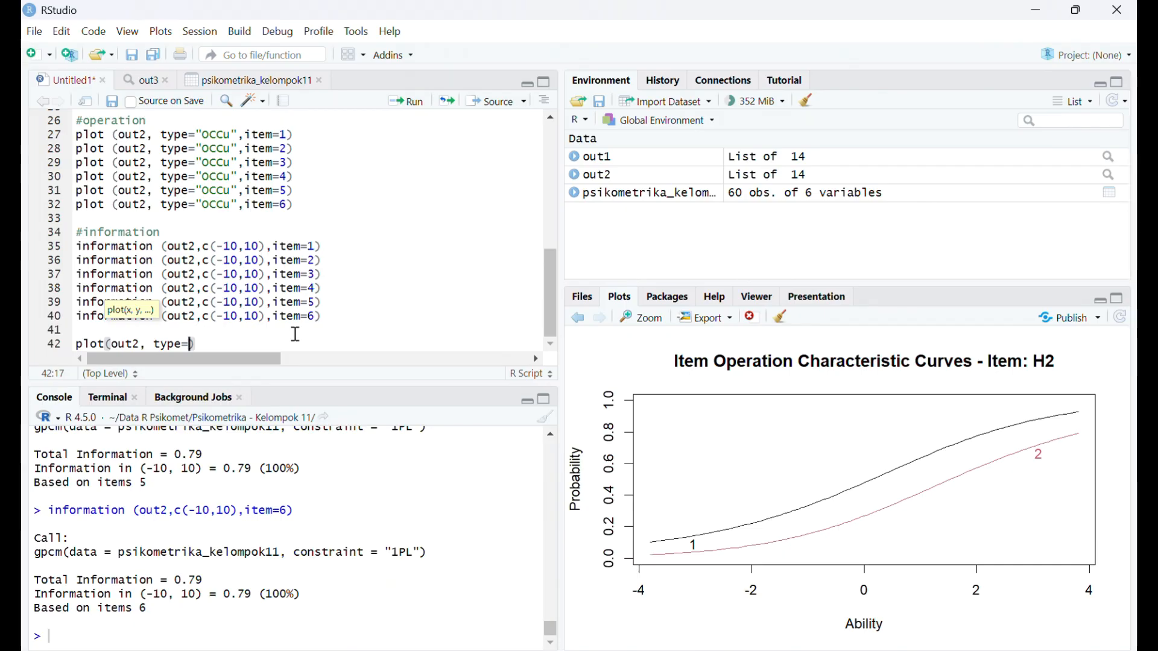
{"action": "type", "text": "\""}
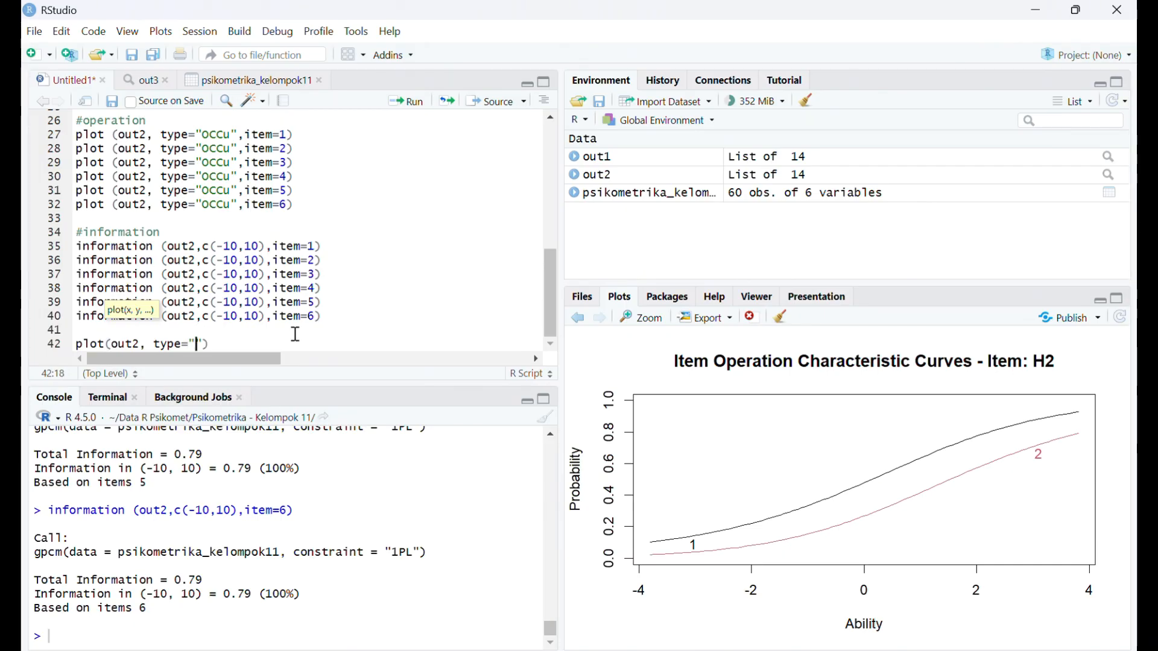
{"action": "type", "text": "IIC\""}
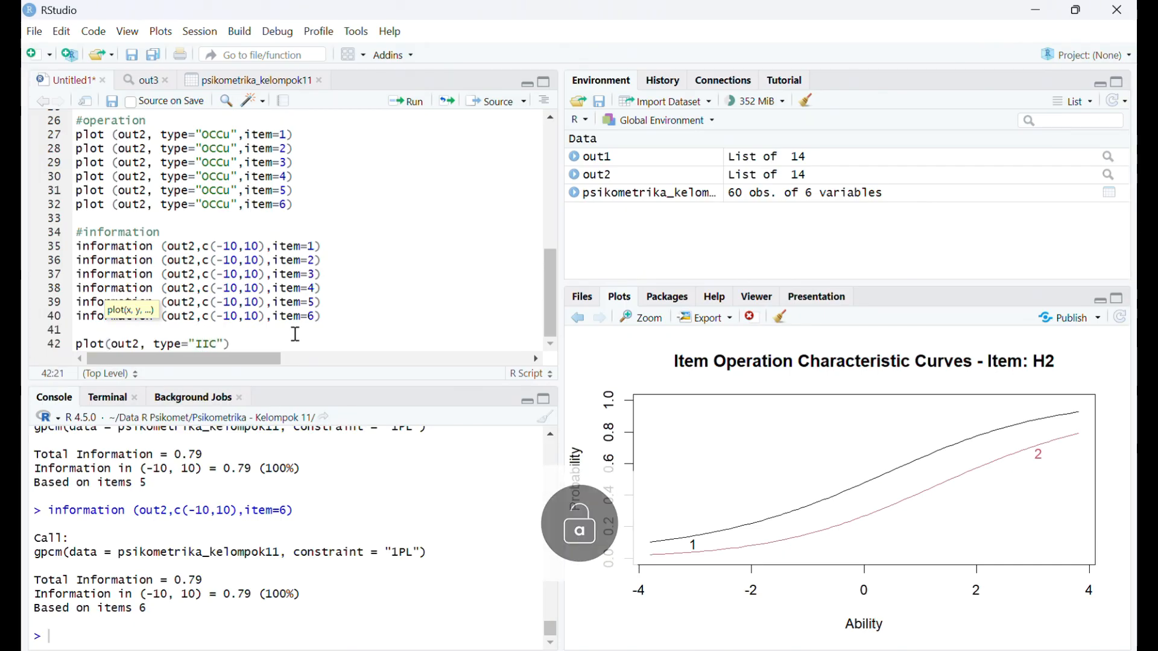
{"action": "type", "text": ","}
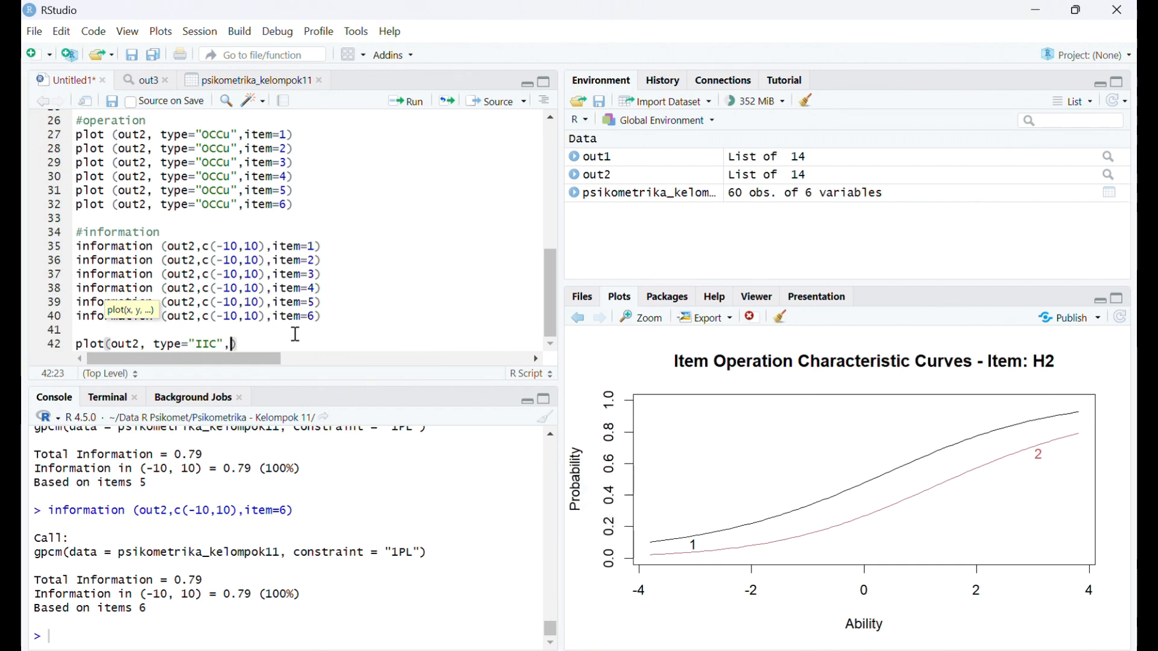
{"action": "type", "text": "item=1)"}
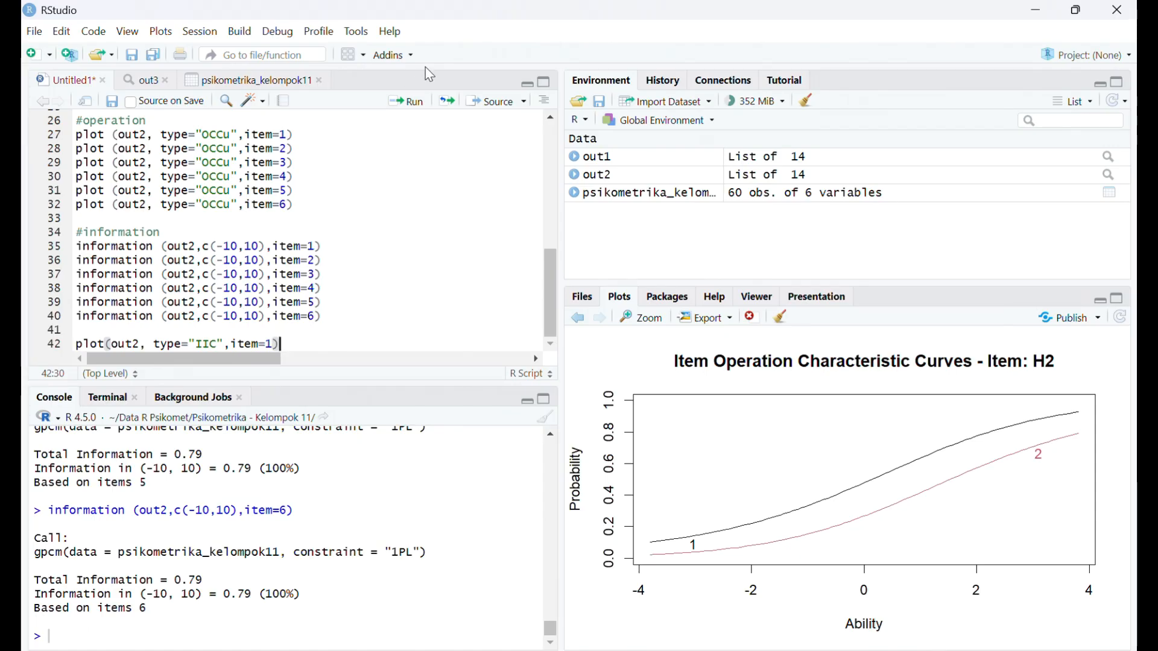
{"action": "left_click", "coordinate": [411, 101]}
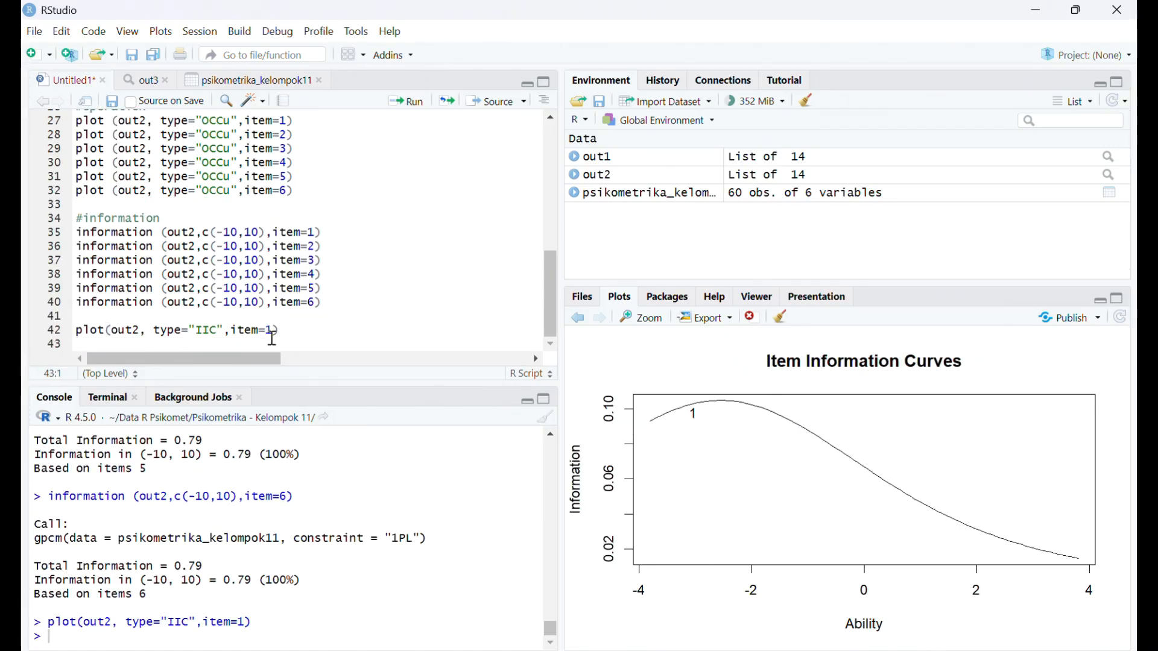
- Copy the IIC plot line for item=1 and paste five copies of it on lines 43 to 47
{"action": "left_click_drag", "start_coordinate": [281, 330], "coordinate": [68, 336]}
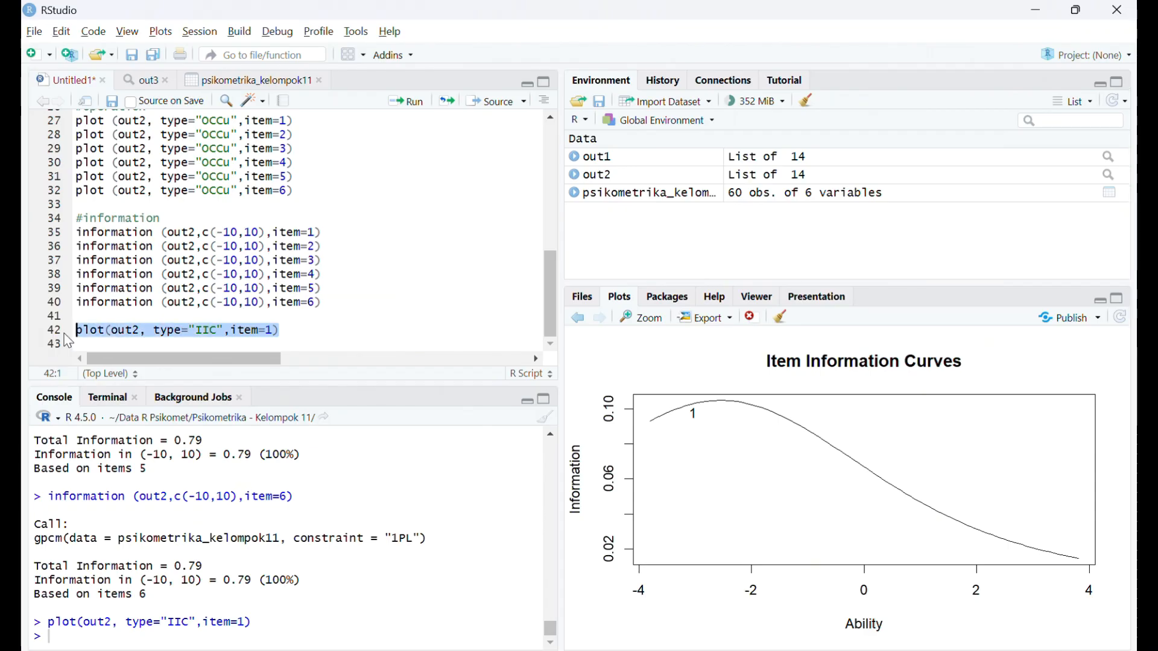
{"action": "key", "text": "alt"}
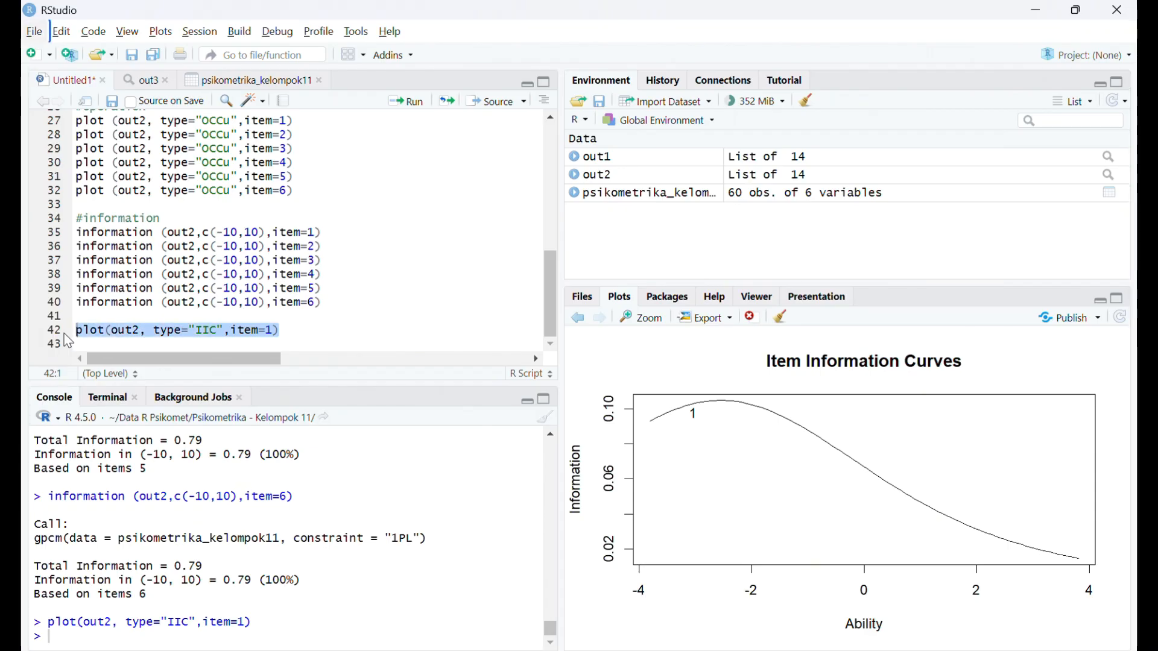
{"action": "left_click", "coordinate": [293, 329]}
{"action": "left_click", "coordinate": [83, 330]}
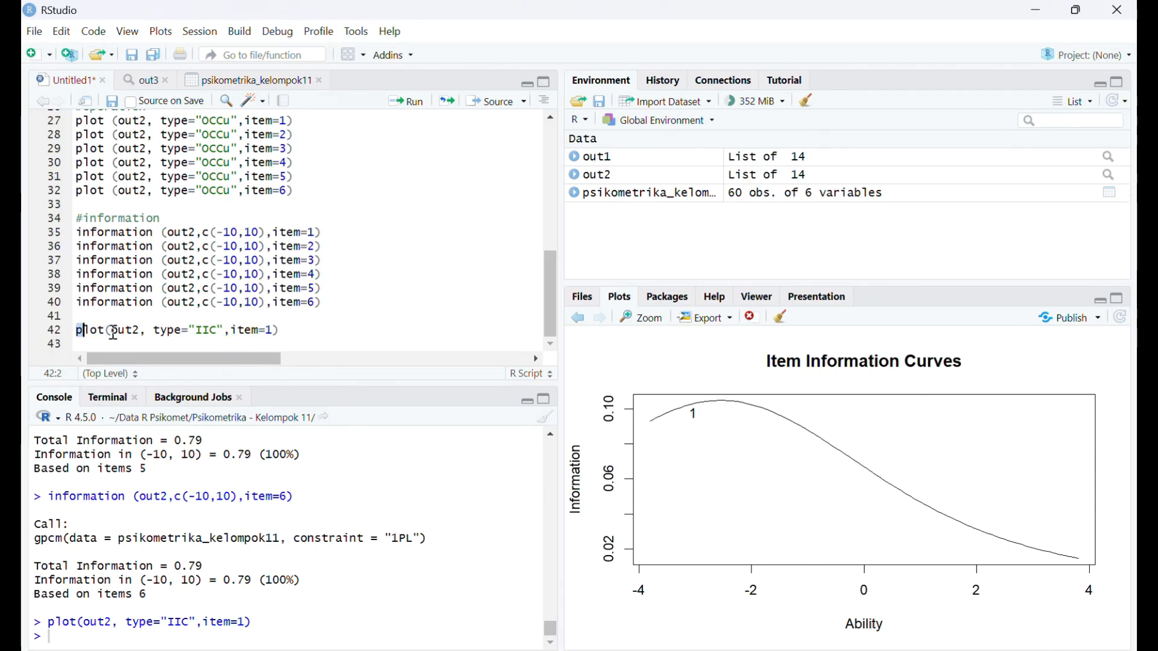
{"action": "left_click_drag", "start_coordinate": [77, 330], "coordinate": [297, 330]}
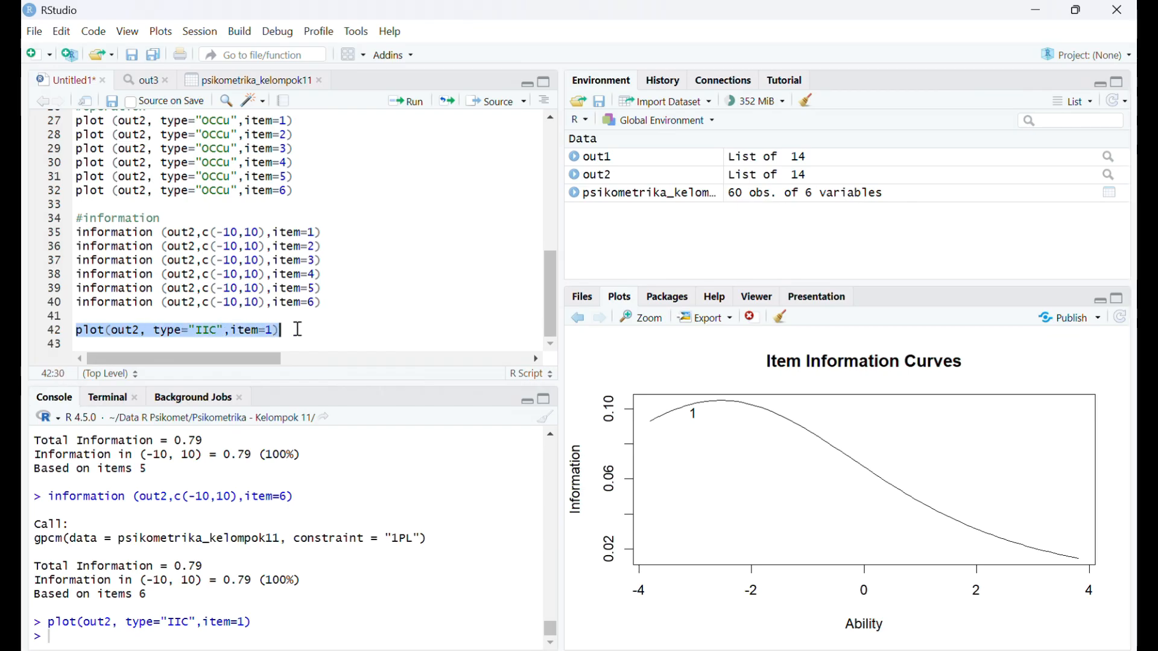
{"action": "key", "text": "ctrl+c"}
{"action": "left_click", "coordinate": [281, 330]}
{"action": "key", "text": "Return"}
{"action": "key", "text": "ctrl+v"}
{"action": "key", "text": "Return"}
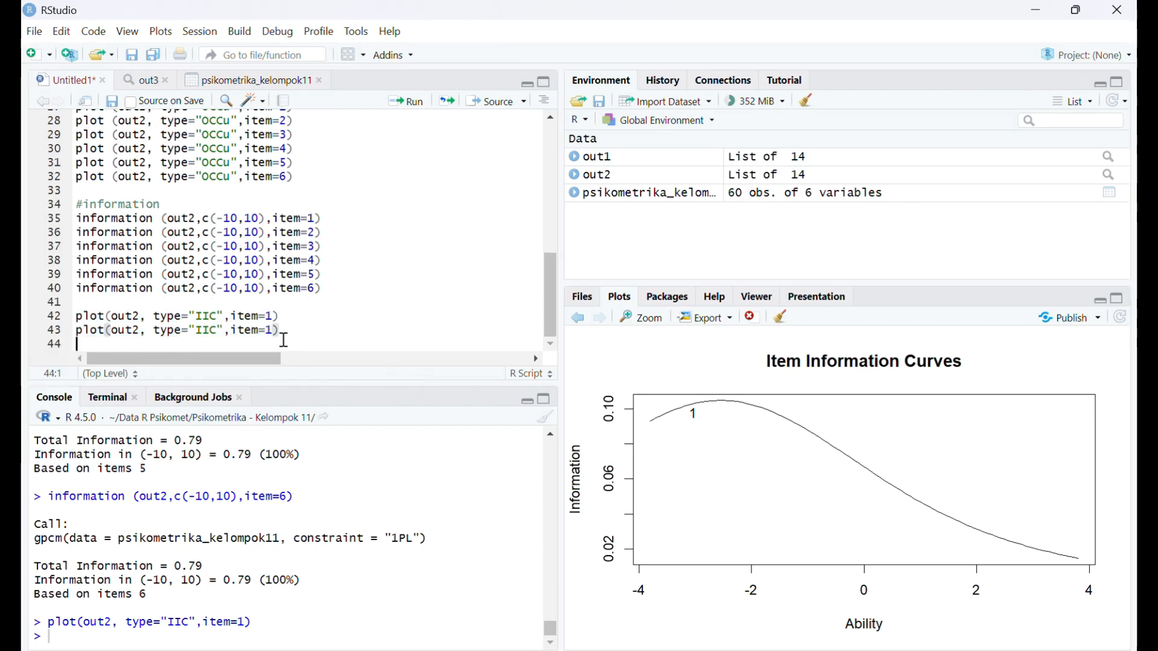
{"action": "key", "text": "ctrl+v"}
{"action": "key", "text": "Return"}
{"action": "key", "text": "ctrl+v"}
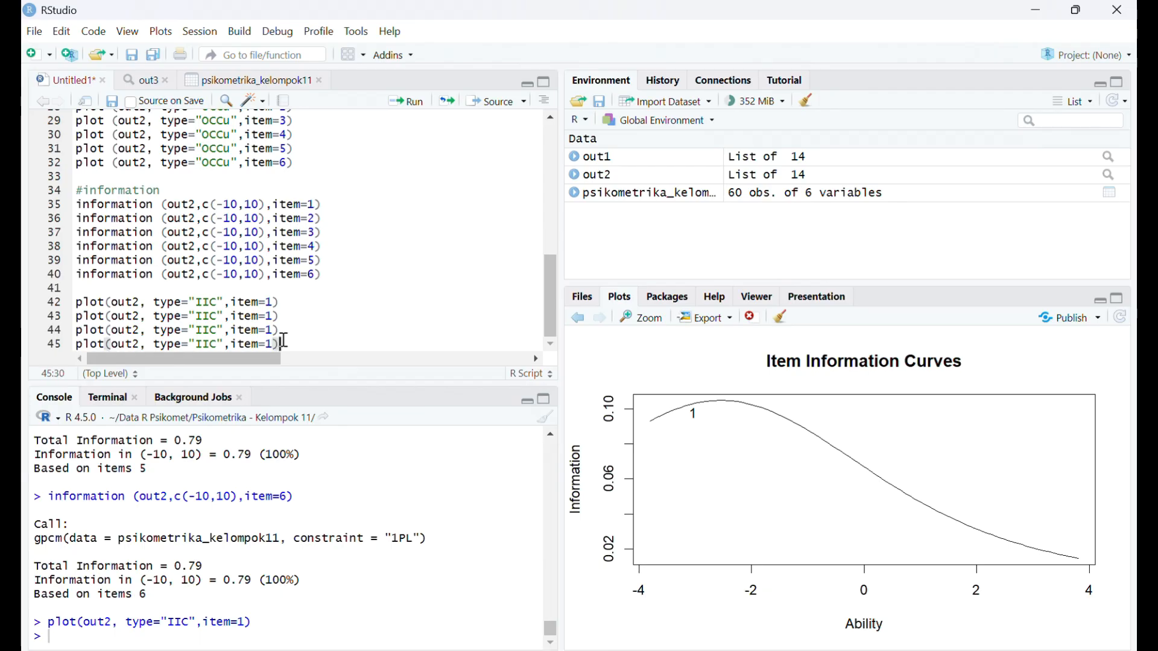
{"action": "key", "text": "Return"}
{"action": "key", "text": "ctrl+v"}
{"action": "key", "text": "Return"}
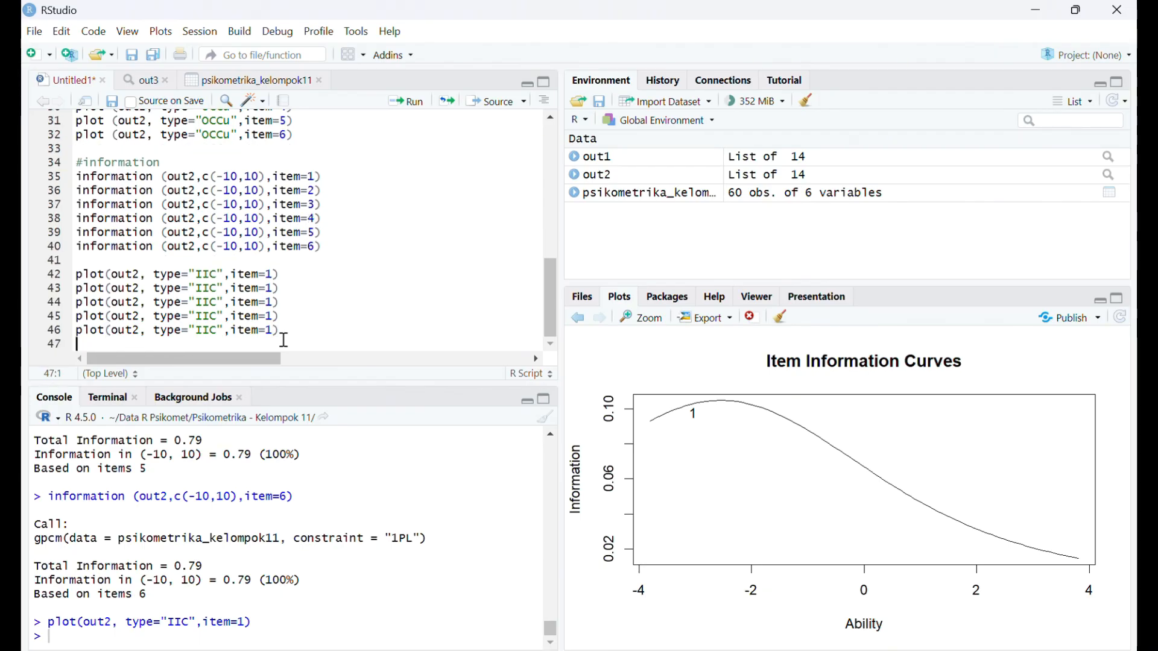
{"action": "key", "text": "ctrl+v"}
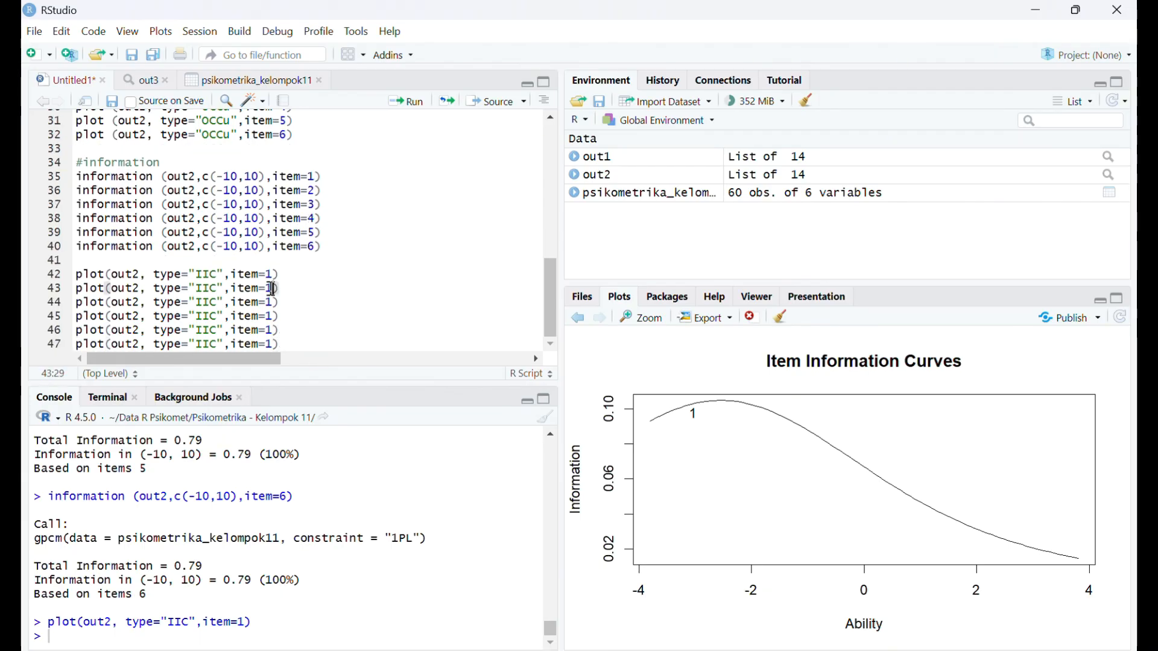
- Change the item argument in the IIC plot copies on lines 43 to 47 to 2, 3, 4, 5 and 6 respectively
{"action": "key", "text": "BackSpace"}
{"action": "type", "text": "2"}
{"action": "key", "text": "Down"}
{"action": "key", "text": "BackSpace"}
{"action": "type", "text": "3"}
{"action": "key", "text": "Down"}
{"action": "key", "text": "BackSpace"}
{"action": "type", "text": "4"}
{"action": "key", "text": "Down"}
{"action": "key", "text": "BackSpace"}
{"action": "type", "text": "5"}
{"action": "key", "text": "Down"}
{"action": "key", "text": "BackSpace"}
{"action": "type", "text": "6"}
- Run the IIC plot line for item=1 on line 42 again to draw its item information curve
{"action": "left_click", "coordinate": [280, 274]}
{"action": "left_click", "coordinate": [416, 107]}
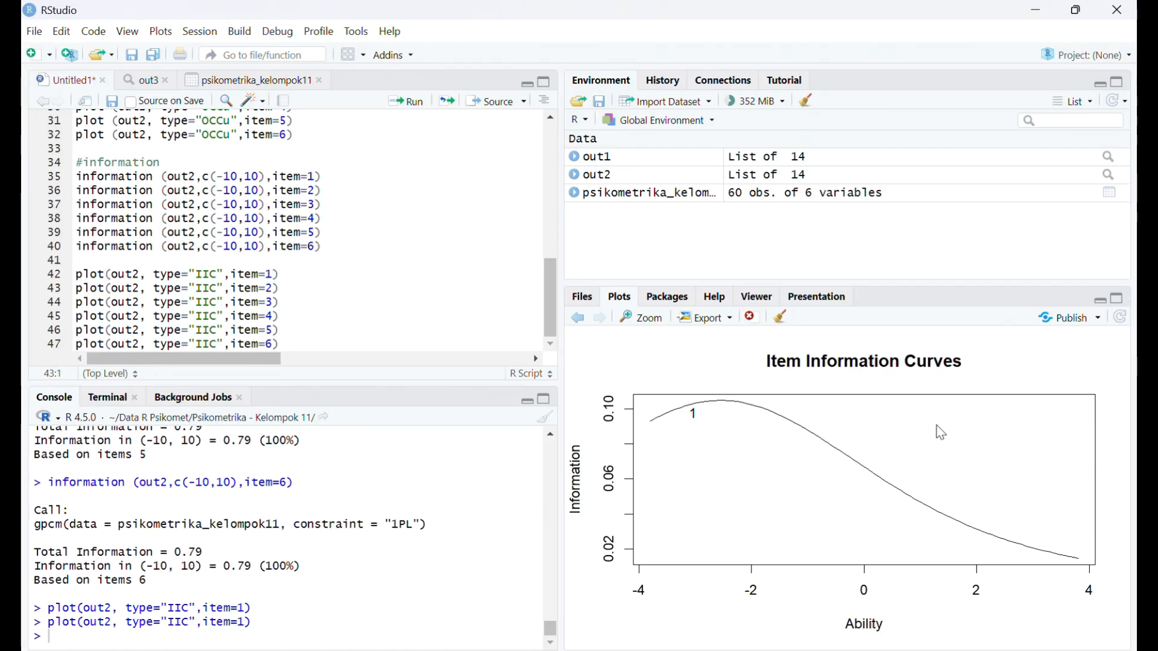
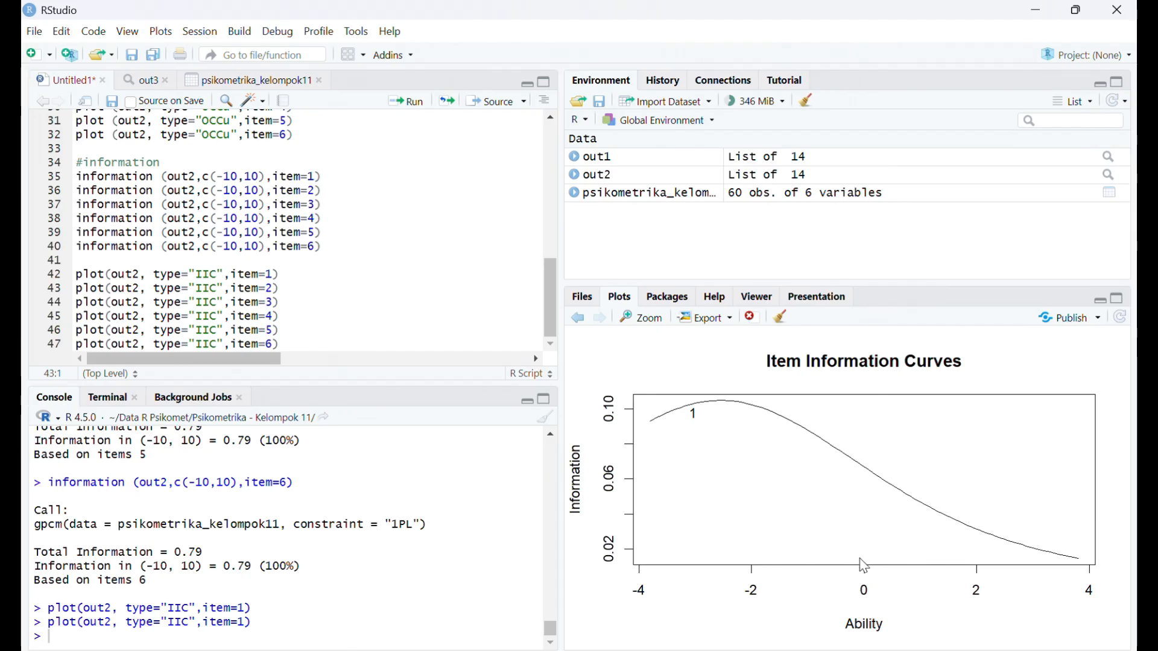
- Run the IIC plot lines for item=2 and item=3 to draw their item information curves
{"action": "left_click", "coordinate": [305, 290]}
{"action": "left_click", "coordinate": [404, 110]}
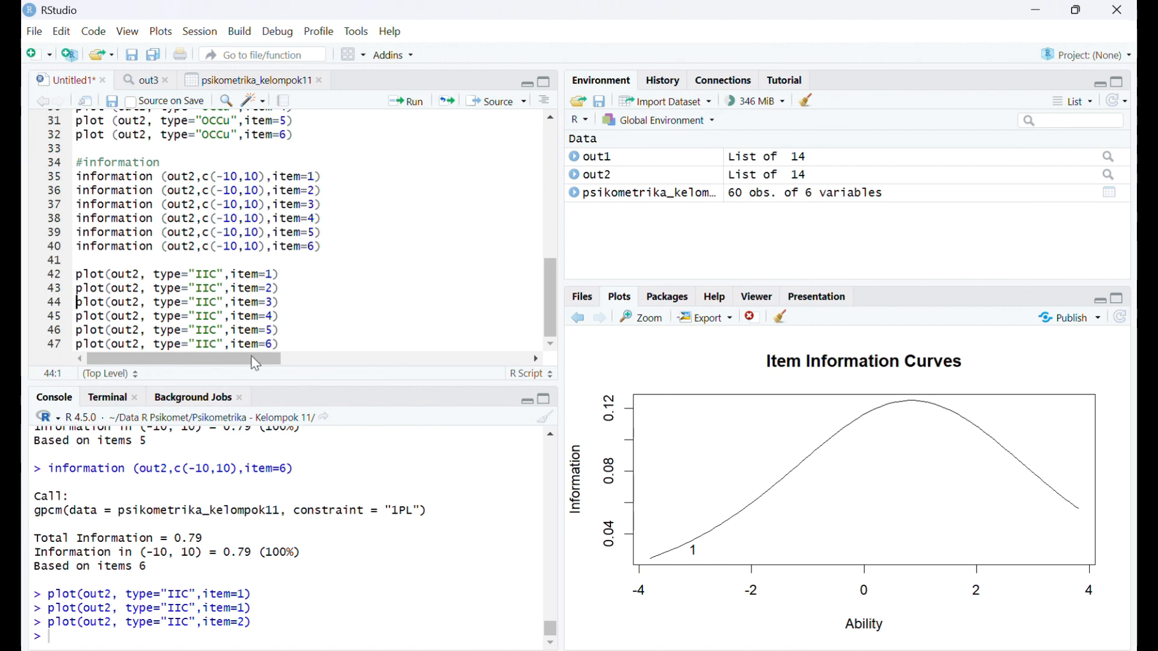
{"action": "left_click", "coordinate": [296, 301]}
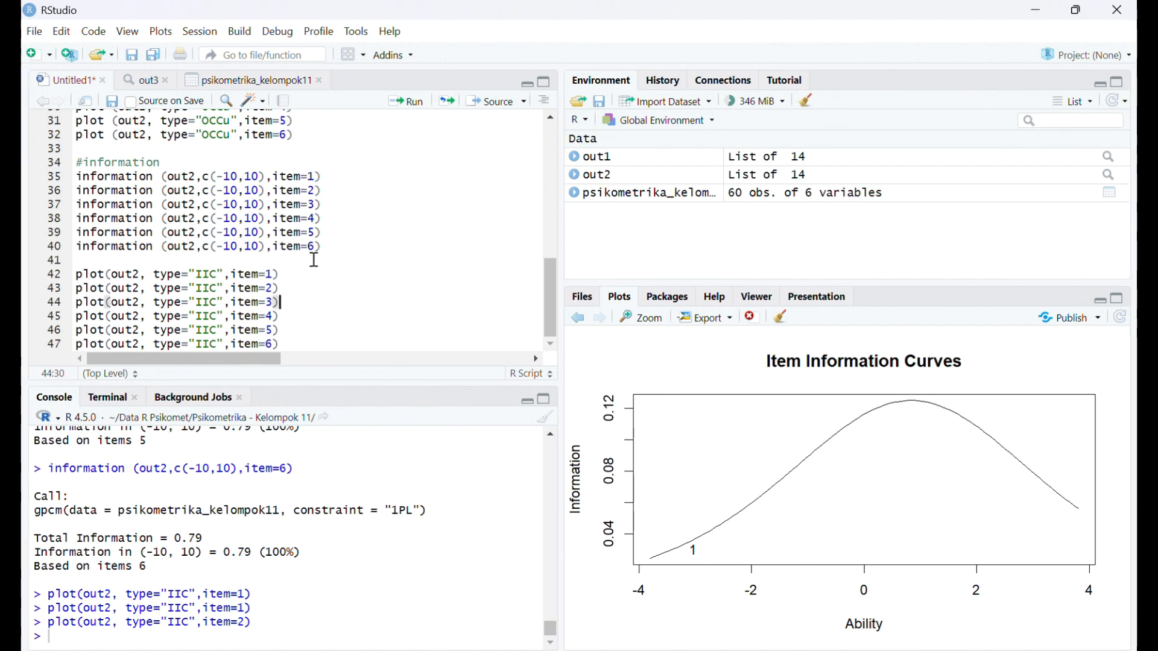
{"action": "left_click", "coordinate": [406, 102]}
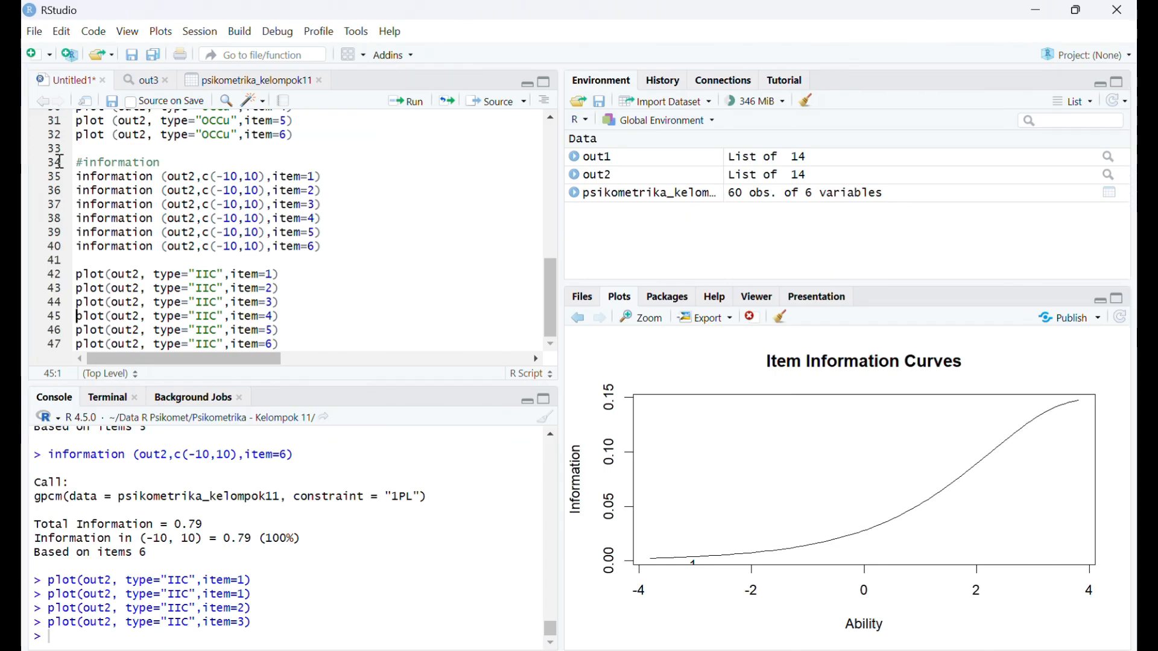
- Start a plot call without an item argument on new line 48, below the item=6 IIC line: plot(out2, type="IIC",)
{"action": "scroll", "coordinate": [161, 242], "scroll_direction": "up", "scroll_amount": 1}
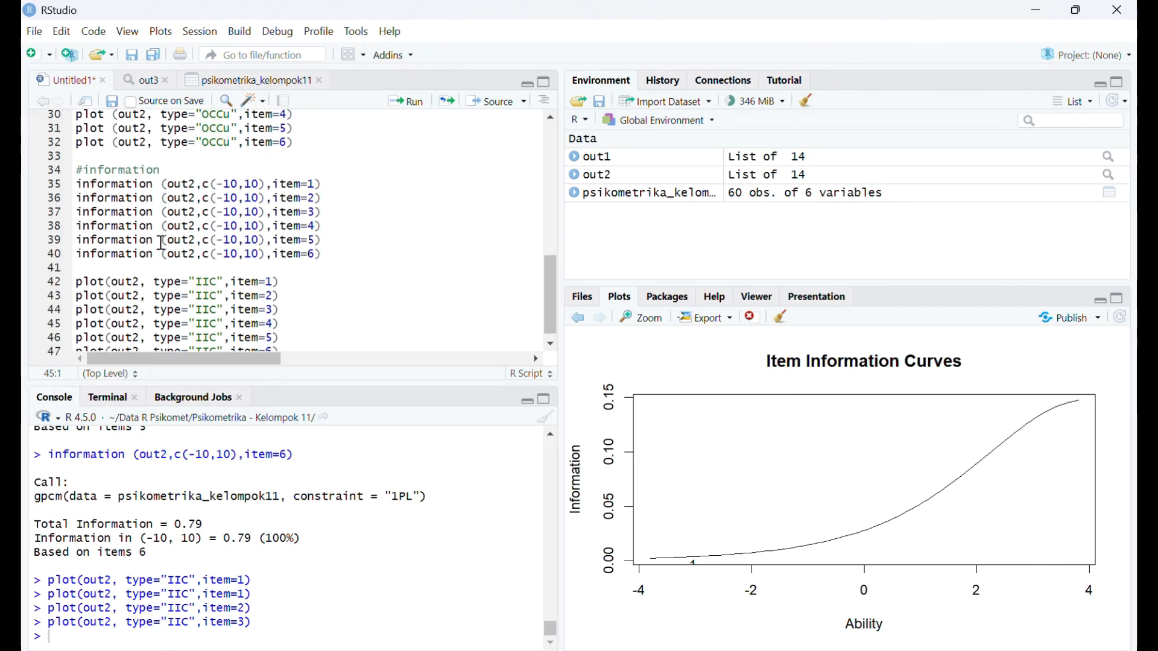
{"action": "scroll", "coordinate": [253, 226], "scroll_direction": "down", "scroll_amount": 1}
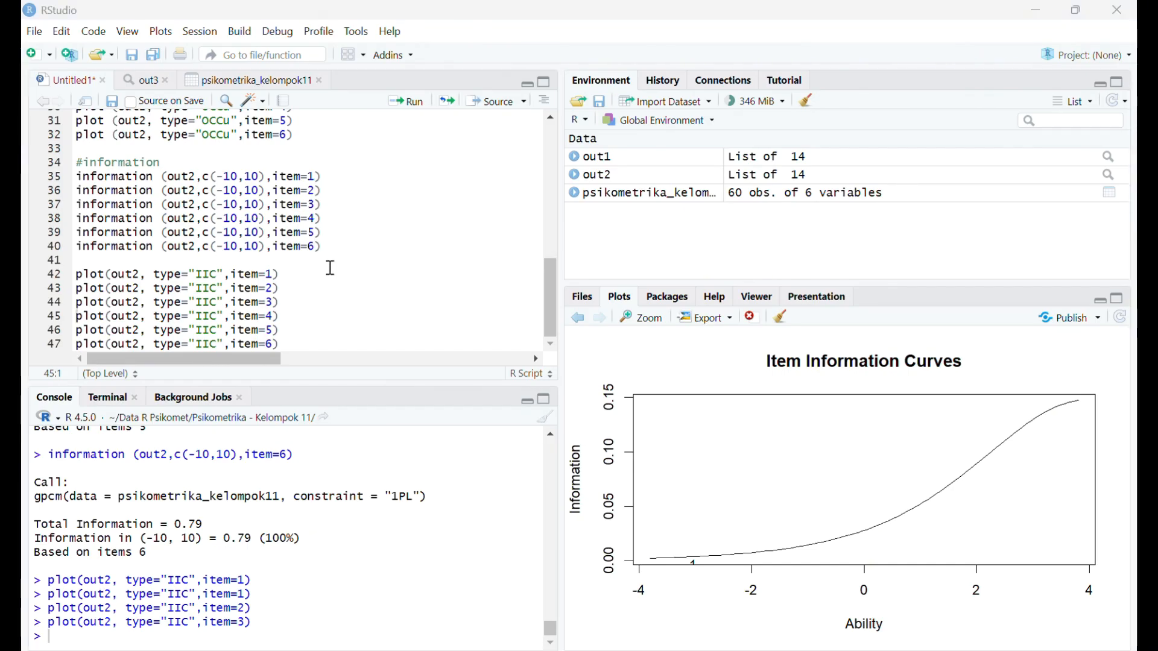
{"action": "left_click", "coordinate": [300, 346]}
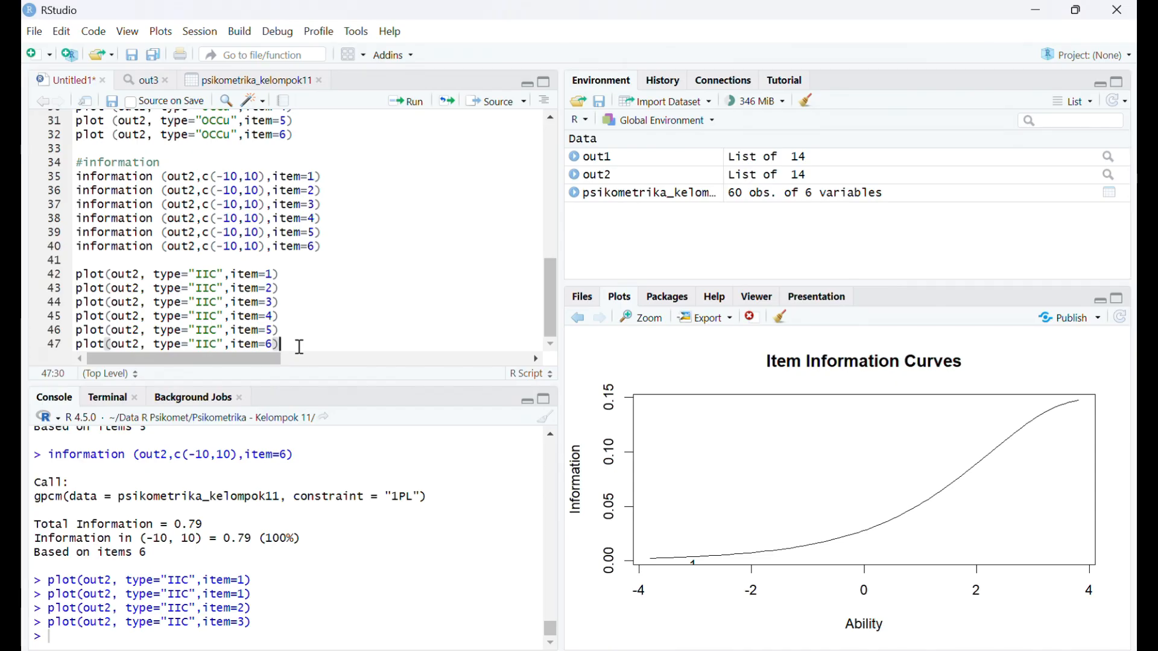
{"action": "key", "text": "Return"}
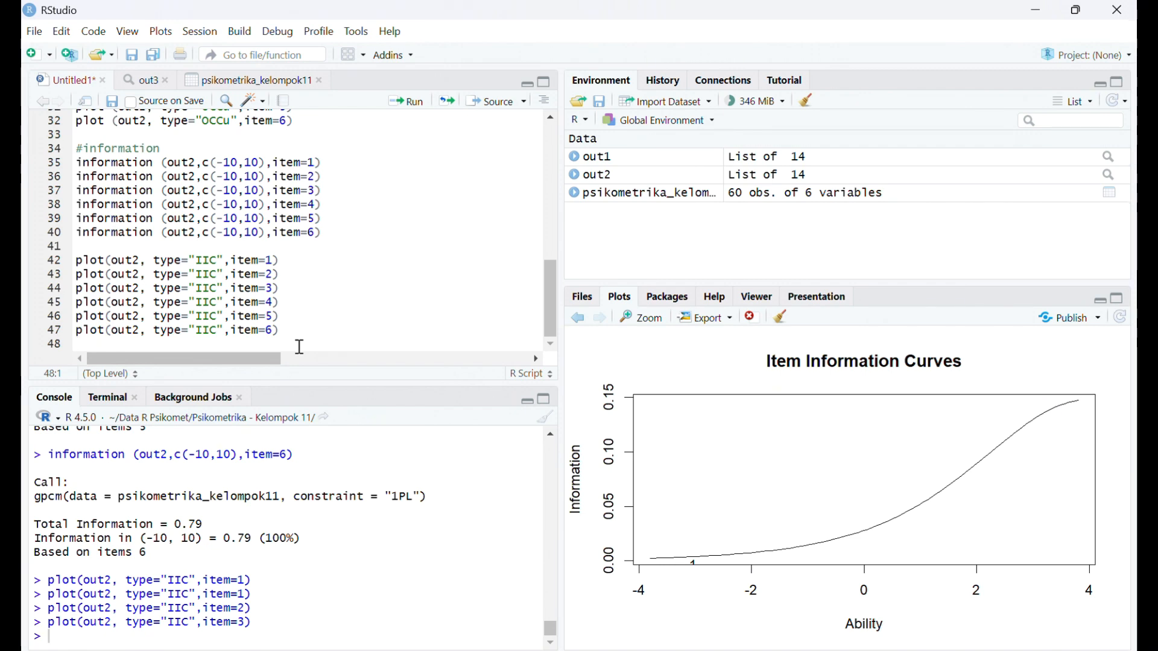
{"action": "type", "text": "plot"}
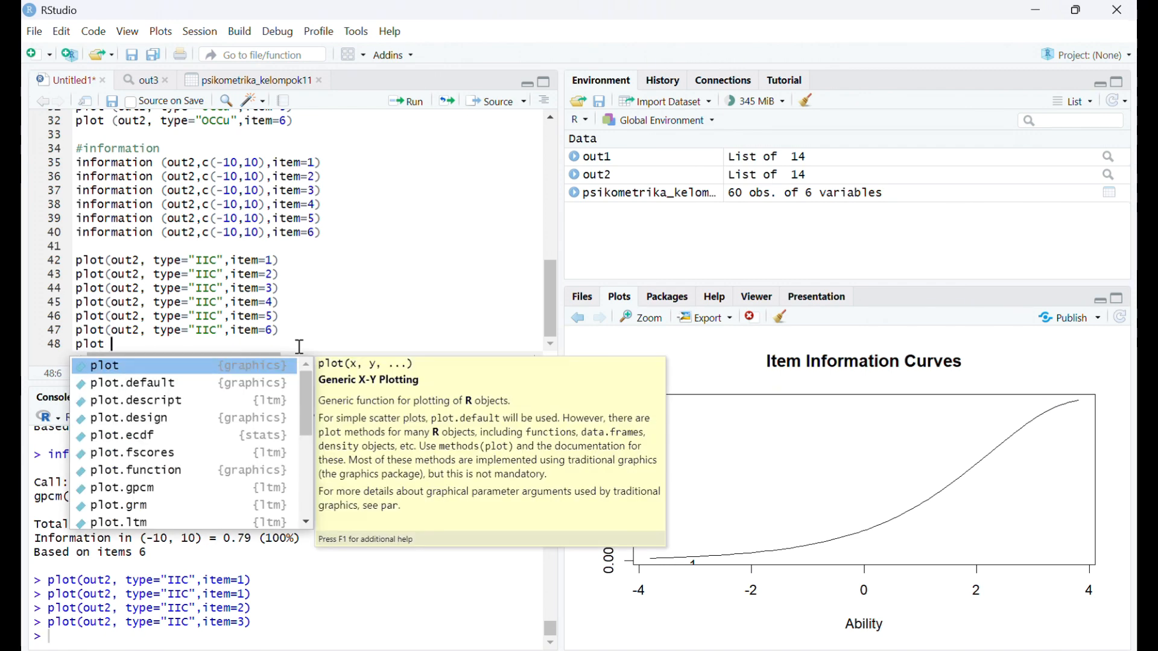
{"action": "type", "text": "("}
{"action": "type", "text": "oi"}
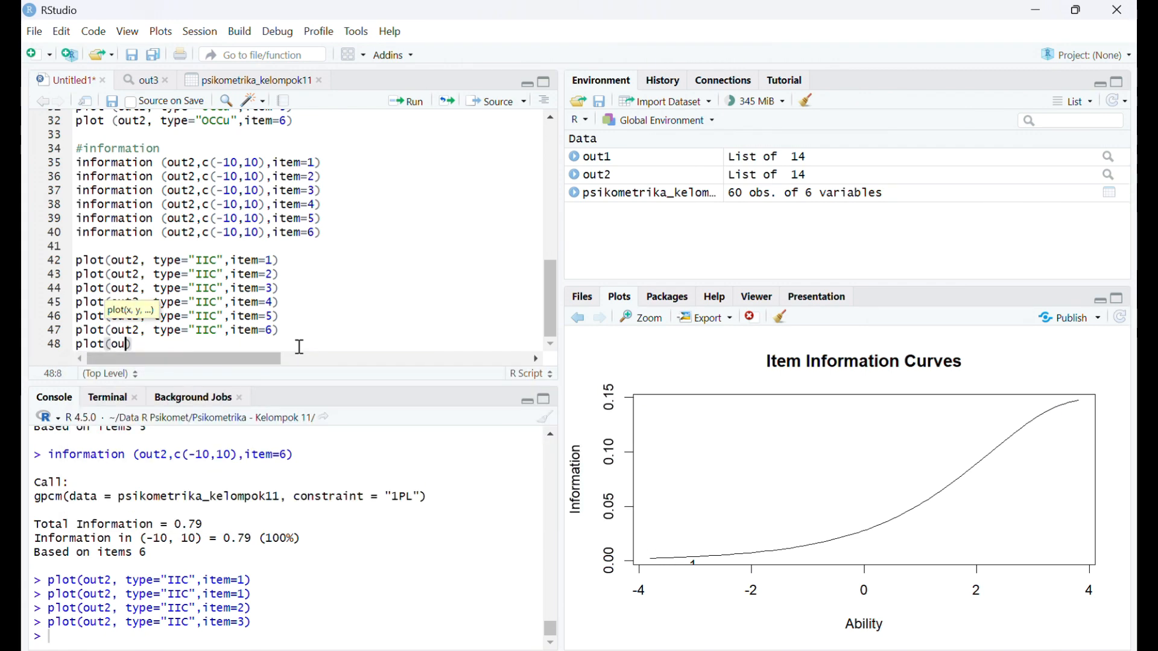
{"action": "key", "text": "BackSpace"}
{"action": "type", "text": "ut2,"}
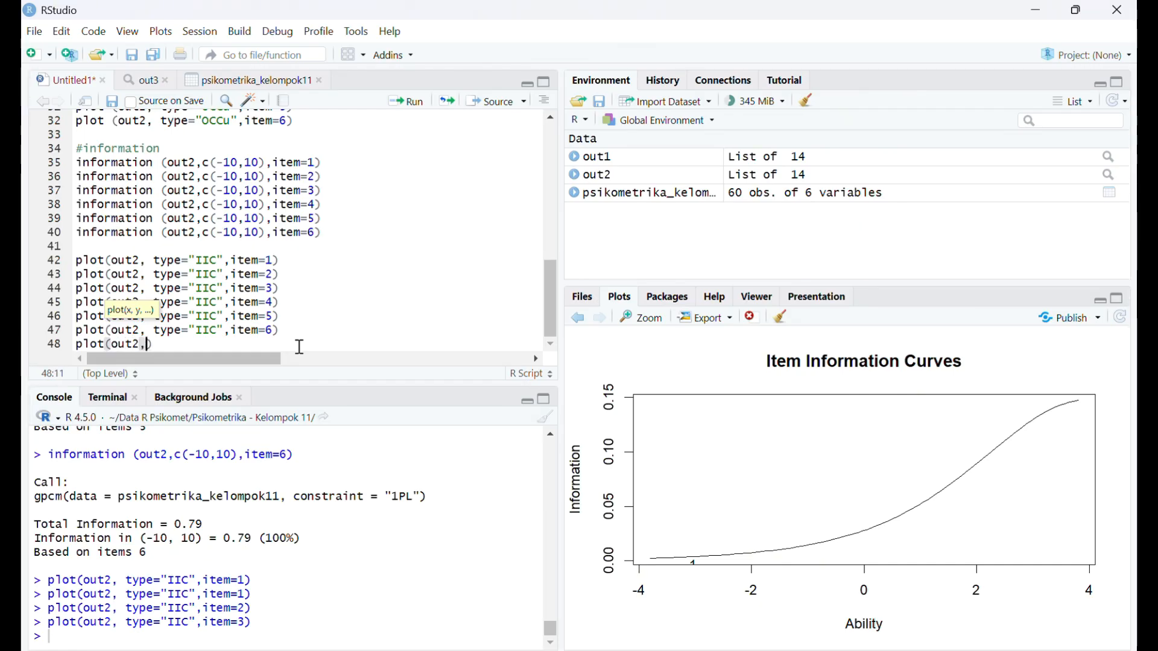
{"action": "type", "text": " type"}
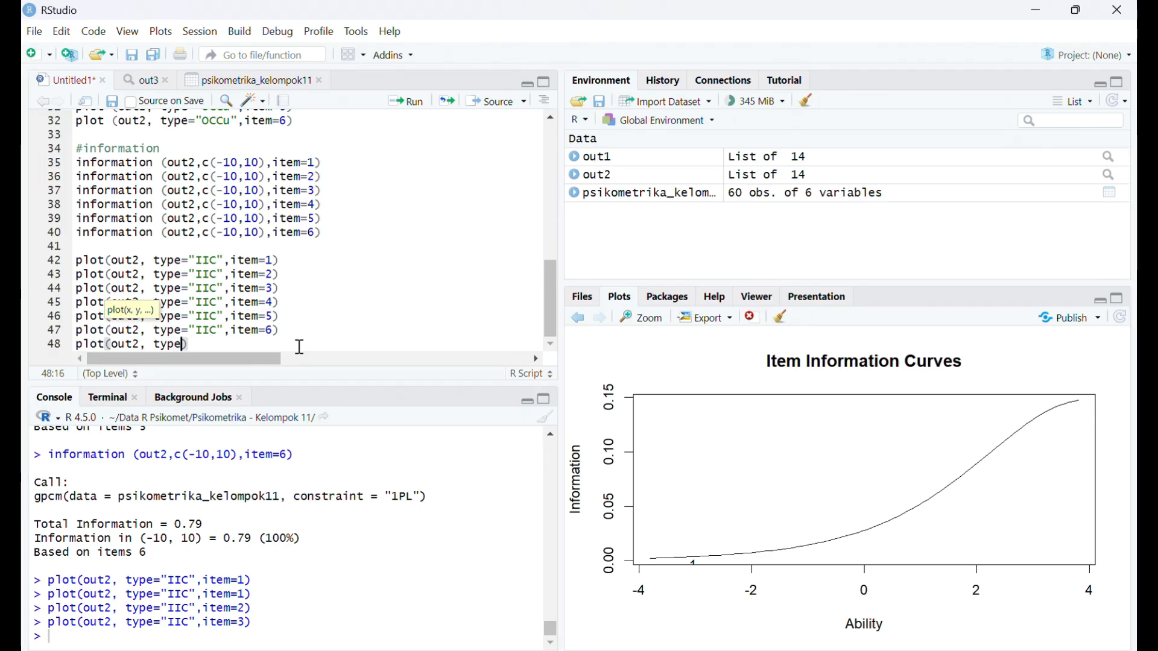
{"action": "type", "text": "="}
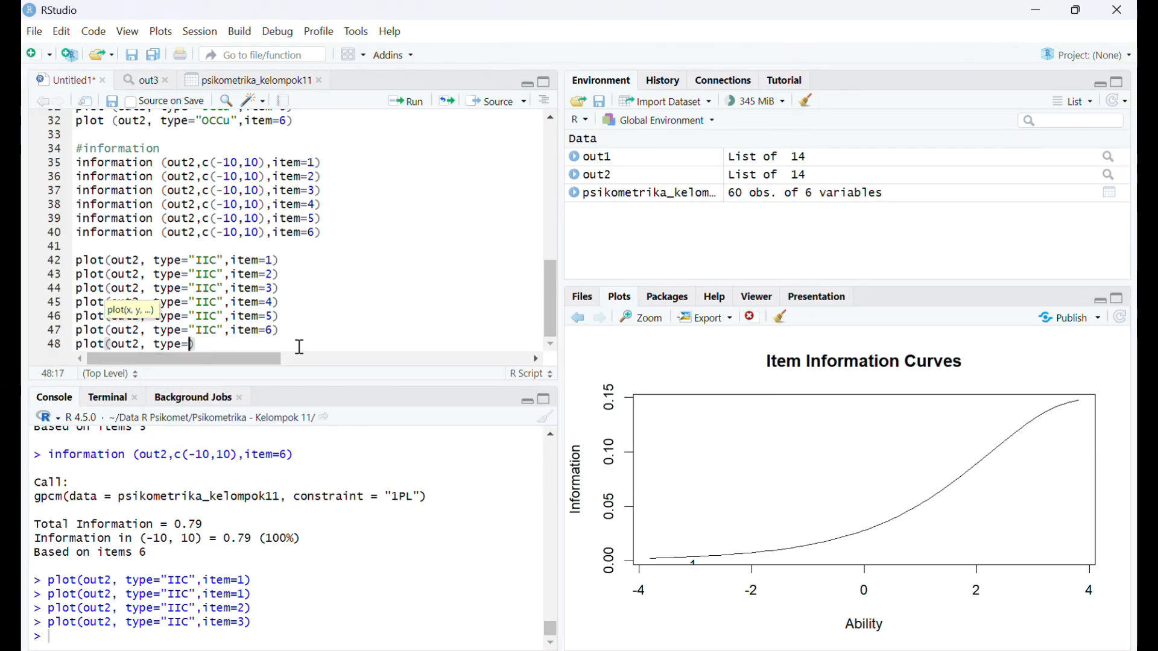
{"action": "type", "text": "\""}
{"action": "key", "text": "Caps_Lock"}
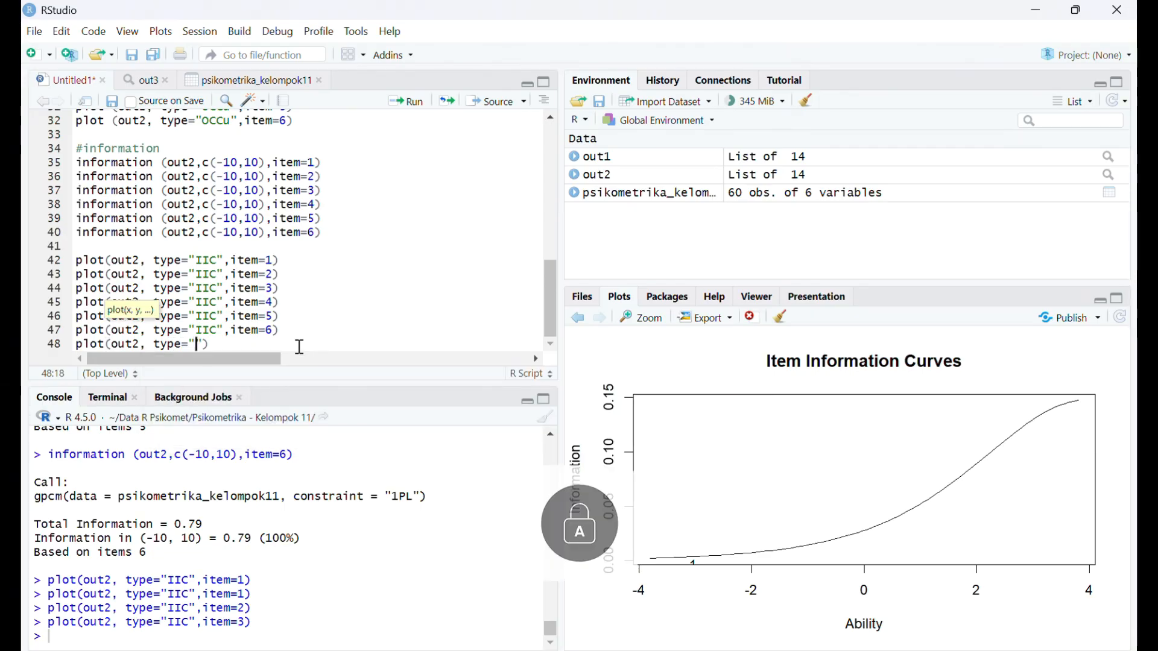
{"action": "type", "text": "IIC"}
{"action": "key", "text": "Caps_Lock"}
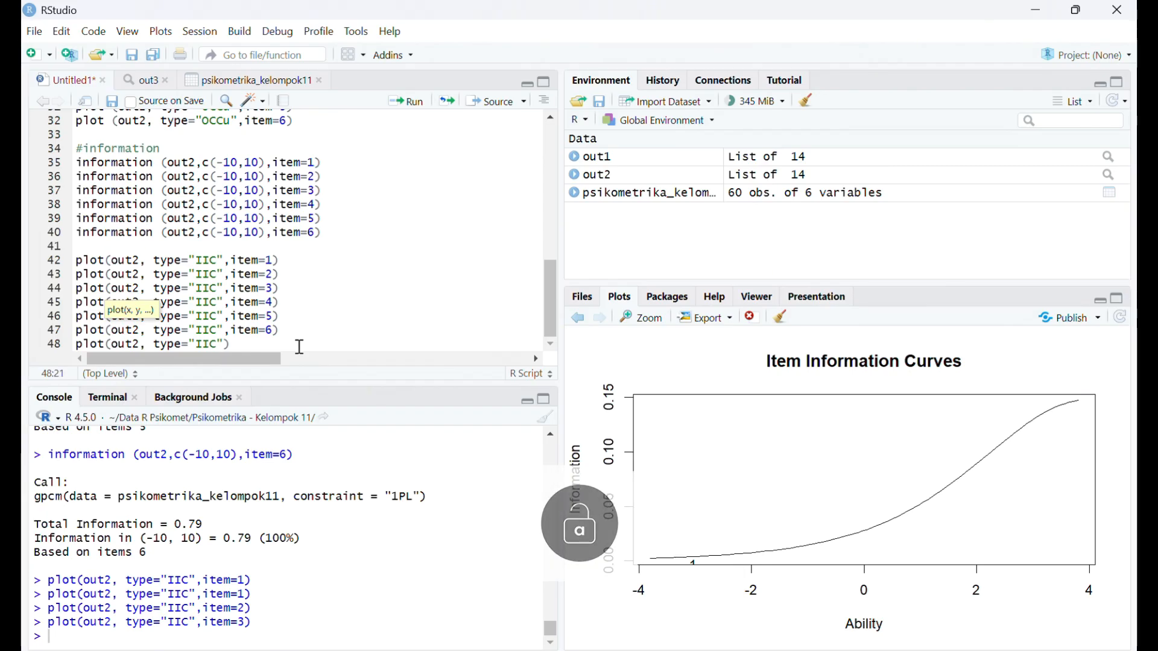
{"action": "type", "text": "\","}
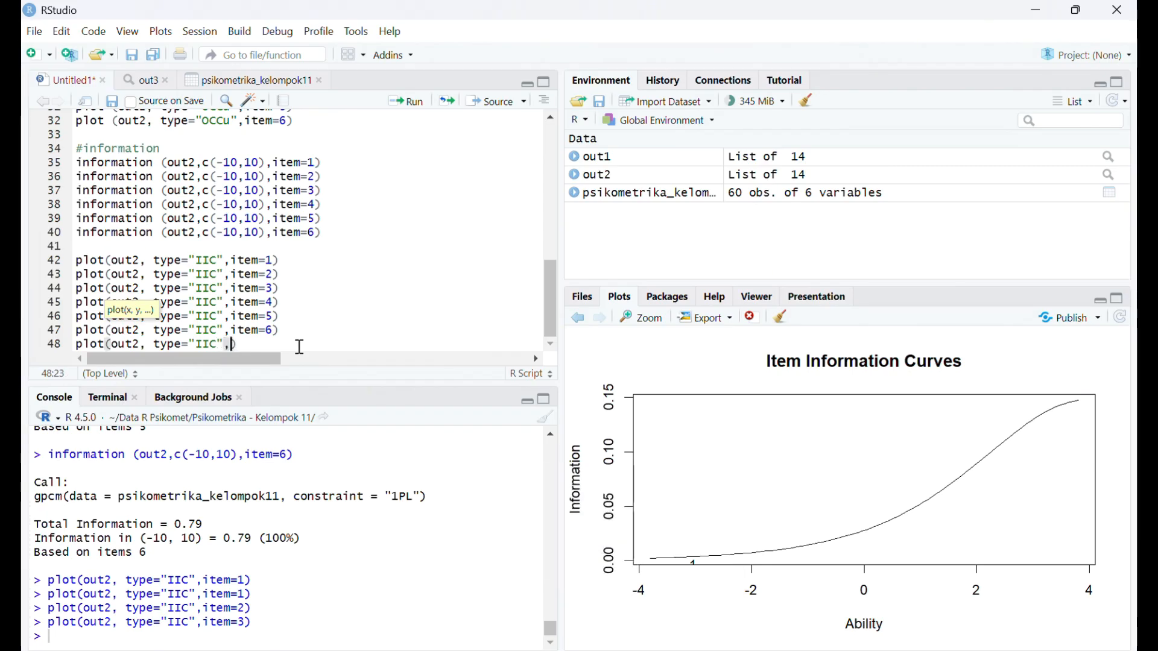
{"action": "type", "text": " legeb"}
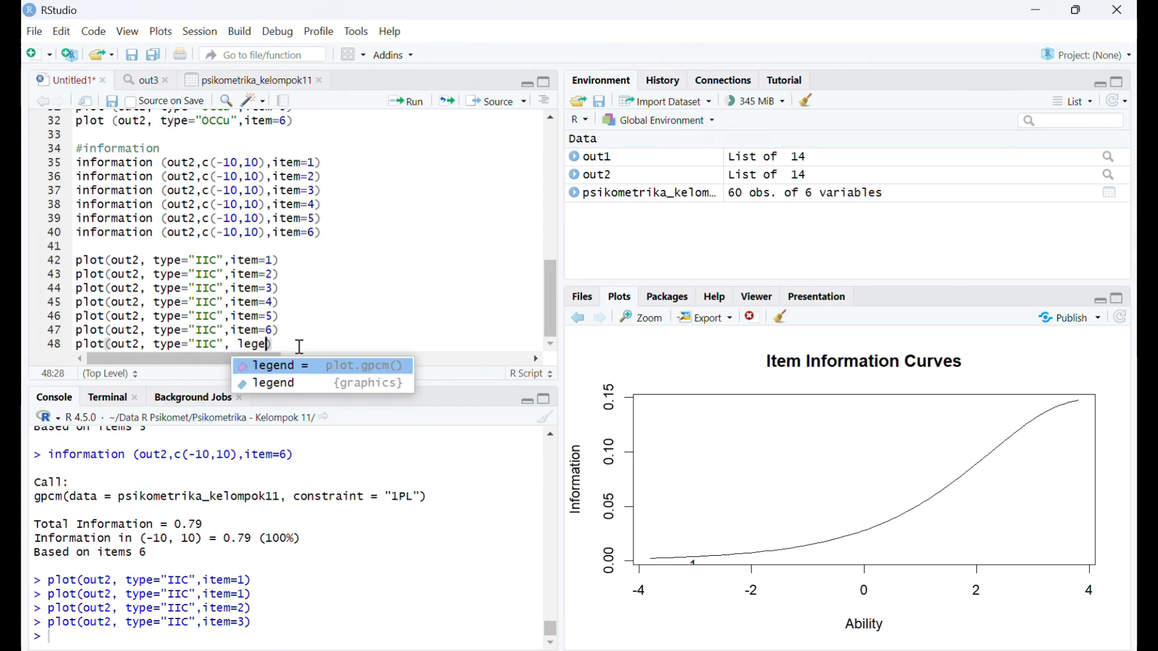
{"action": "type", "text": "d"}
- Add the argument legend=TRUE after type="IIC" in the plot call on line 48
{"action": "key", "text": "BackSpace"}
{"action": "key", "text": "BackSpace"}
{"action": "type", "text": "nd"}
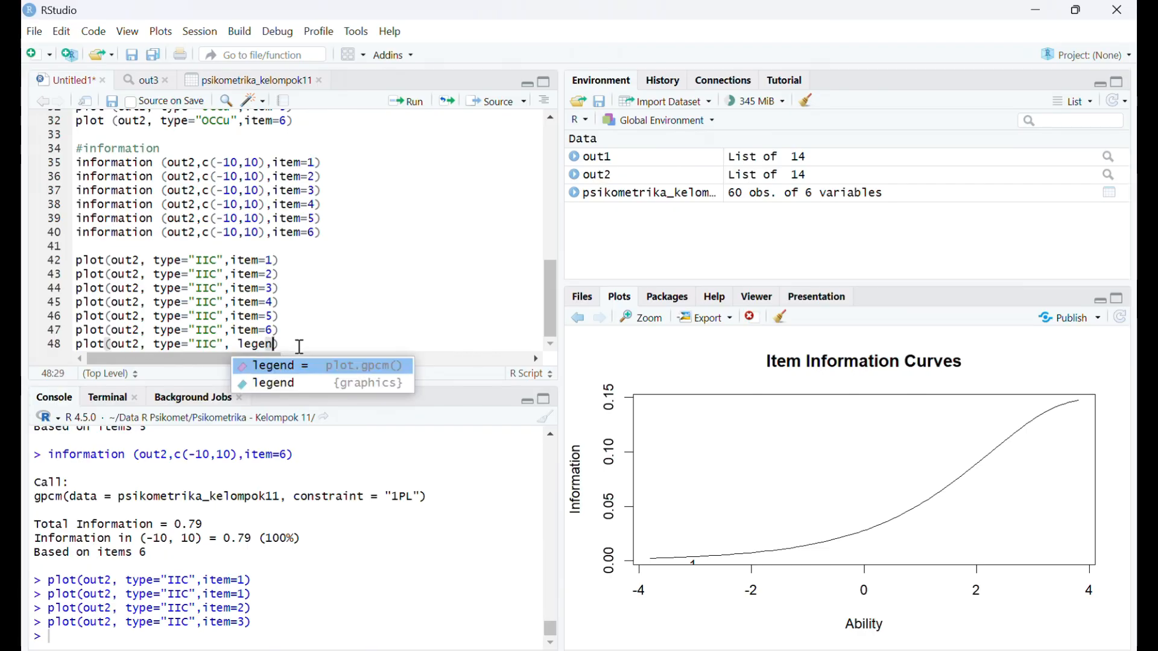
{"action": "type", "text": "="}
{"action": "key", "text": "Caps_Lock"}
{"action": "type", "text": "T"}
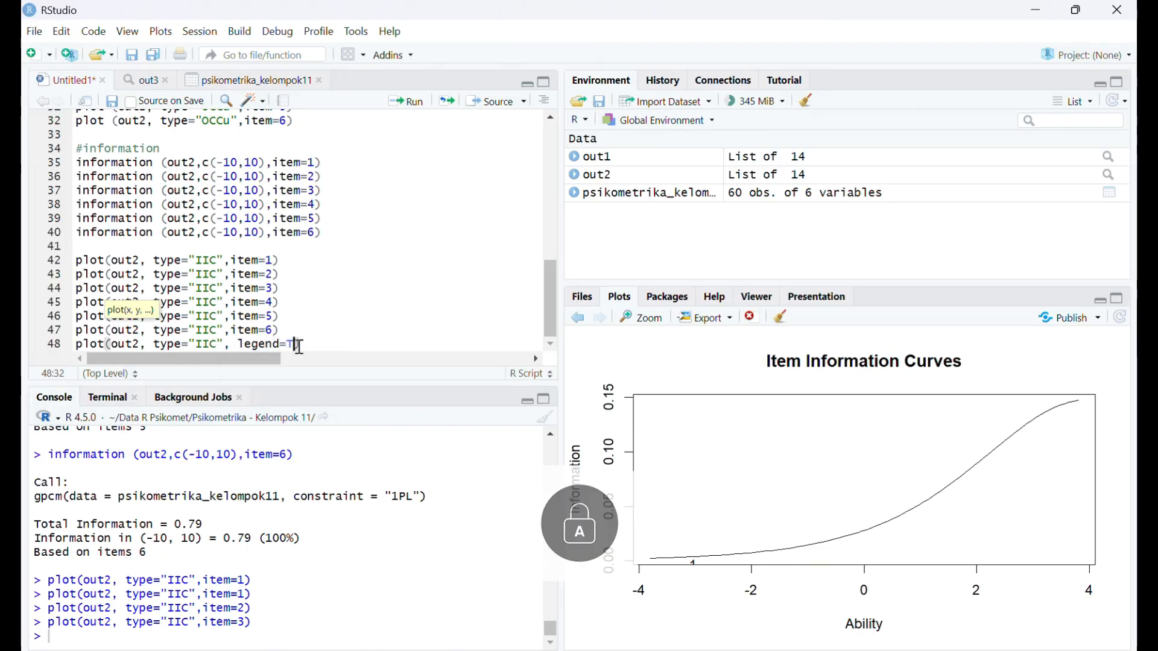
{"action": "type", "text": "RUE"}
{"action": "key", "text": "Caps_Lock"}
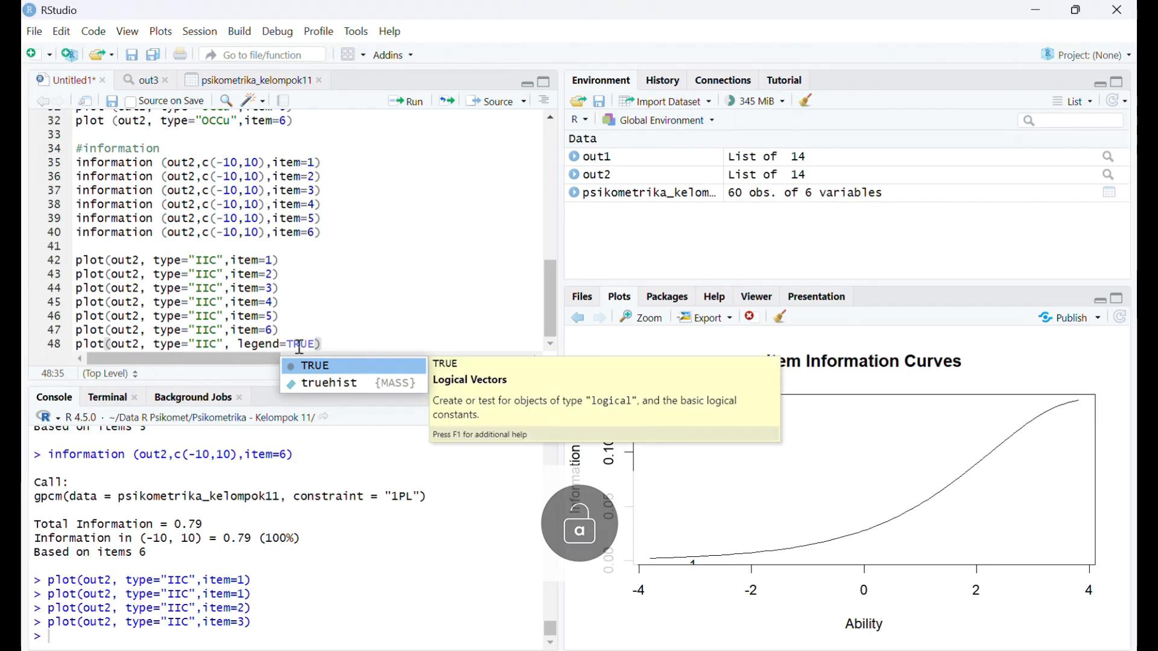
- Add cx="topright" as the last argument on line 48 and run the line to plot all item information curves together
{"action": "type", "text": ","}
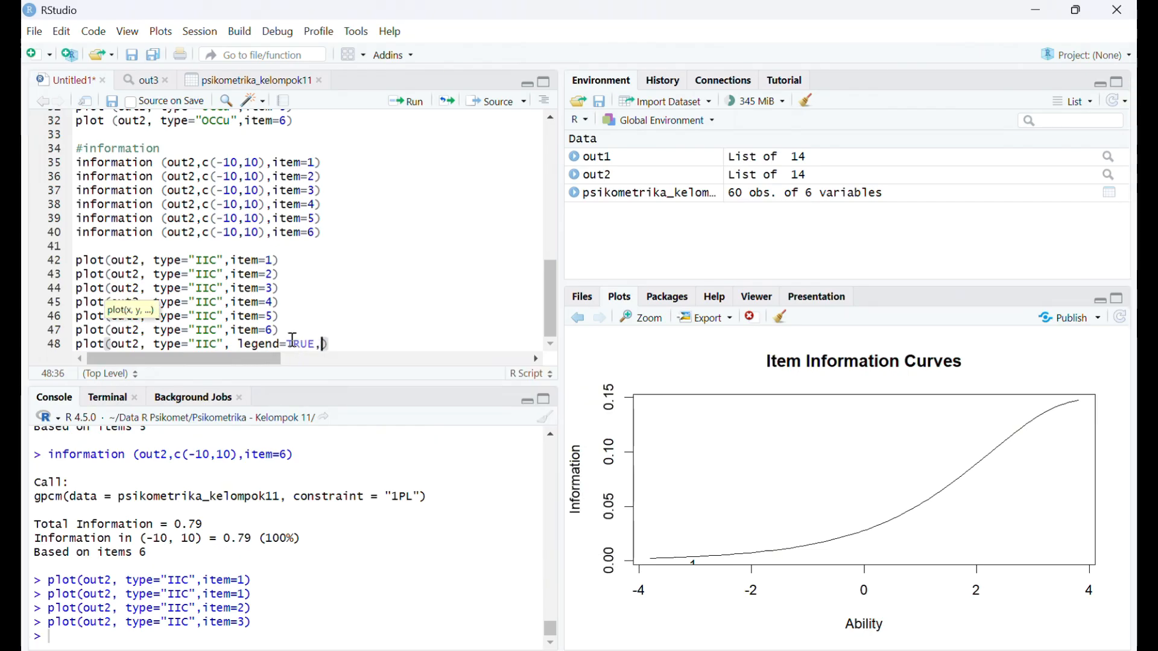
{"action": "type", "text": " cx"}
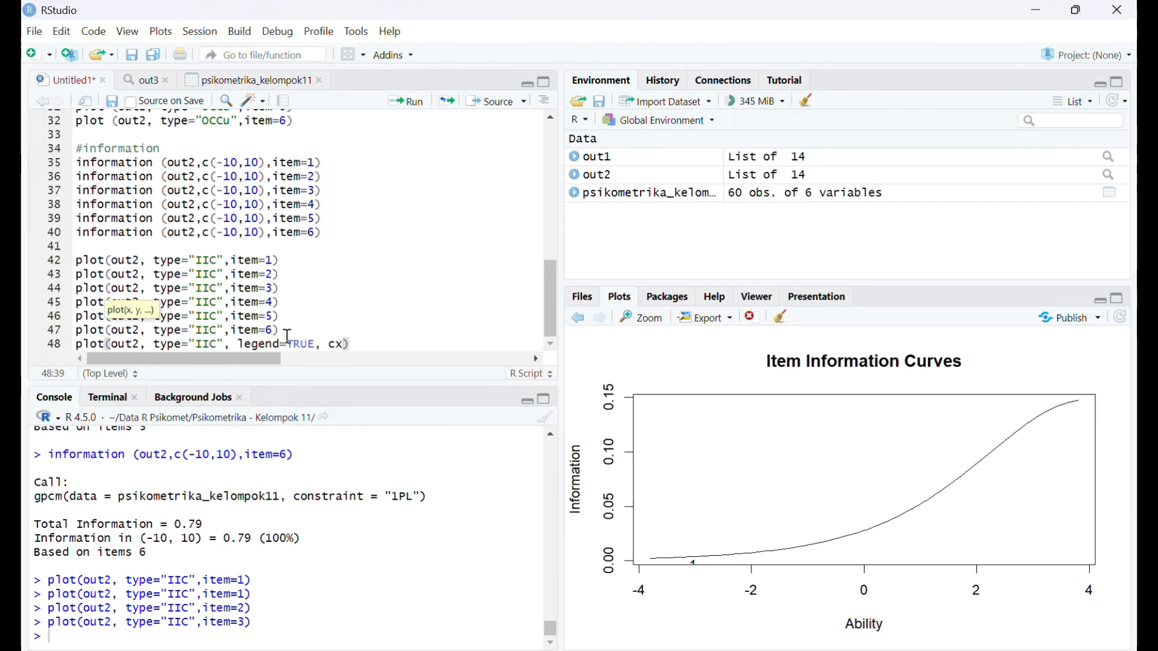
{"action": "type", "text": "=\"topright\""}
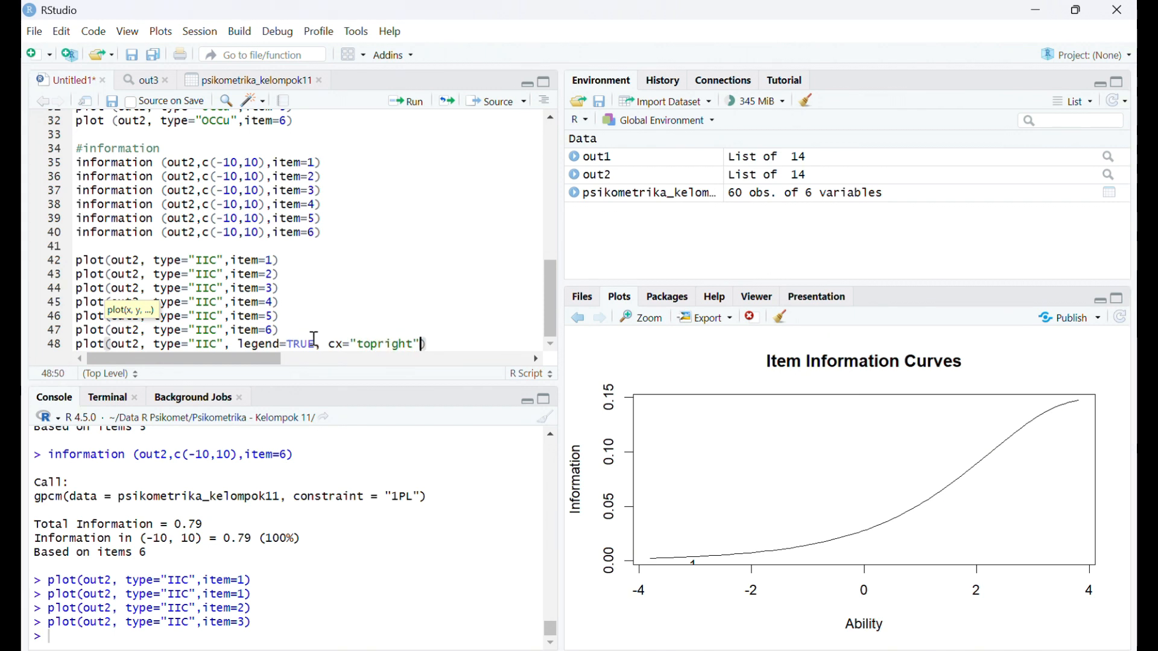
{"action": "left_click", "coordinate": [431, 340]}
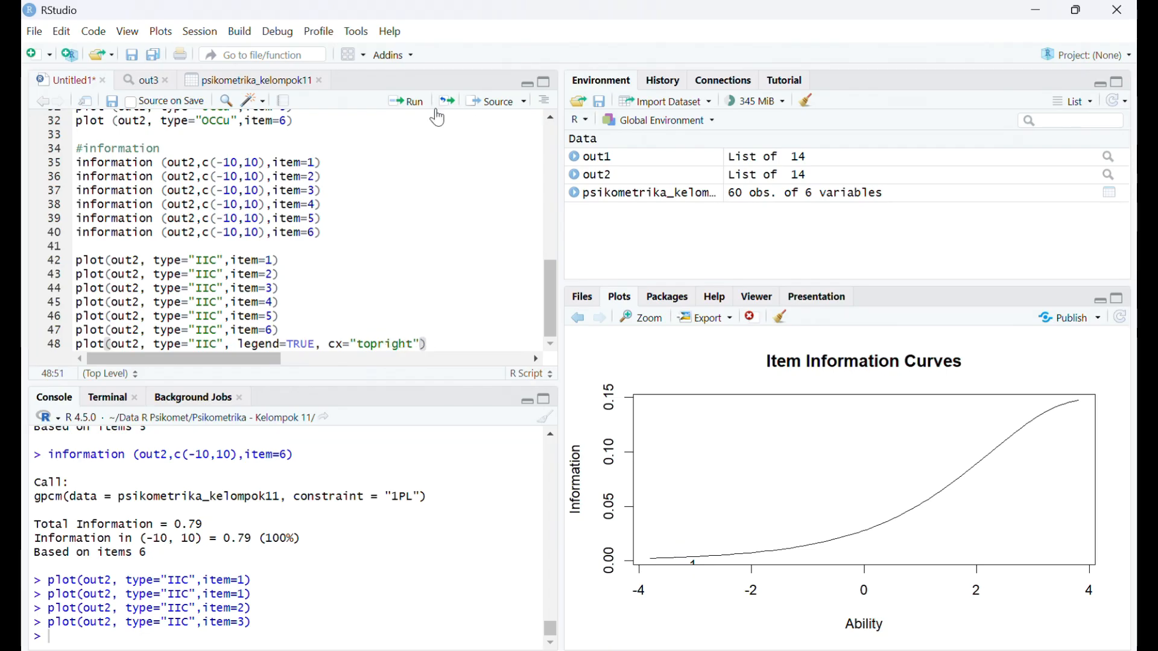
{"action": "left_click", "coordinate": [405, 100]}
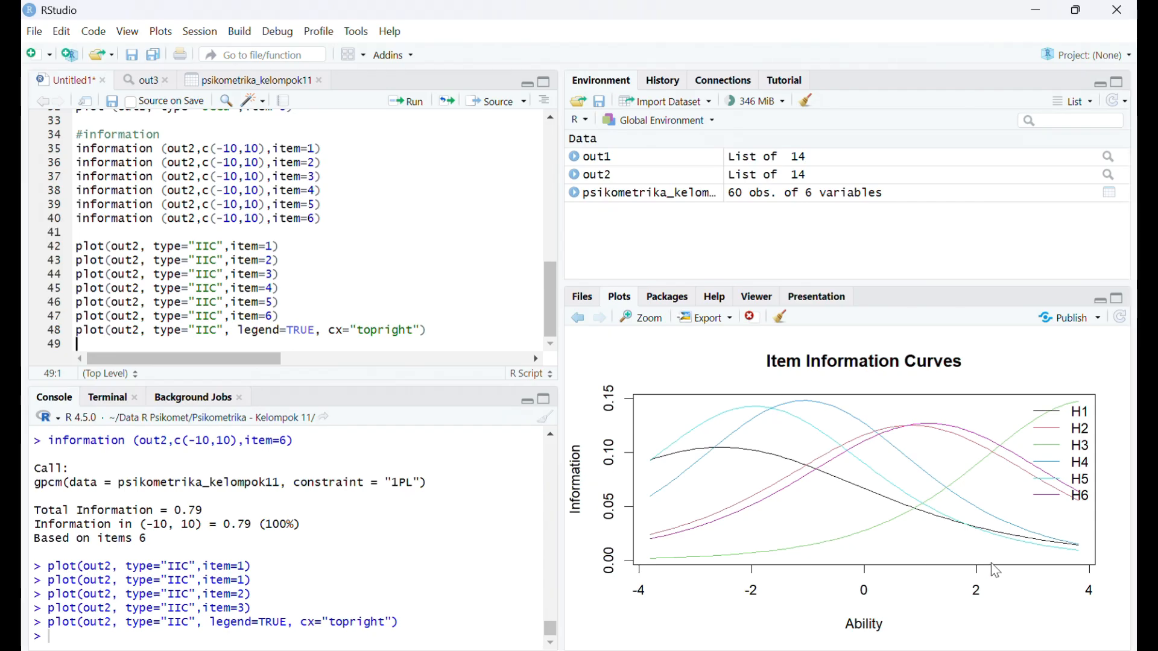
{"action": "scroll", "coordinate": [303, 182], "scroll_direction": "up", "scroll_amount": 3}
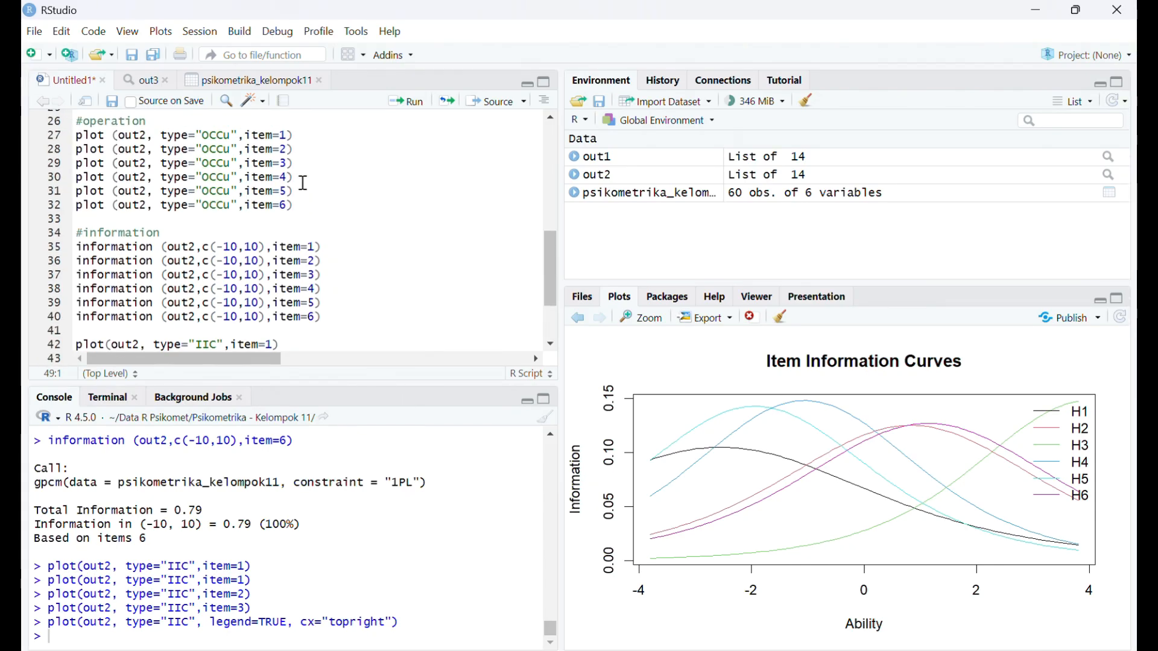
{"action": "scroll", "coordinate": [303, 182], "scroll_direction": "down", "scroll_amount": 3}
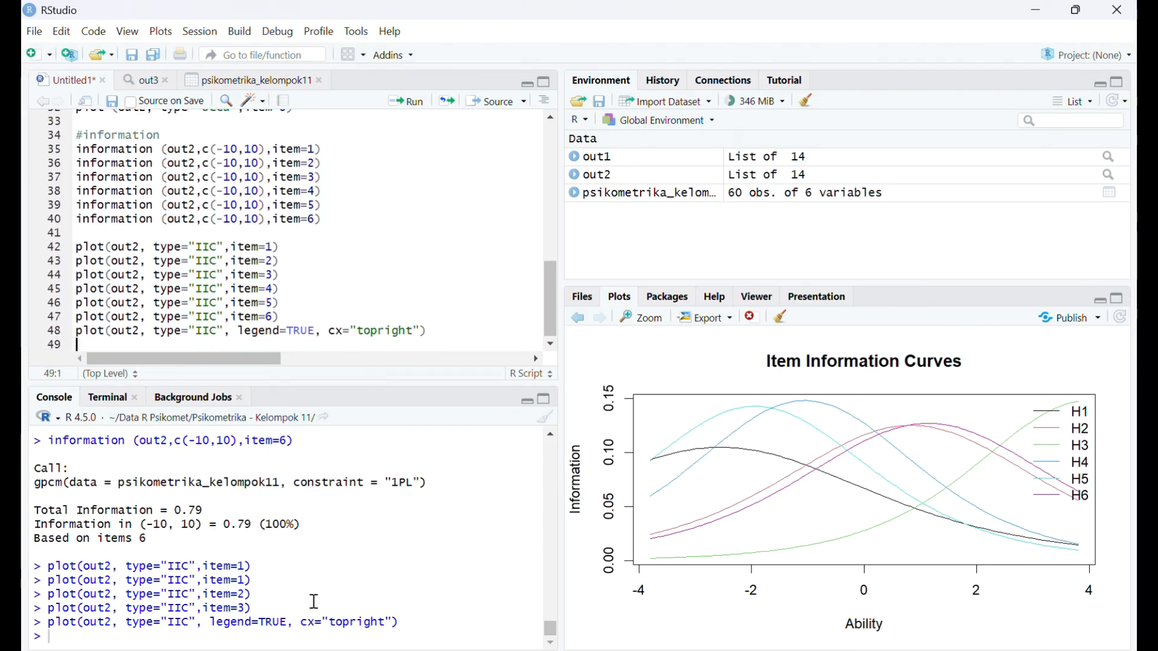
{"action": "scroll", "coordinate": [417, 282], "scroll_direction": "up", "scroll_amount": 5}
{"action": "scroll", "coordinate": [418, 281], "scroll_direction": "down", "scroll_amount": 3}
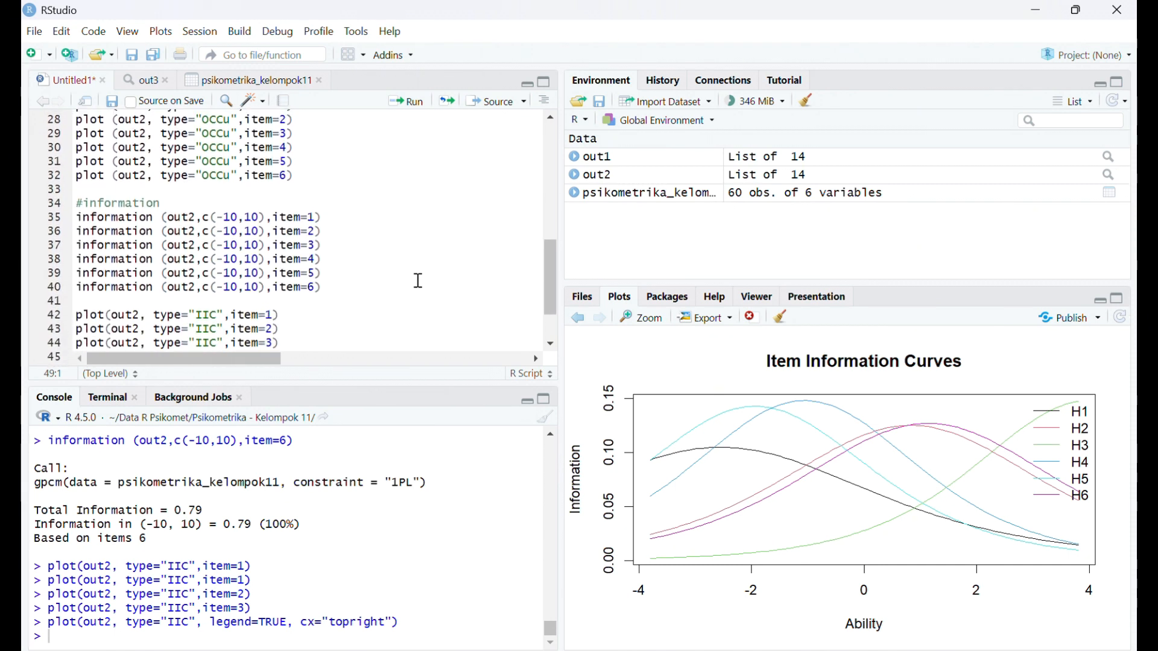
{"action": "scroll", "coordinate": [418, 281], "scroll_direction": "down", "scroll_amount": 1}
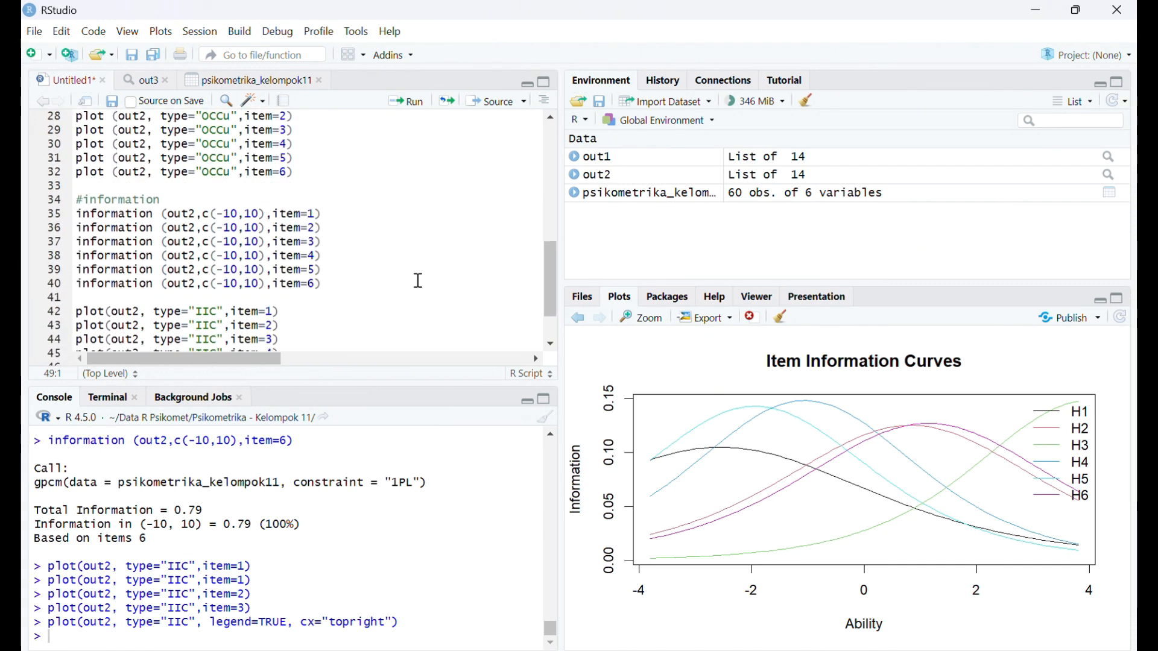
{"action": "scroll", "coordinate": [417, 280], "scroll_direction": "down", "scroll_amount": 3}
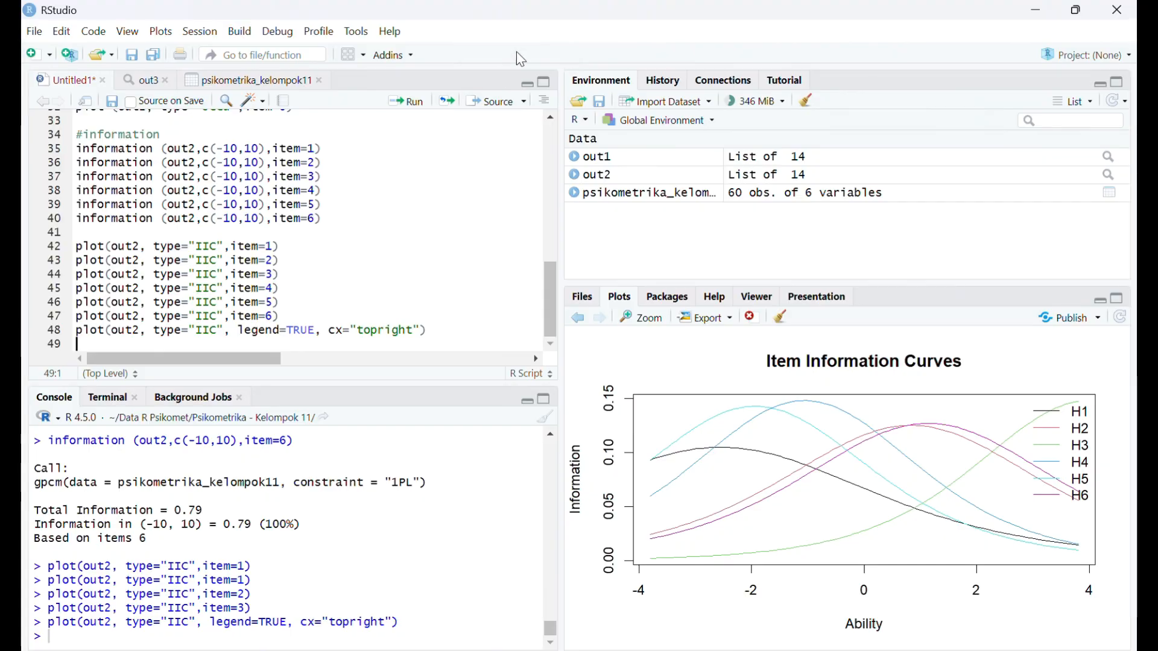
{"action": "left_click", "coordinate": [519, 60]}
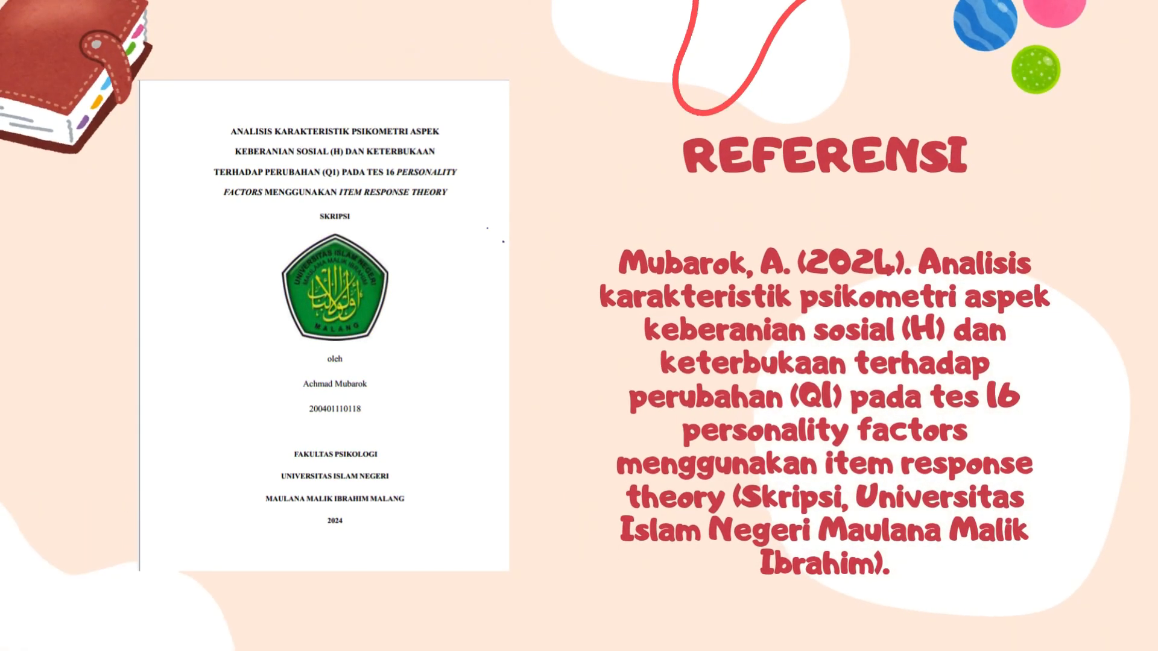